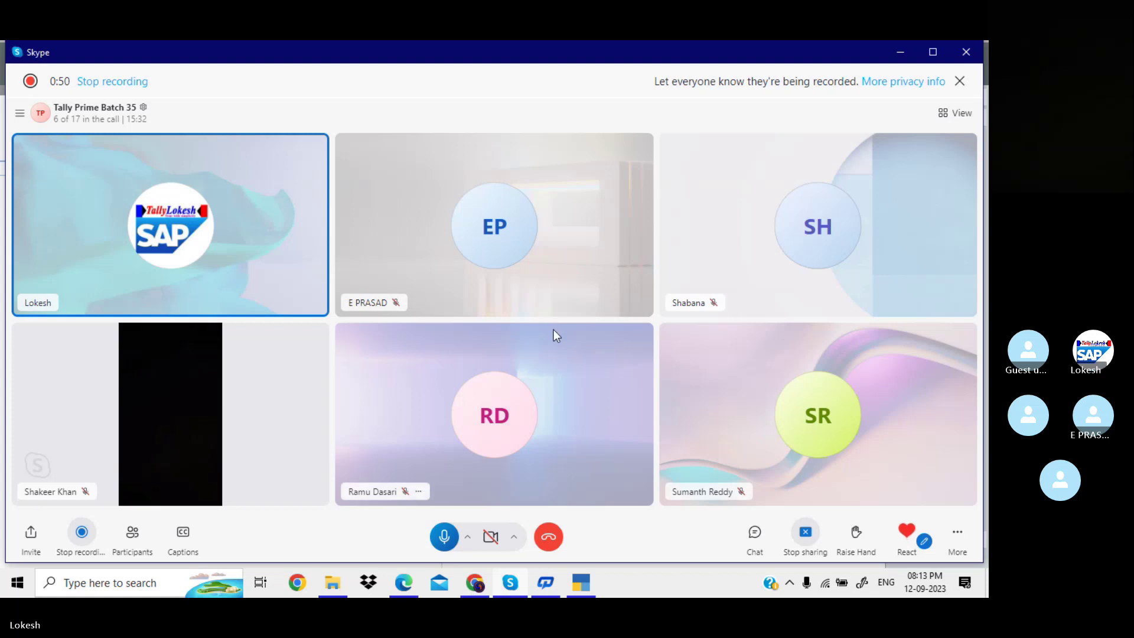
Switch to the PDF in Microsoft Edge and read through VAT Problem 17 on page 52
click(401, 583)
key(Down)
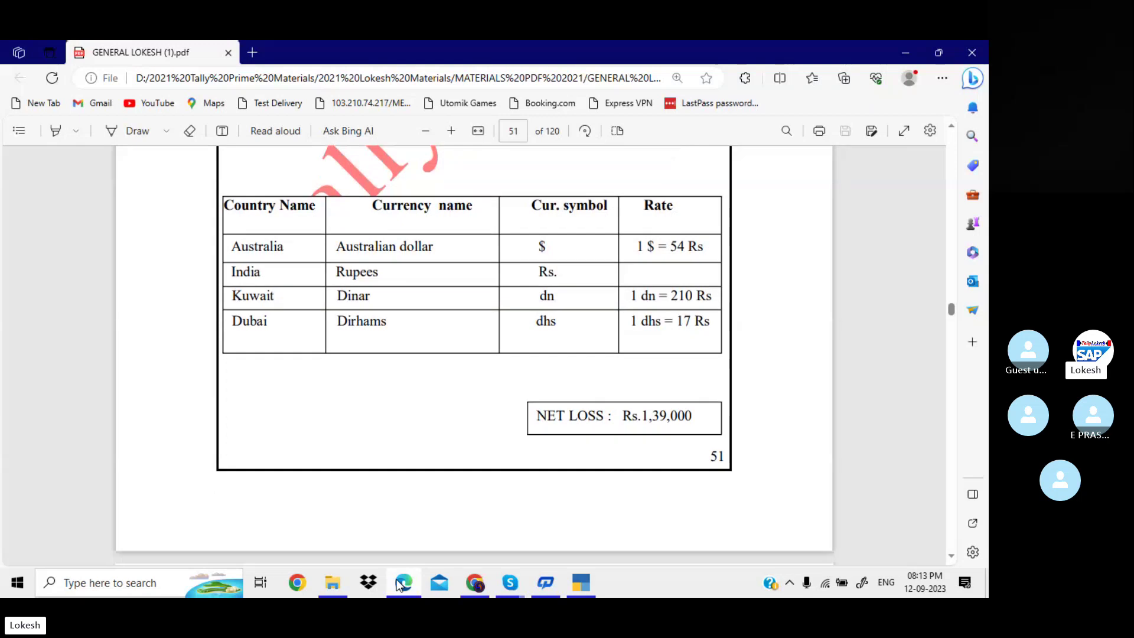
key(Page_Down)
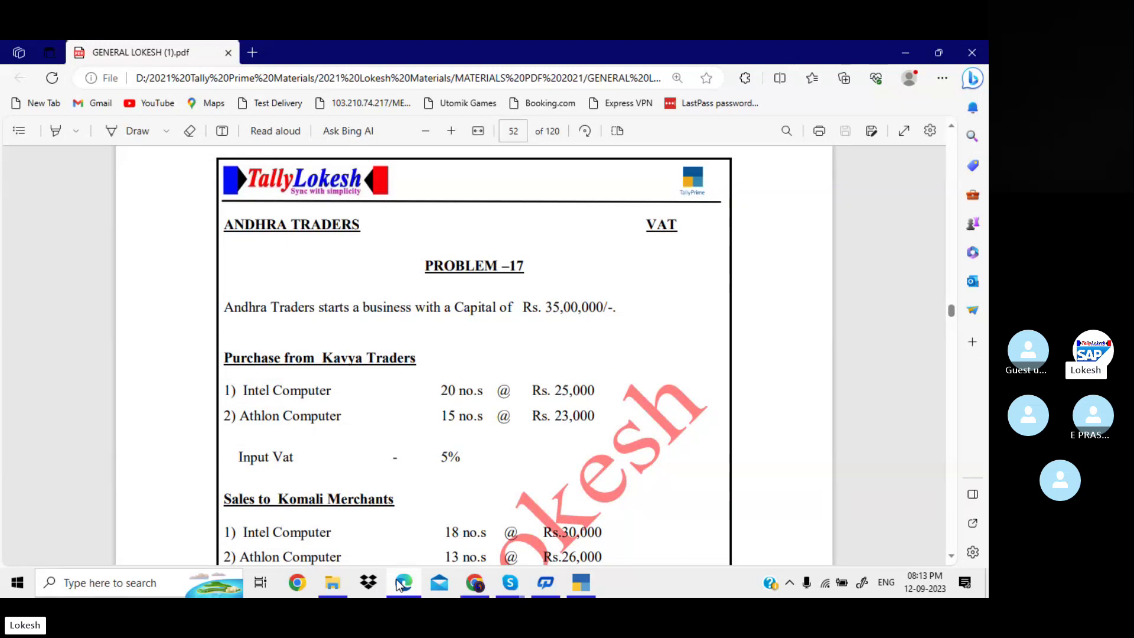
key(Down)
key(Down)
key(Down)
key(Down)
key(Down)
key(Down)
key(Down)
key(Down)
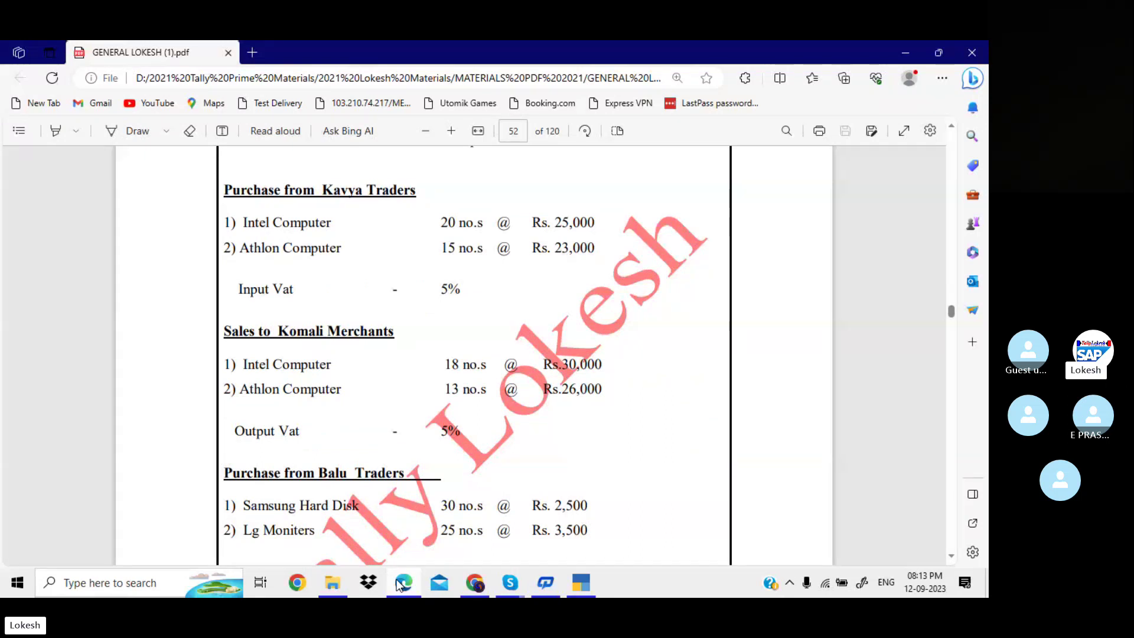
key(Down)
key(Down)
key(Down)
key(Down)
key(Down)
key(Down)
key(Down)
key(Down)
key(Down)
key(Down)
key(Down)
key(Down)
key(Down)
key(Down)
key(Down)
key(Down)
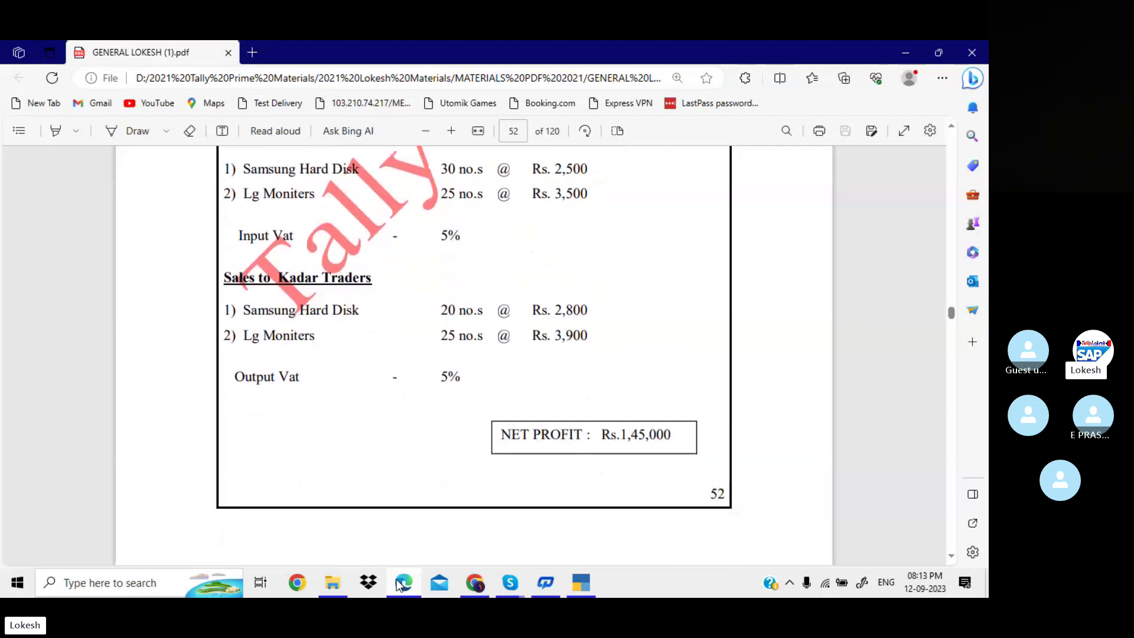
key(Up)
key(Up)
key(Up)
key(Up)
key(Up)
key(Up)
key(Up)
key(Up)
key(Up)
key(Up)
key(Up)
key(Up)
key(Up)
key(Up)
key(Up)
key(Up)
key(Up)
key(Up)
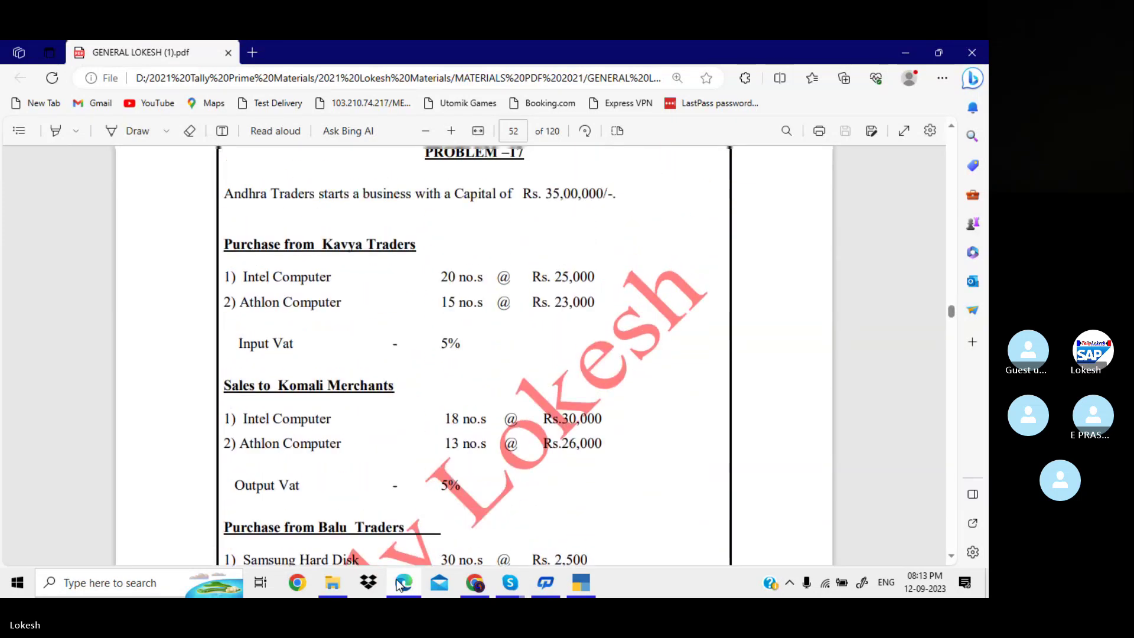
key(Up)
key(Up)
key(Up)
key(Up)
key(Up)
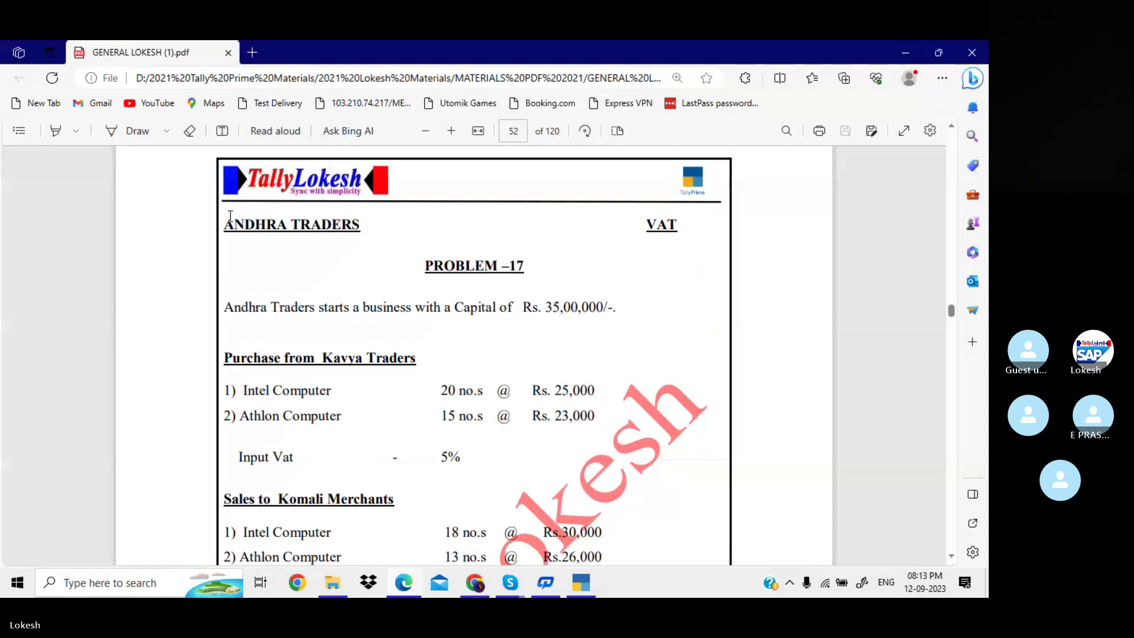
Copy the heading ANDHRA TRADERS from the PDF and use it as the name of a new company in TallyPrime
drag(224, 224, 362, 225)
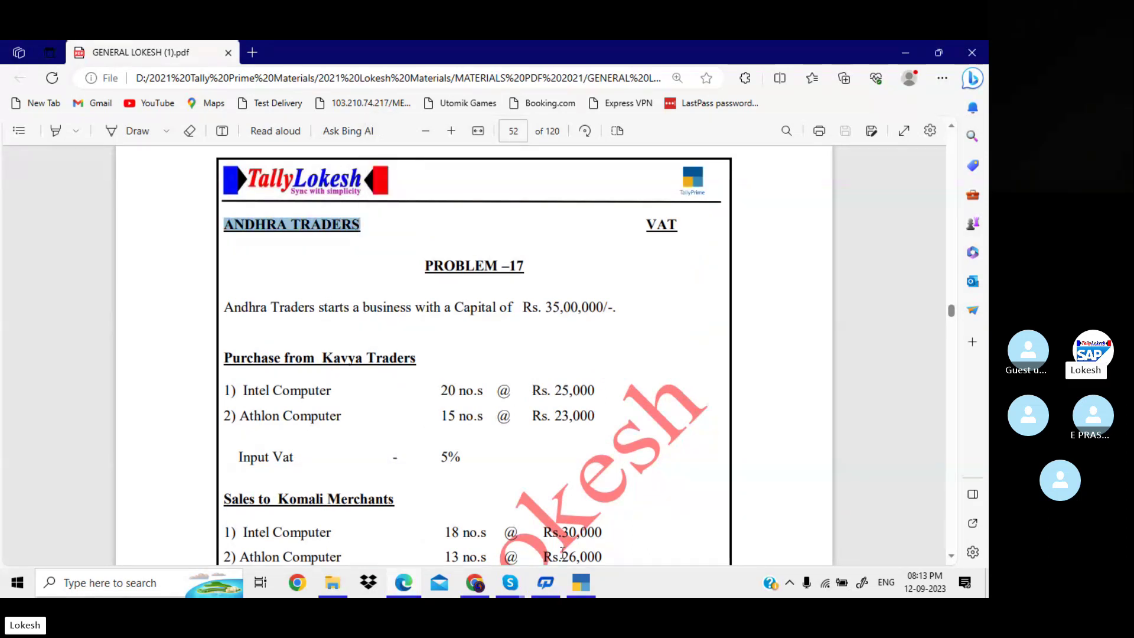
click(583, 579)
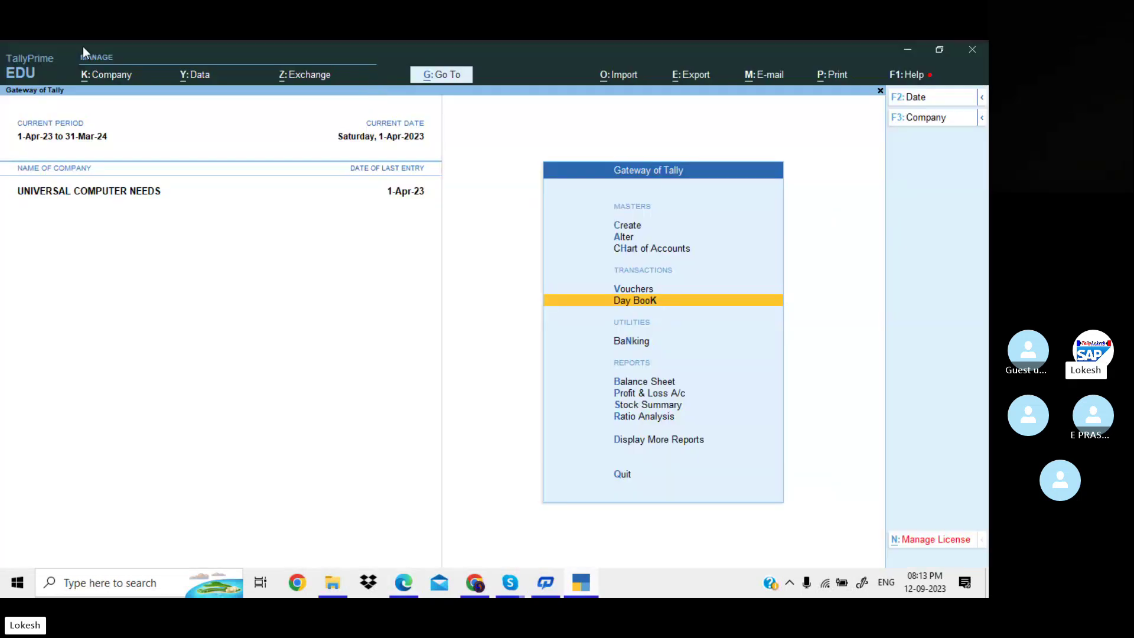
click(111, 77)
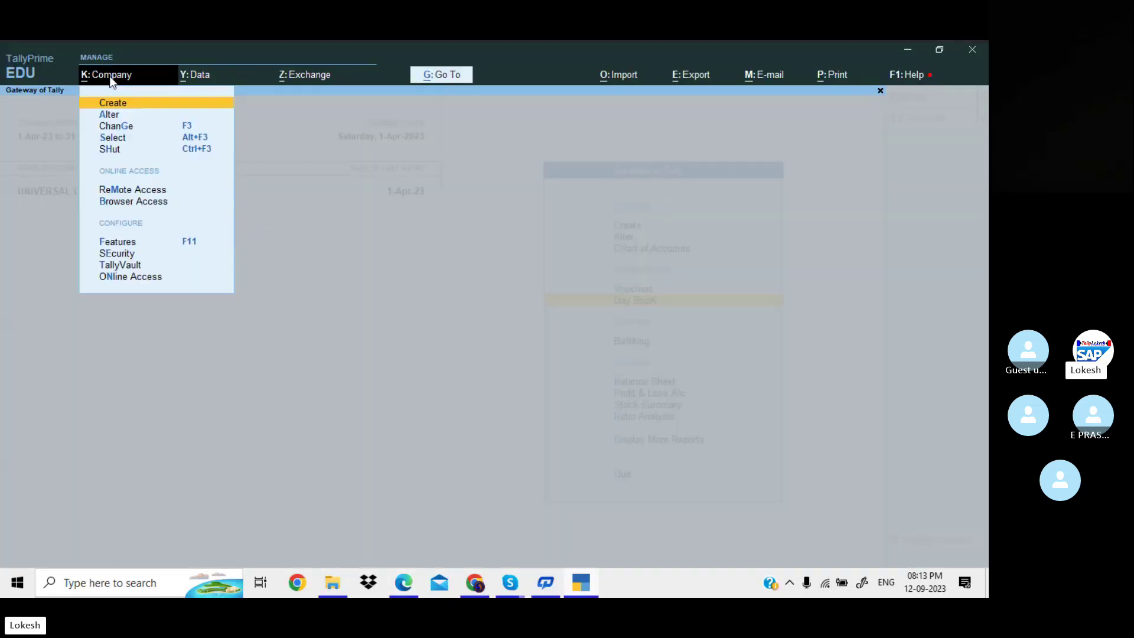
key(Return)
key(ctrl+alt+v)
key(Return)
key(Return)
key(Return)
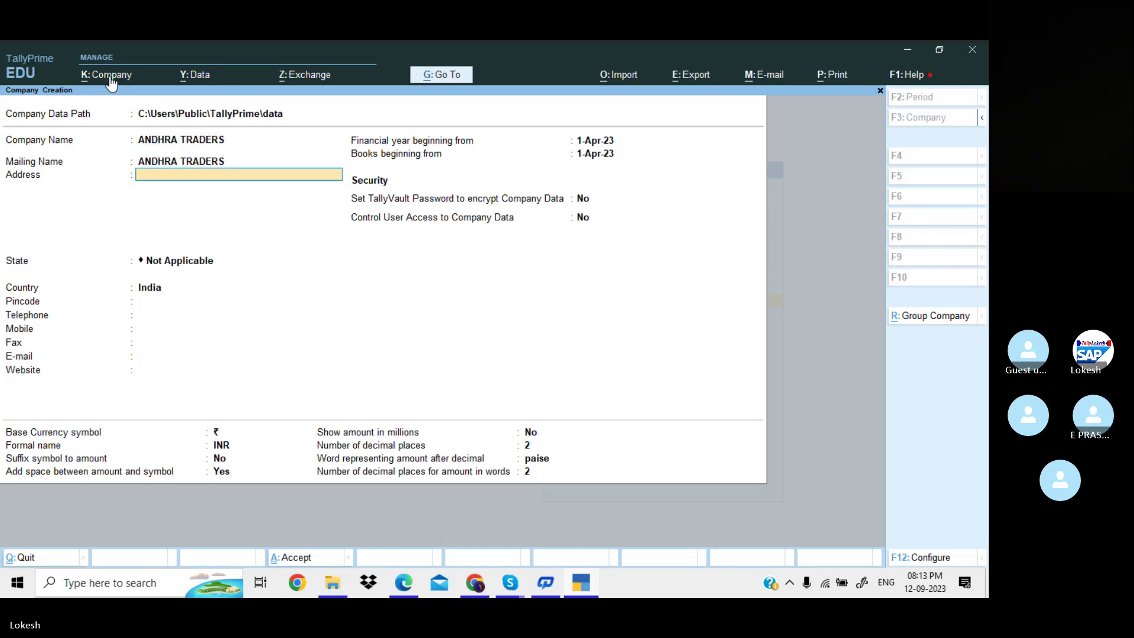
Set the company's state to Andhra Pradesh, keep the remaining defaults and save the new company
key(Down)
key(Down)
key(Return)
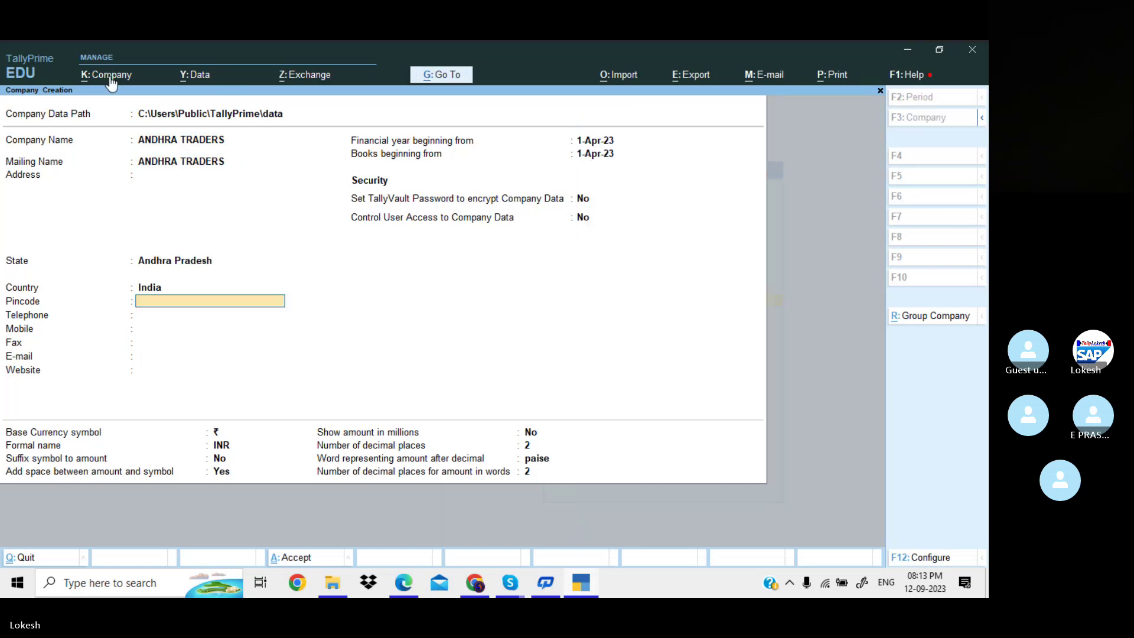
key(Return)
key(Return)
key(Return)
key(Return)
key(Return)
key(Return)
key(Return)
key(Return)
key(Return)
key(Return)
key(Return)
key(Return)
key(Return)
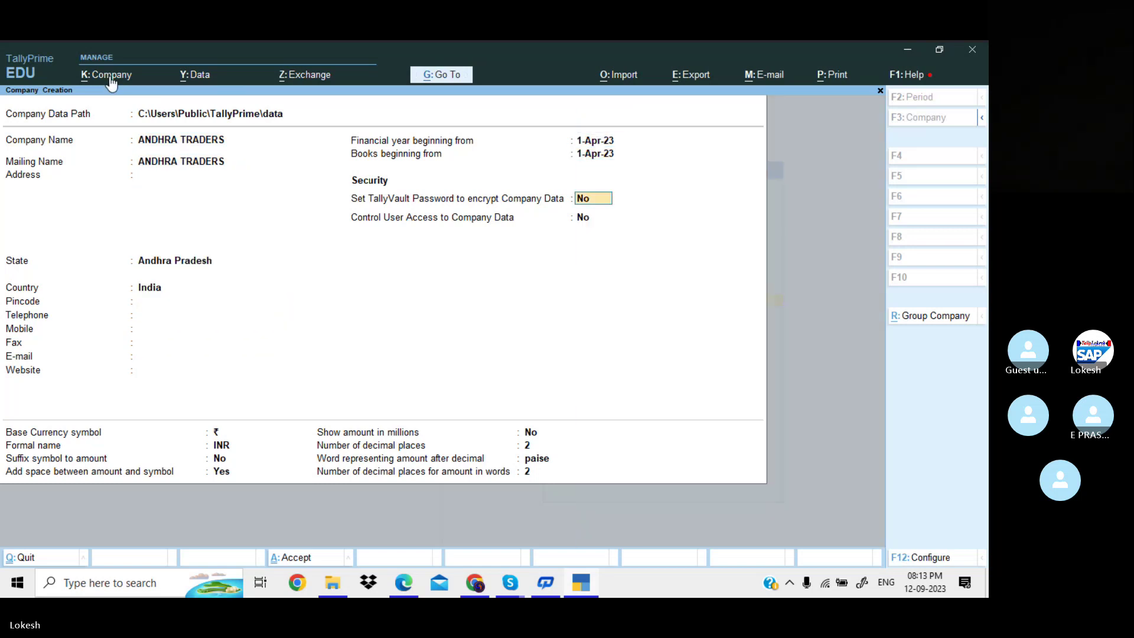
key(Return)
key(Return)
key(Return)
key(Return)
key(Return)
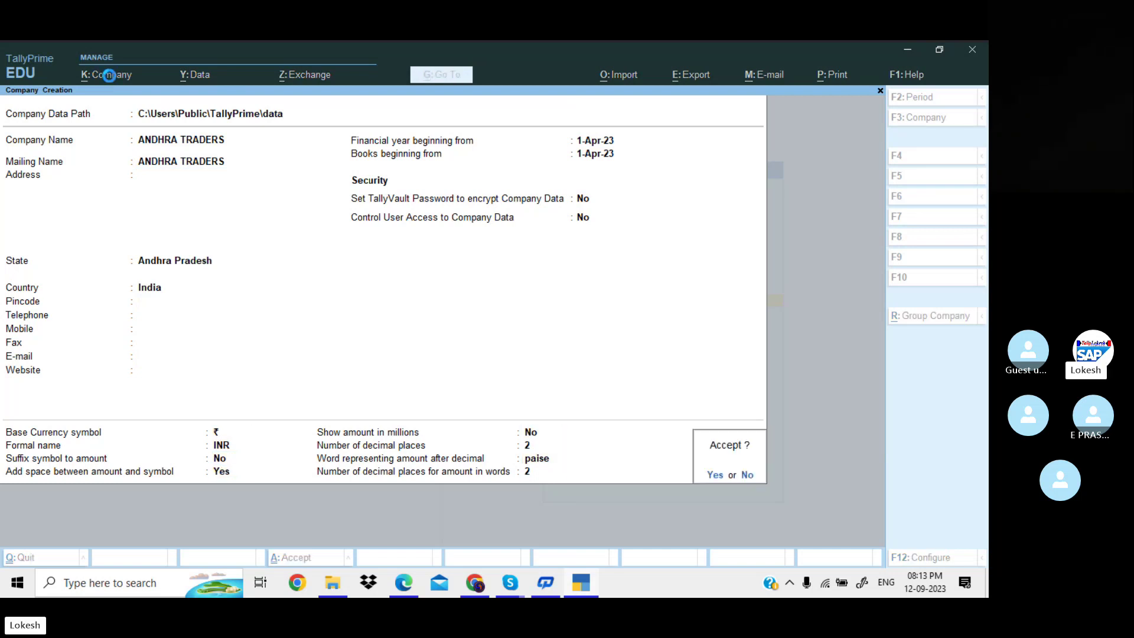
key(Return)
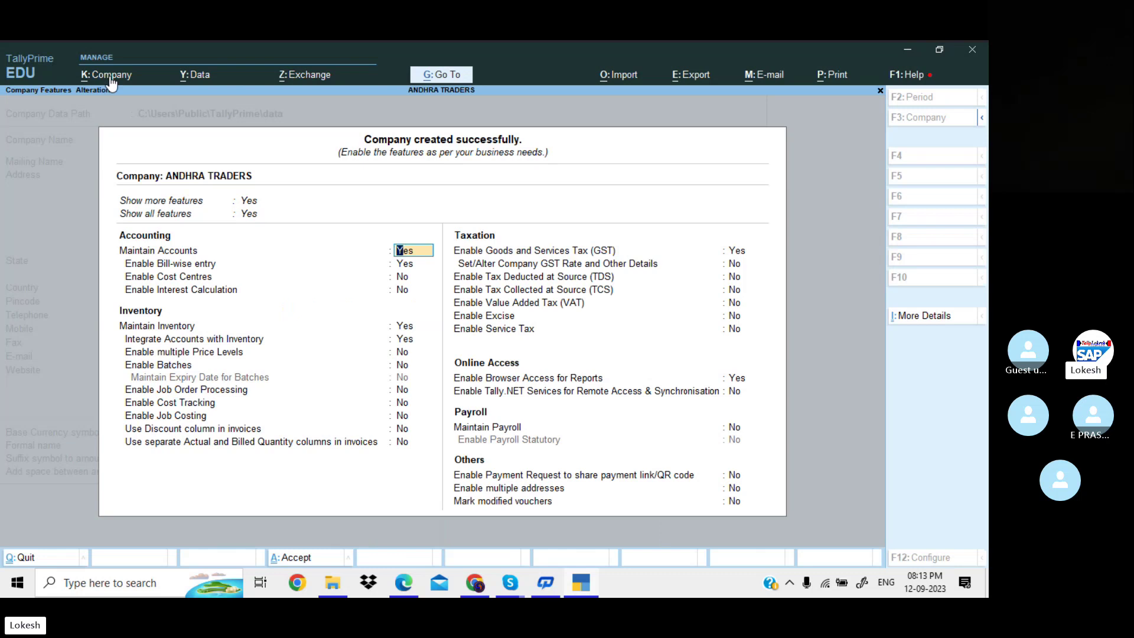
Disable bill-wise entry in the company's accounting features, keeping cost centres and interest calculation off
key(Return)
text(n)
key(Return)
key(Return)
key(Return)
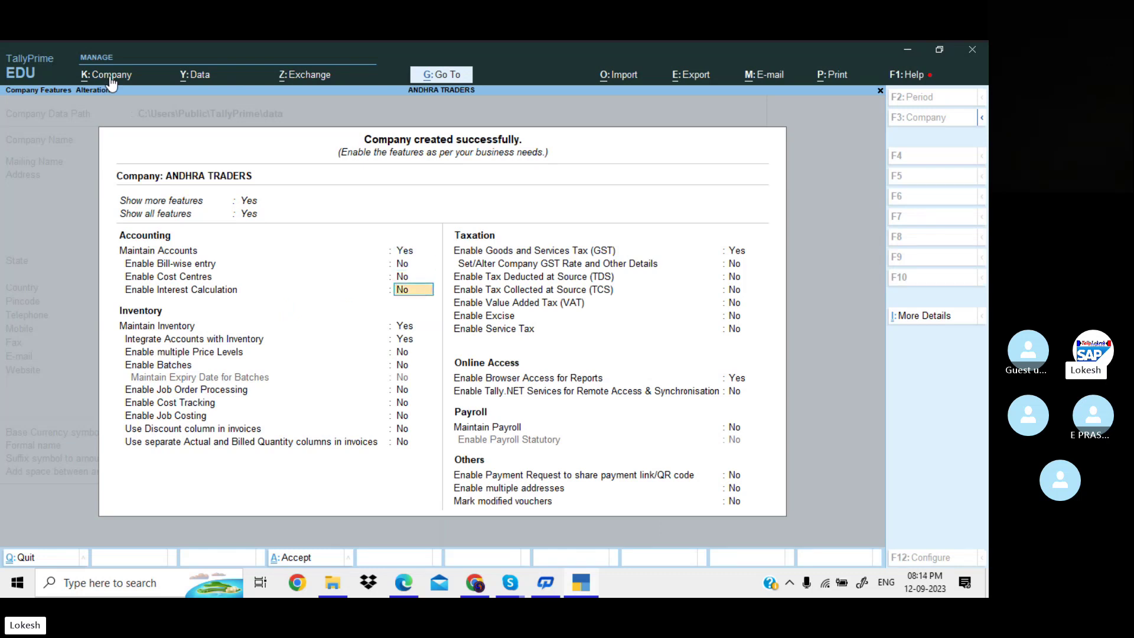
key(Return)
key(Return)
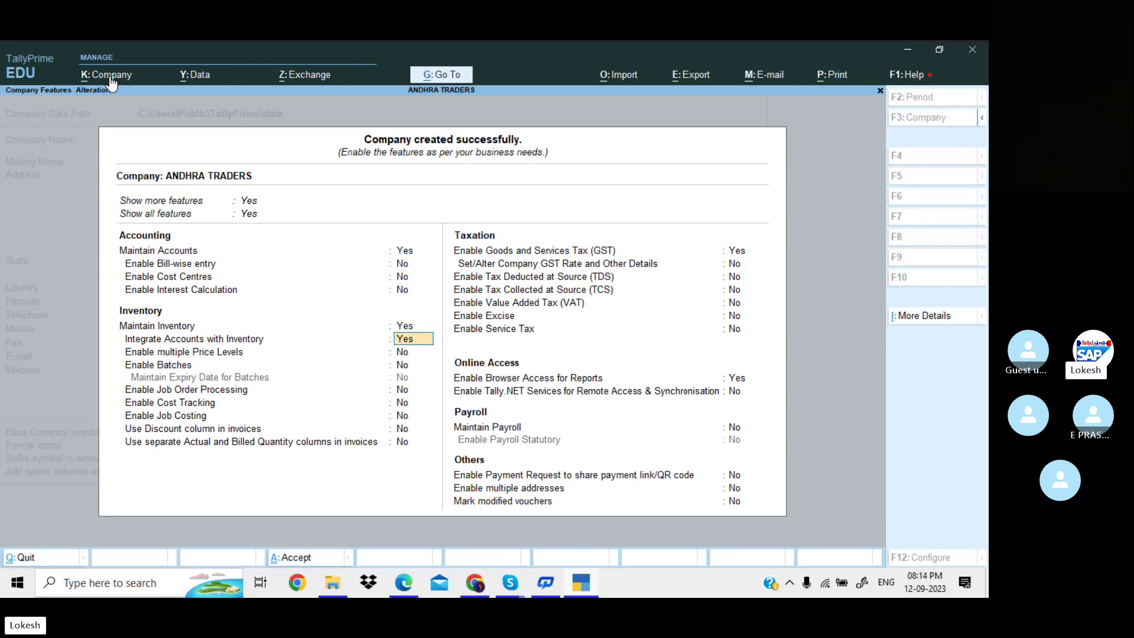
Keep the inventory feature defaults and disable Goods and Services Tax (GST) for the company
key(Return)
key(Return)
key(Return)
key(Return)
key(Return)
key(Return)
key(Return)
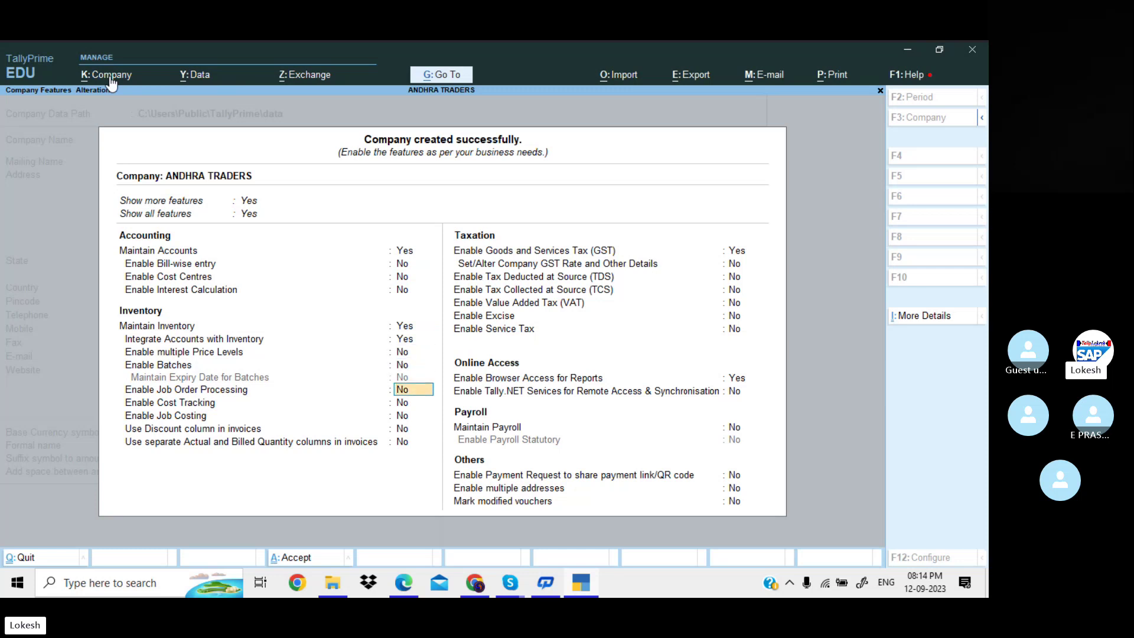
key(n)
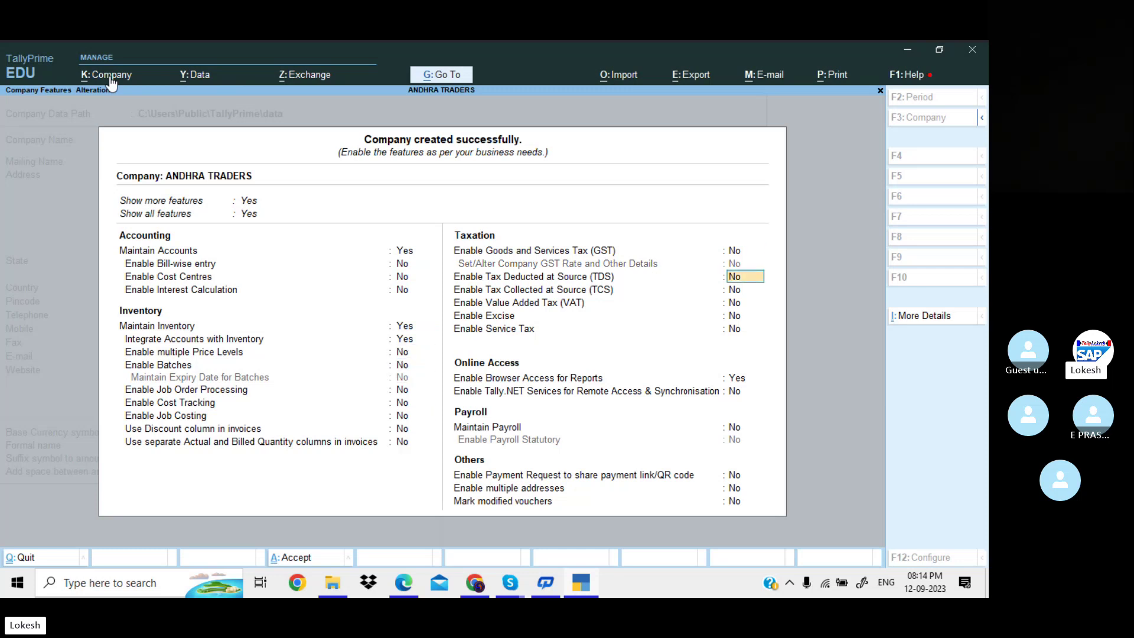
Disable browser access for reports, keep the other feature defaults and save the company features
key(Return)
key(Return)
key(Return)
key(Return)
key(Return)
key(n)
key(Return)
key(Return)
key(Return)
key(Return)
key(Return)
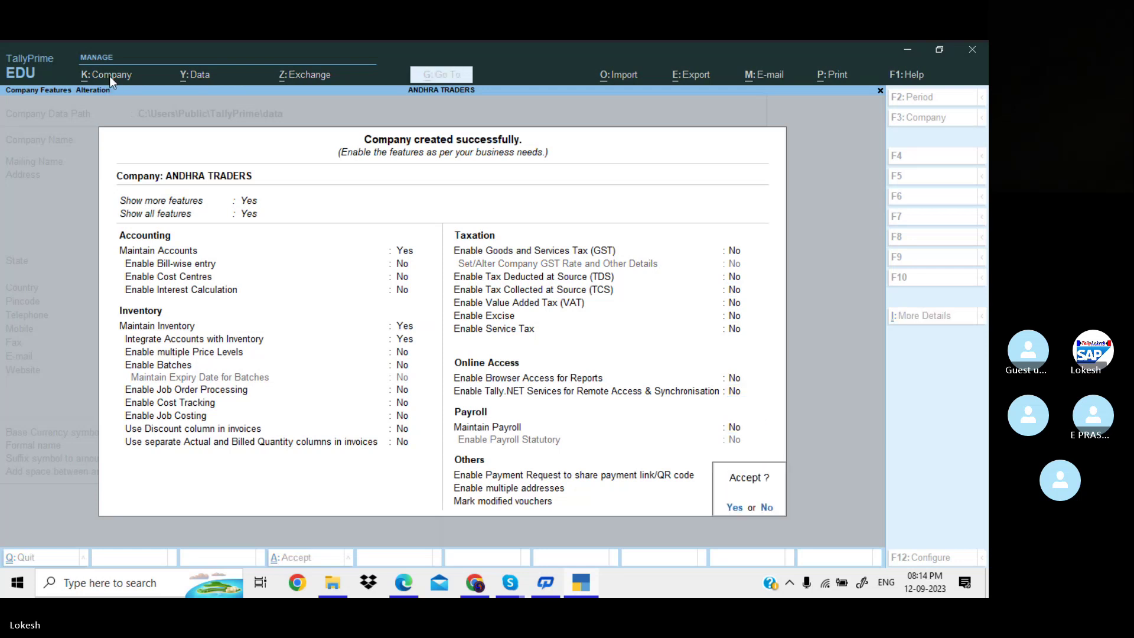
key(Return)
Create a ledger named Capital under Capital Account, keeping the default mailing and banking details
key(Up)
key(Up)
key(Up)
key(Up)
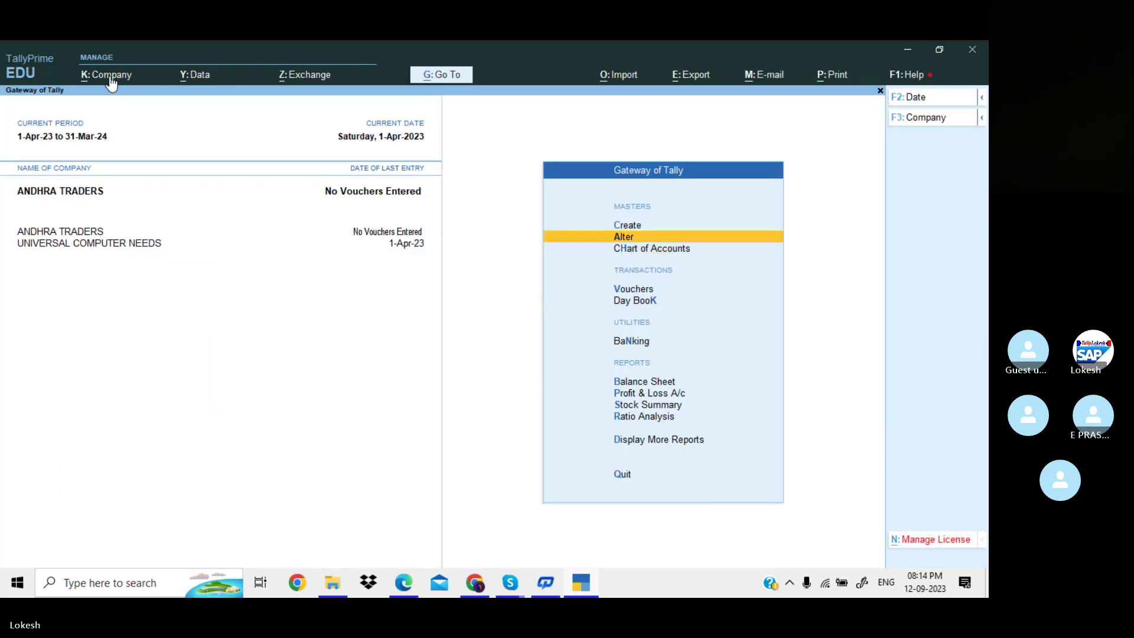
key(Return)
key(Down)
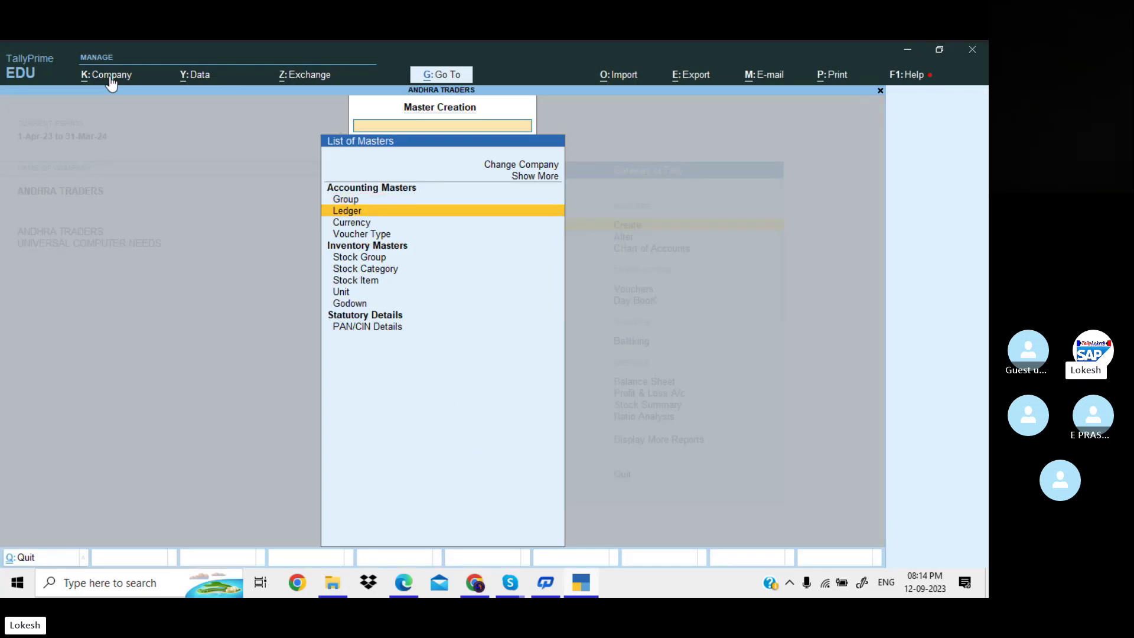
key(Return)
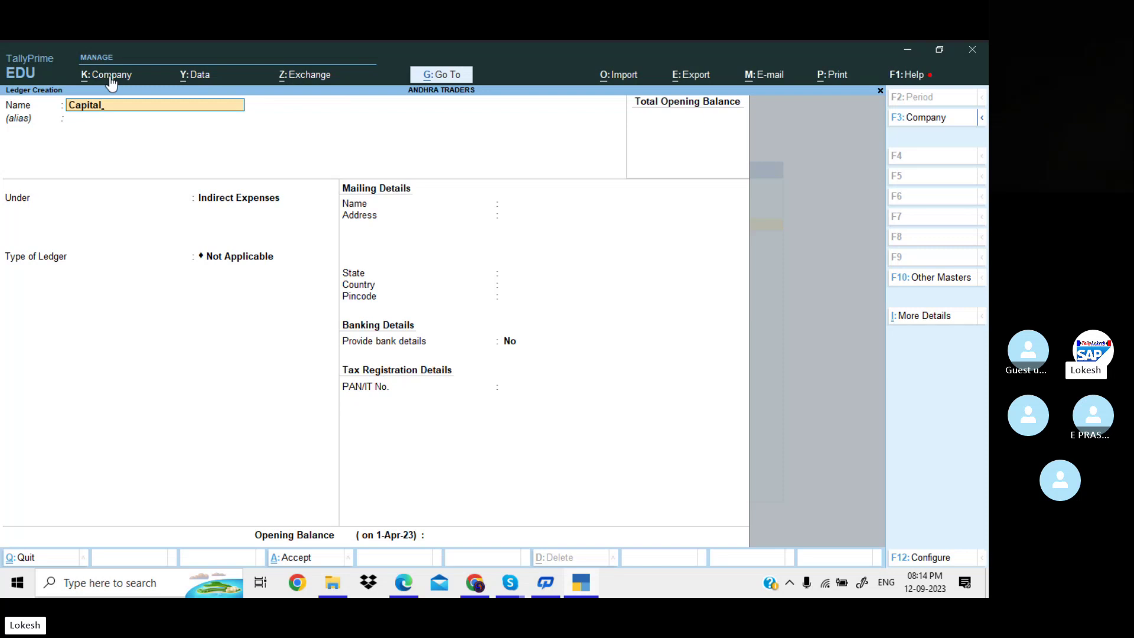
key(Return)
key(Return)
text(Ca)
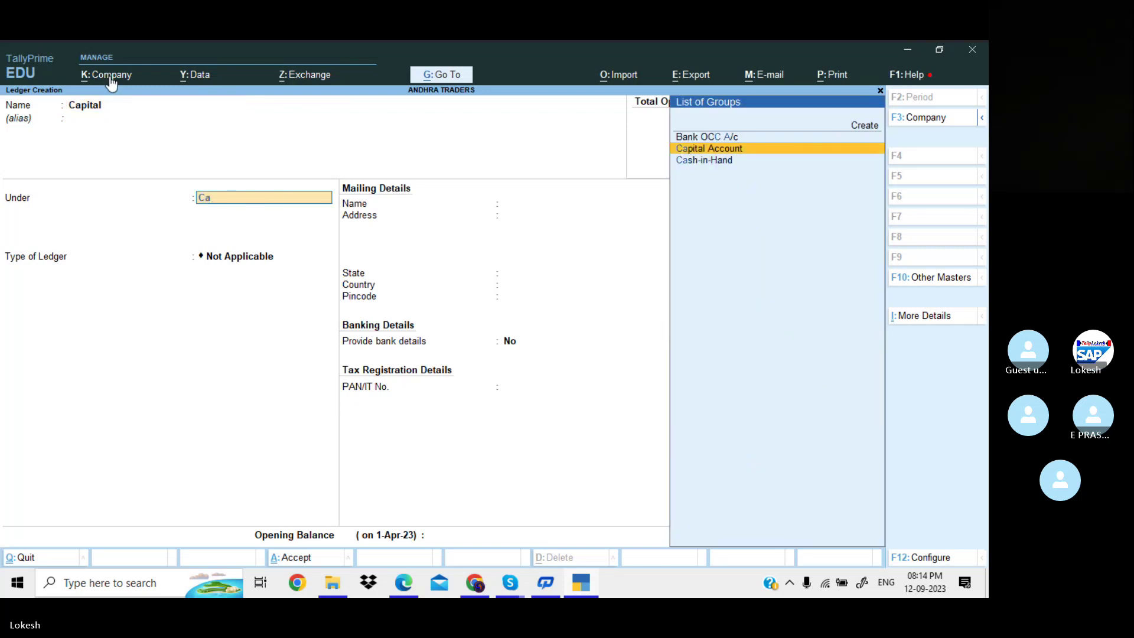
key(Return)
key(Return)
key(Return)
key(Return)
key(Return)
key(Return)
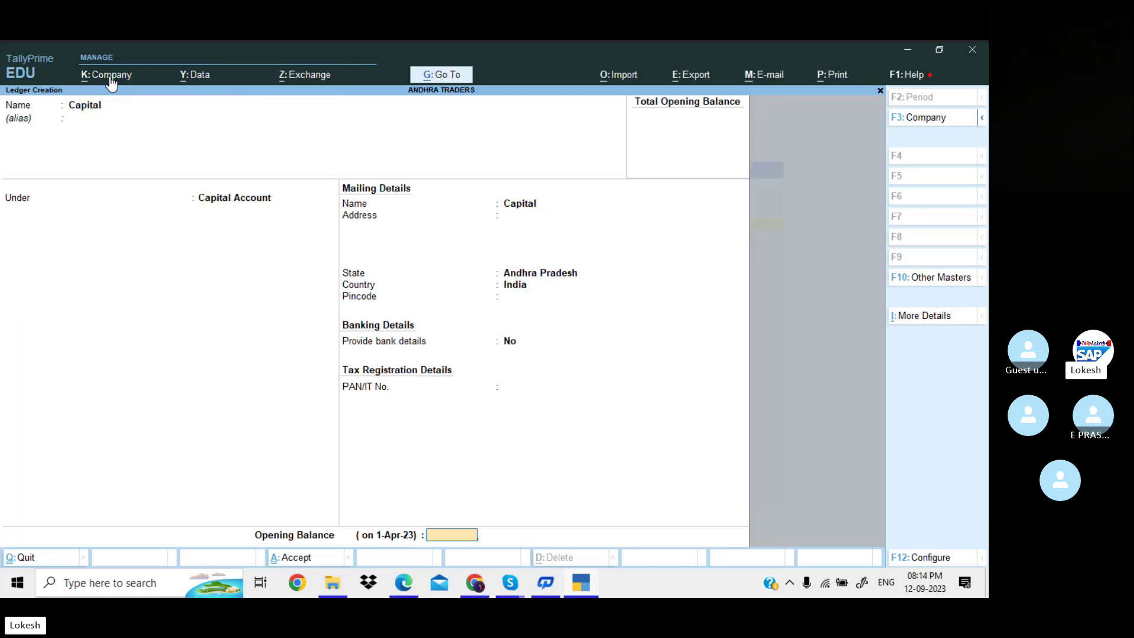
key(Return)
key(Return)
Create a ledger named Purchase under Purchase Accounts, without bank details
text(Purchase)
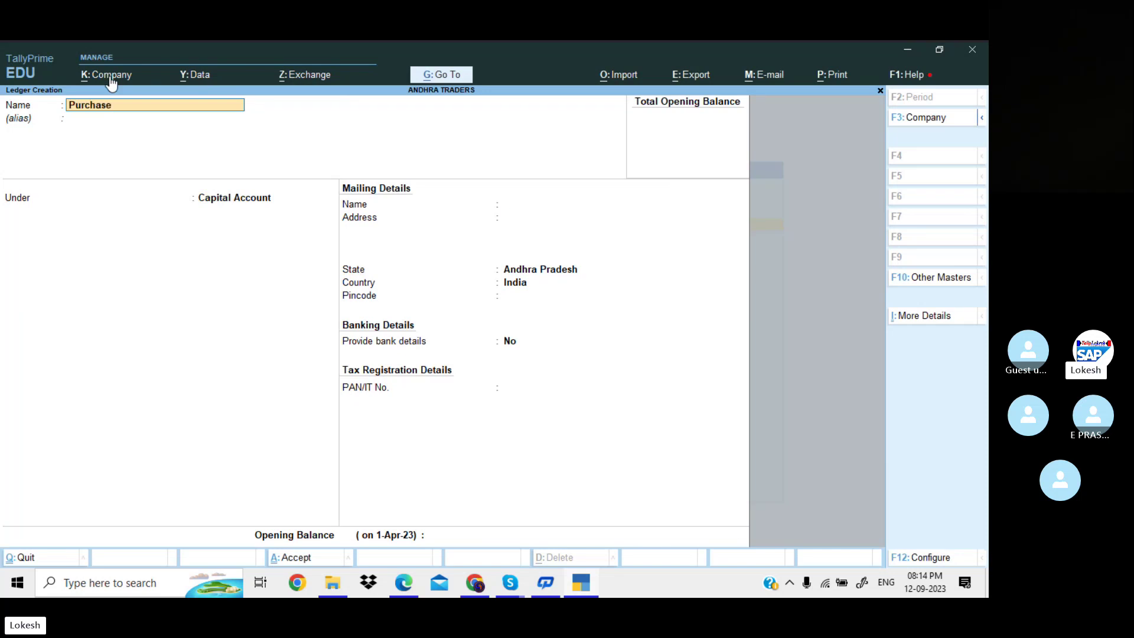
key(Return)
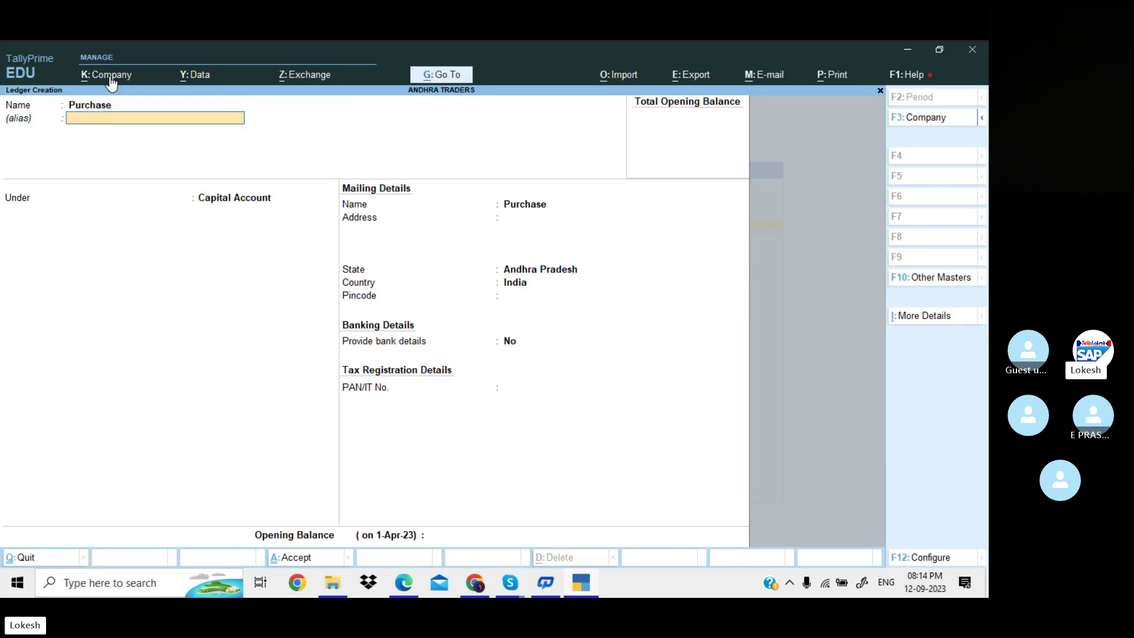
key(Return)
text(Pu)
key(Return)
key(Return)
key(Return)
key(Return)
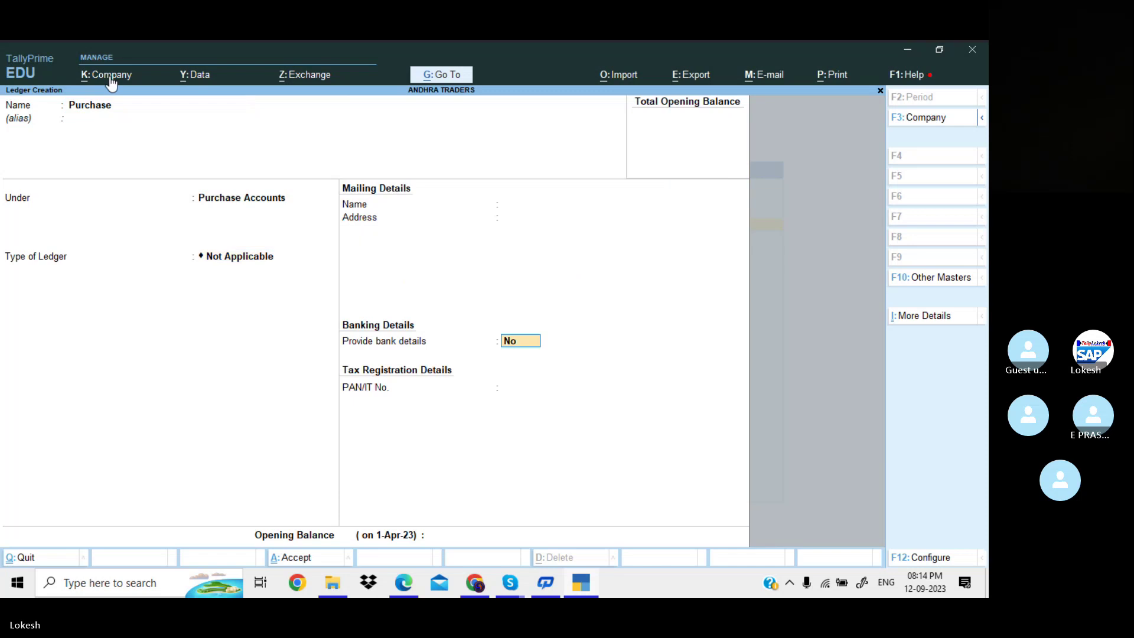
key(Return)
key(Return)
key(Return)
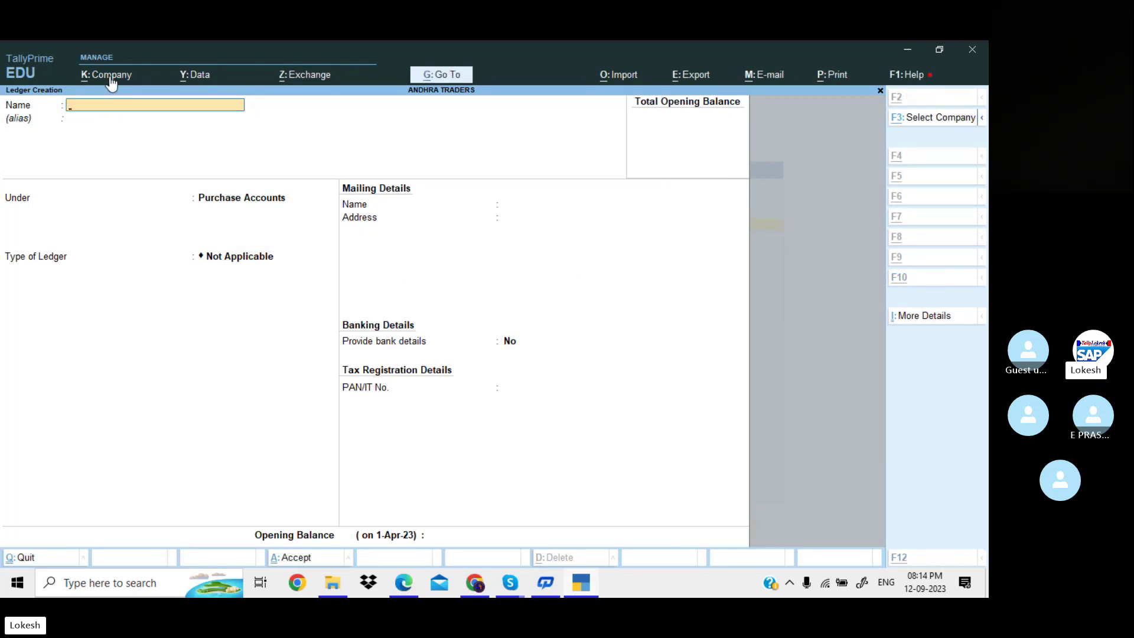
Copy the supplier name Kavya Traders from the PDF and enter it as the new ledger's name in TallyPrime
key(alt+Tab)
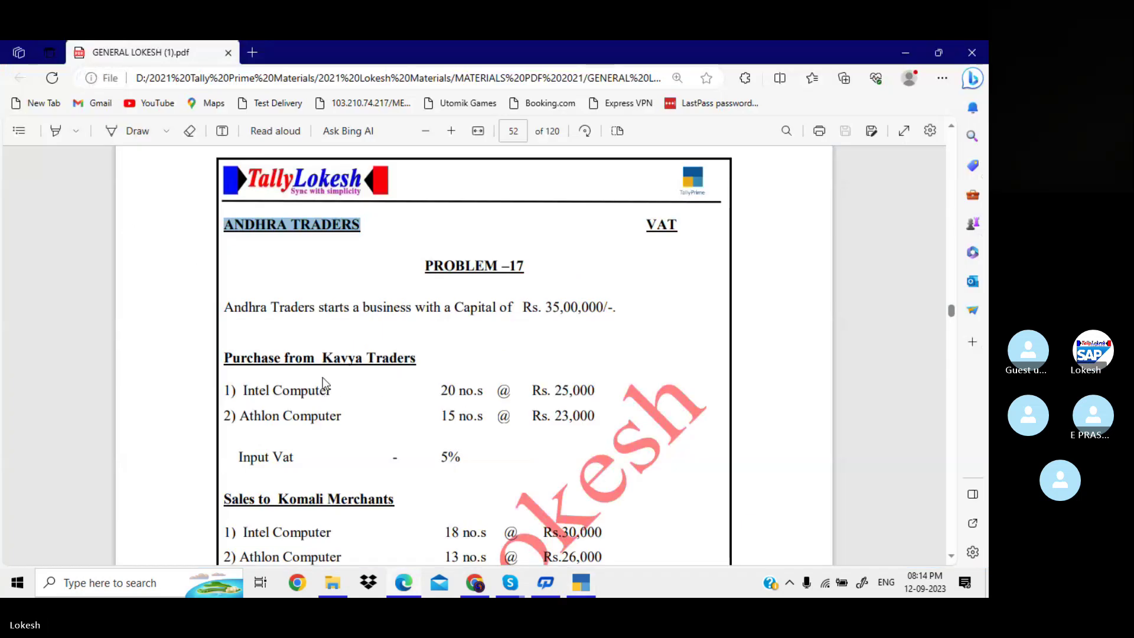
drag(322, 358, 419, 363)
key(ctrl+c)
key(alt+Tab)
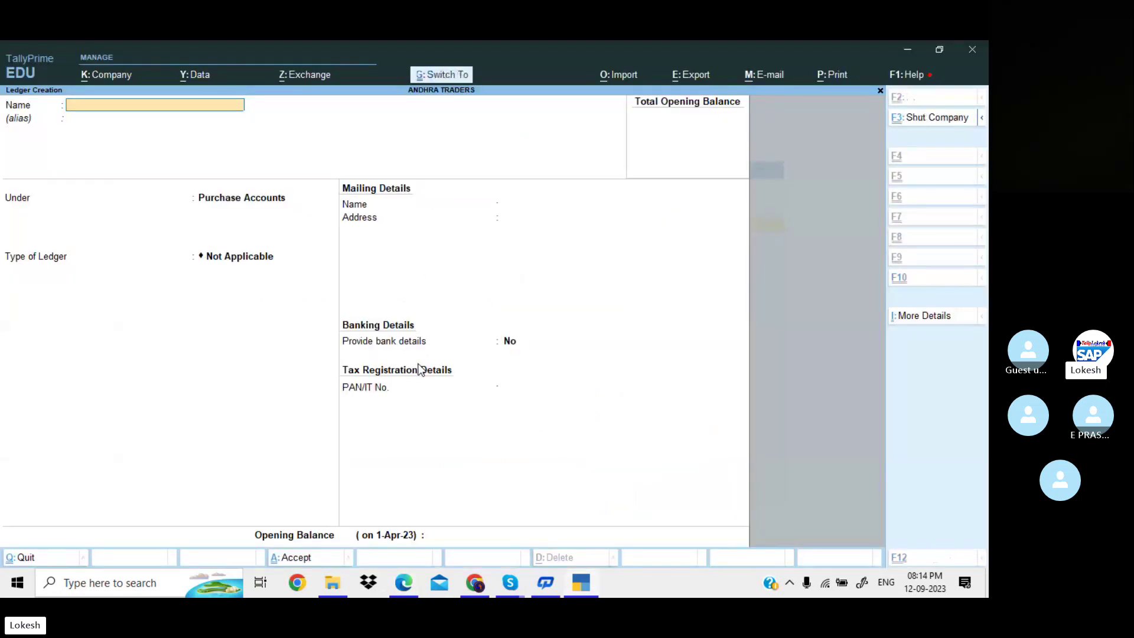
key(ctrl+v)
Place the Kavya Traders ledger under Sundry Creditors, keep its default details and save it
key(Return)
text(Sun)
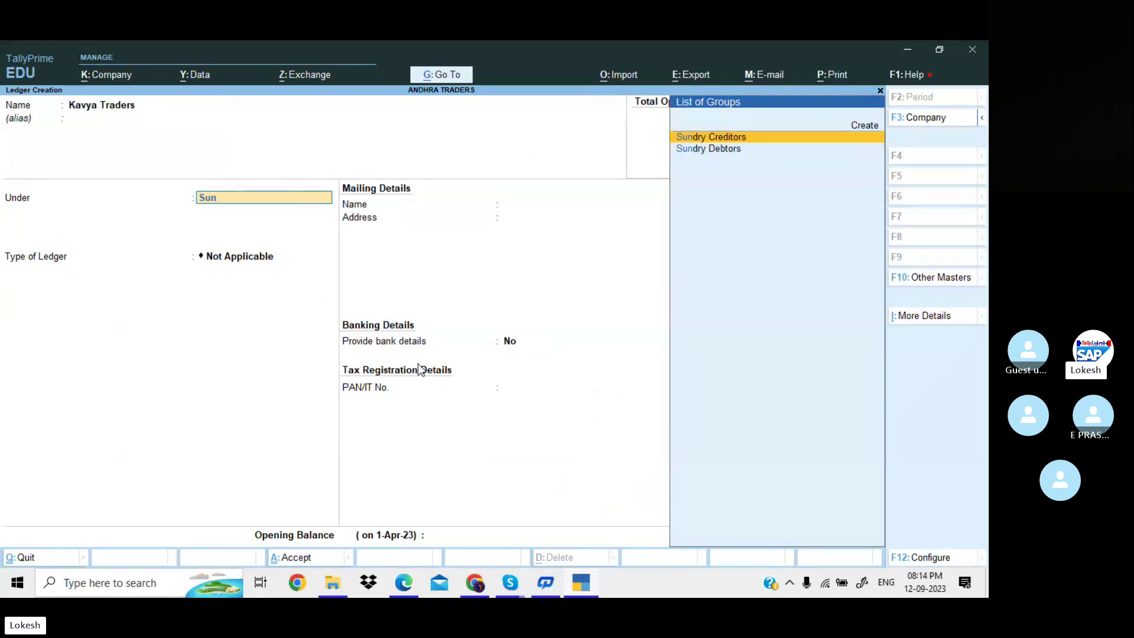
key(Return)
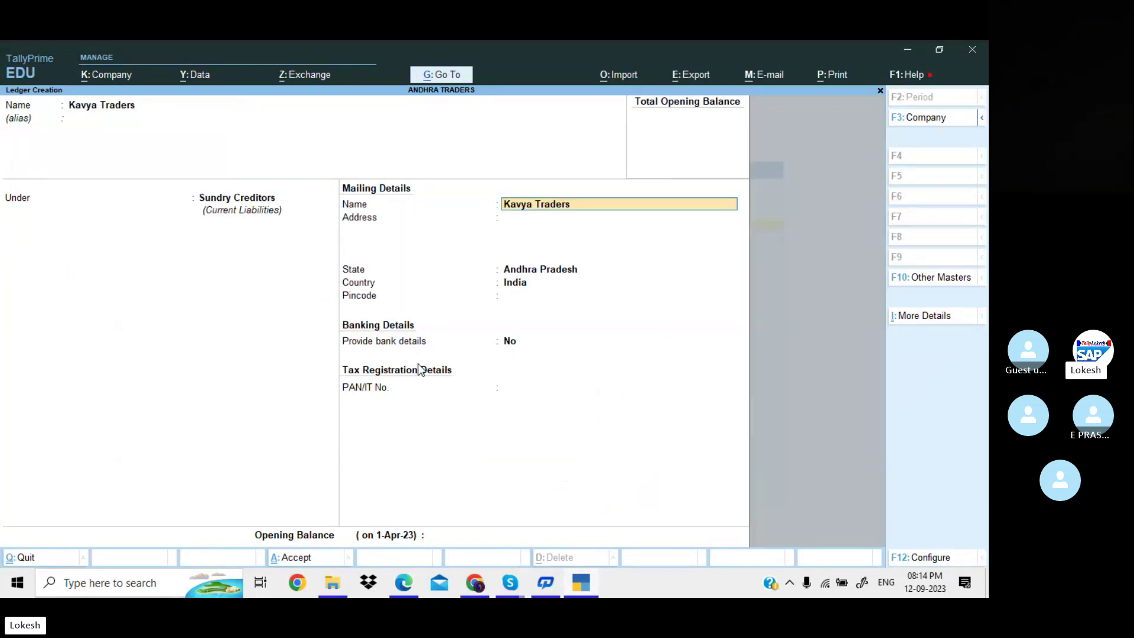
key(Return)
key(Return)
key(Return)
key(Return)
key(Return)
key(Return)
key(Return)
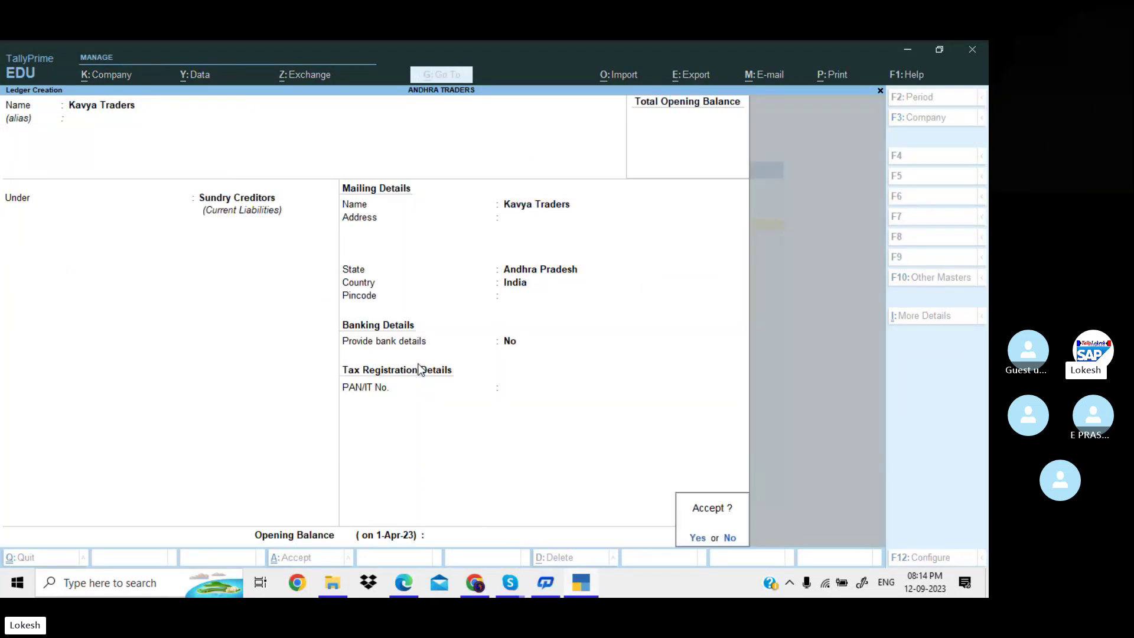
key(Return)
Create a ledger named Sales under Sales Accounts, without bank details
text(Sales)
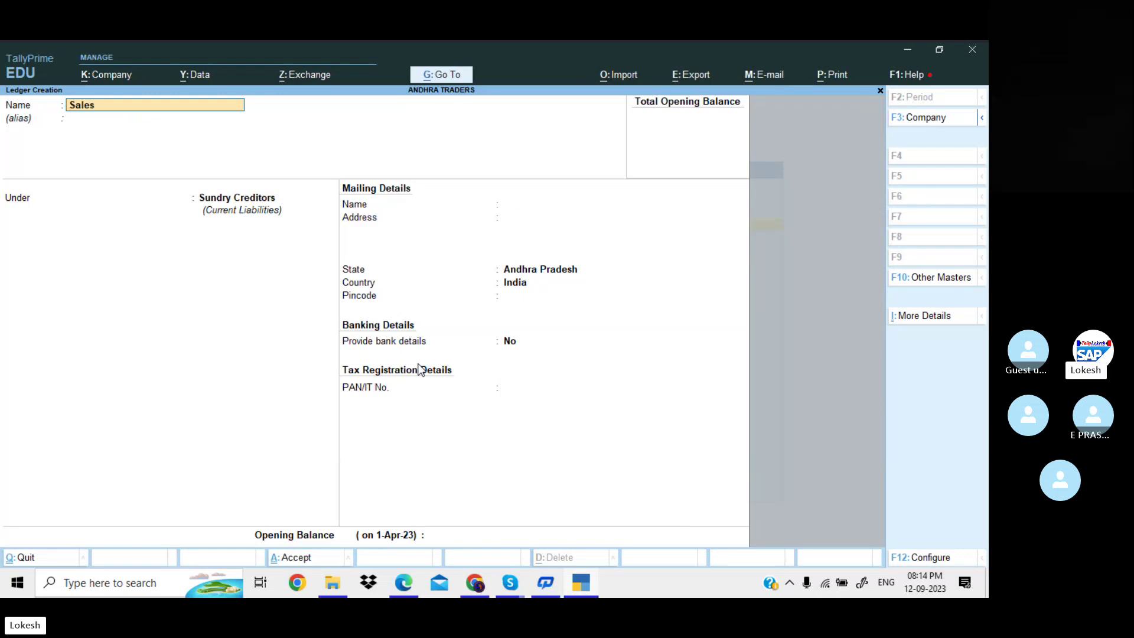
key(Return)
text(Sa)
key(Return)
key(Return)
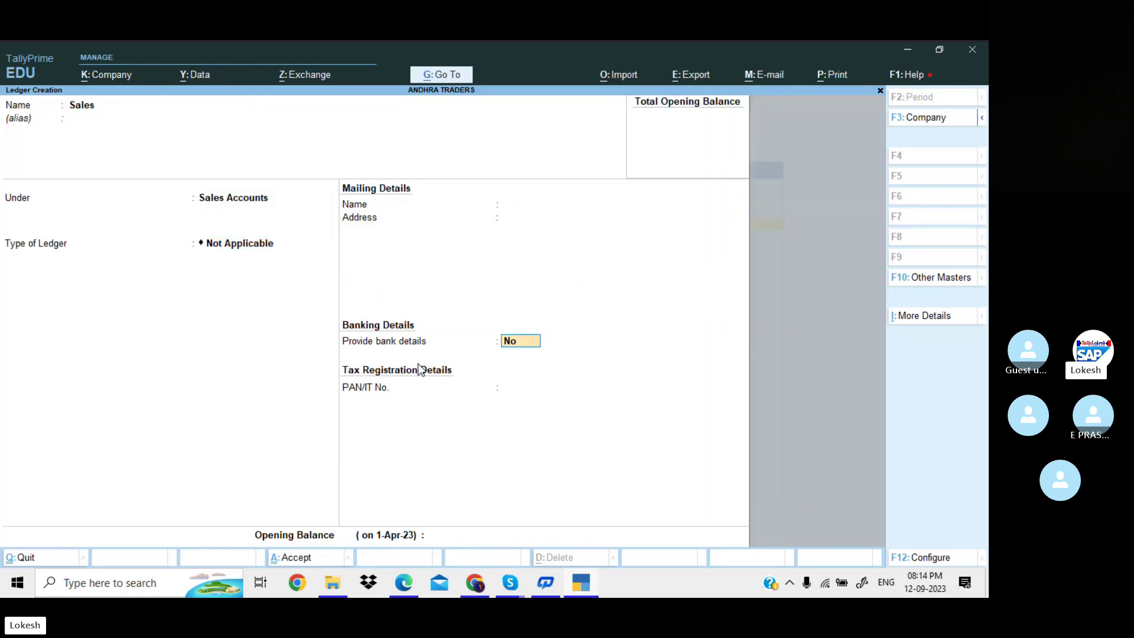
key(Return)
key(Return)
Copy the customer name Komali Merchants from the PDF and enter it as the new ledger's name in TallyPrime
key(alt+Tab)
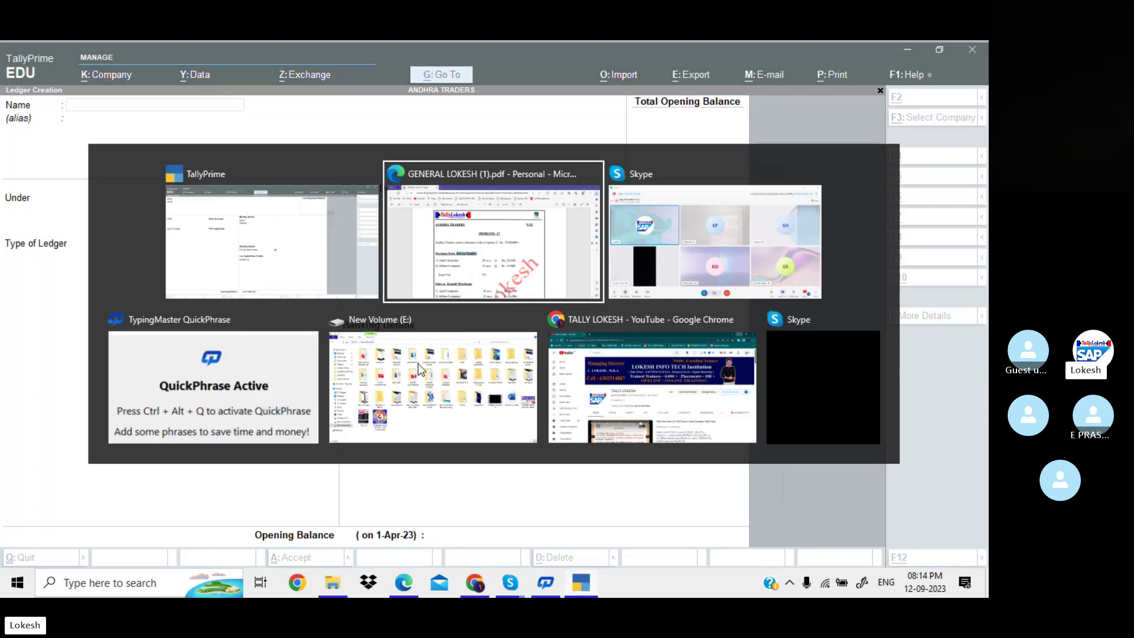
scroll(418, 362, down, 4)
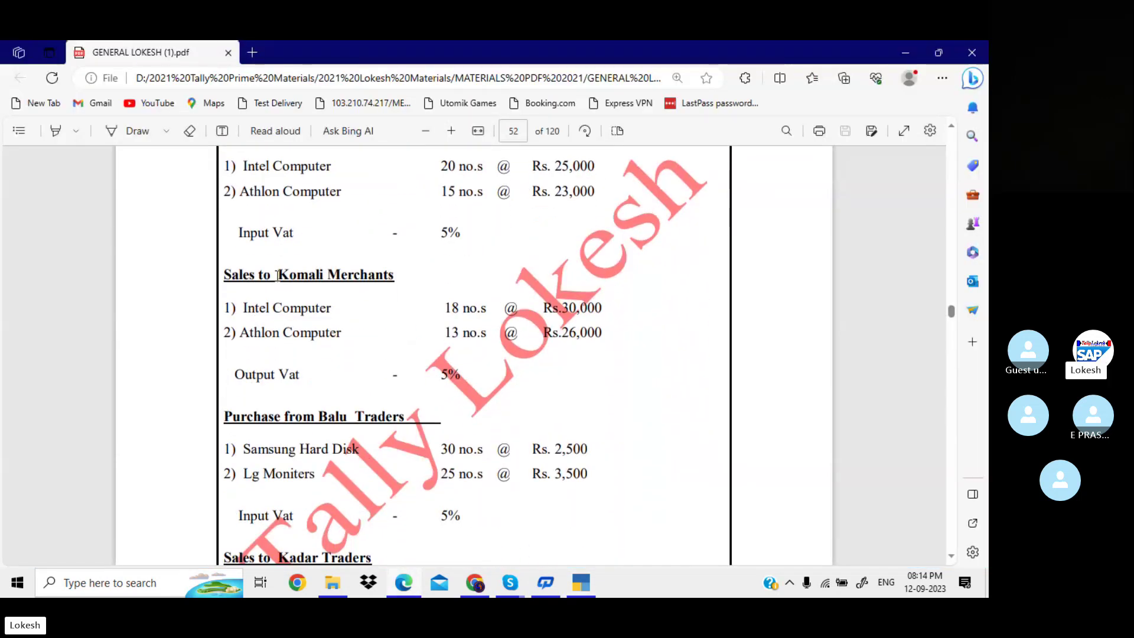
drag(284, 275, 394, 274)
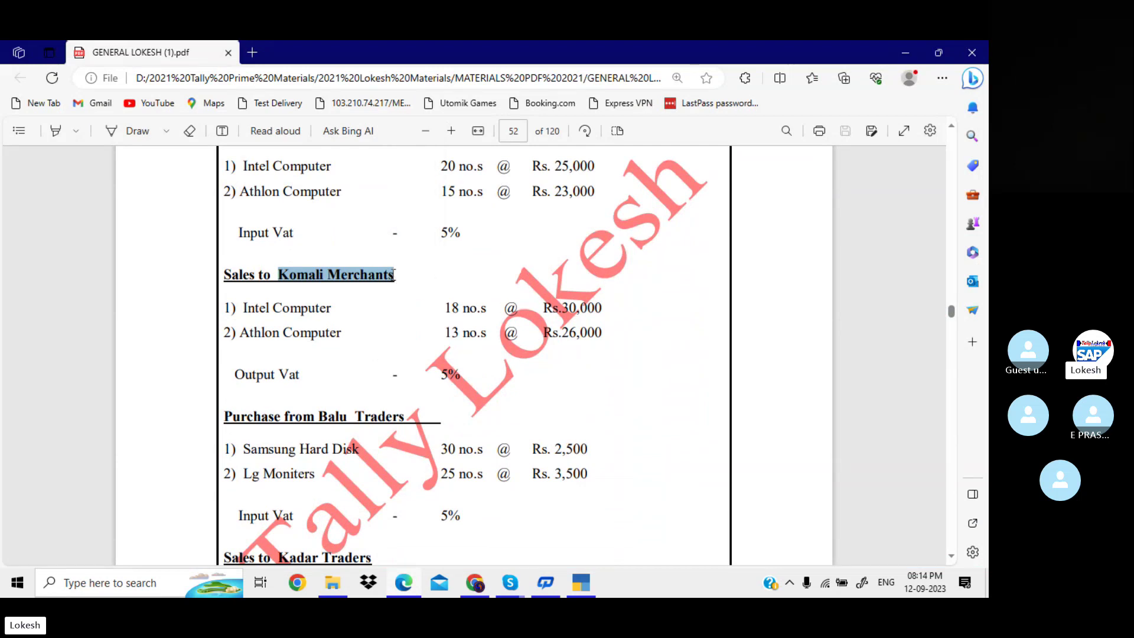
key(alt+Tab)
key(Return)
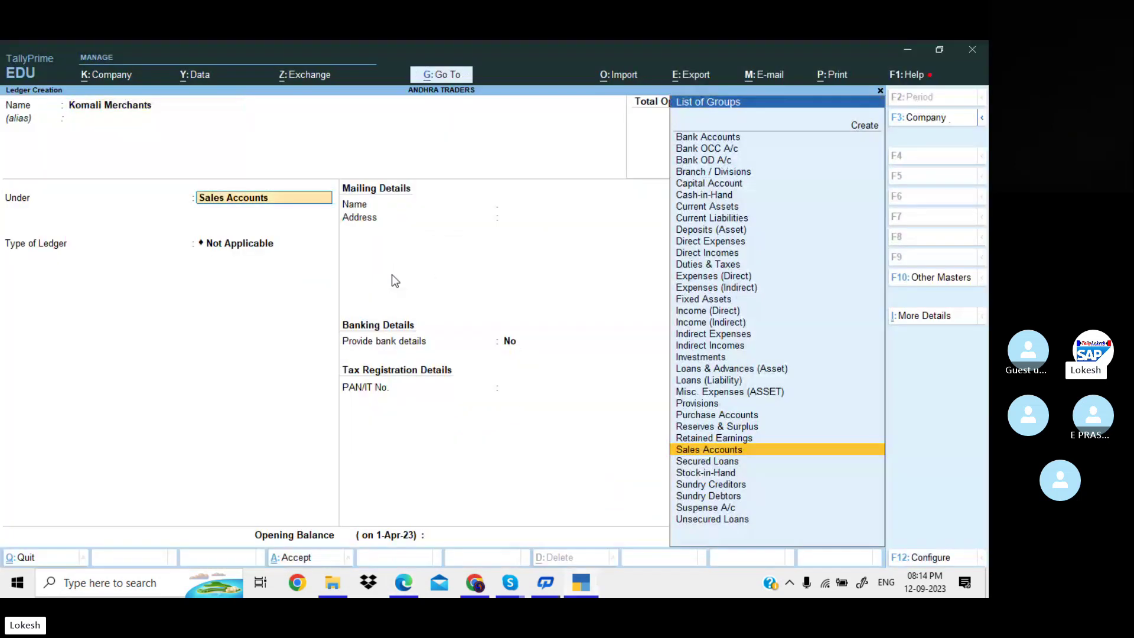
Place the Komali Merchants ledger under Sundry Debtors, keep its default details and save it
text(Sun)
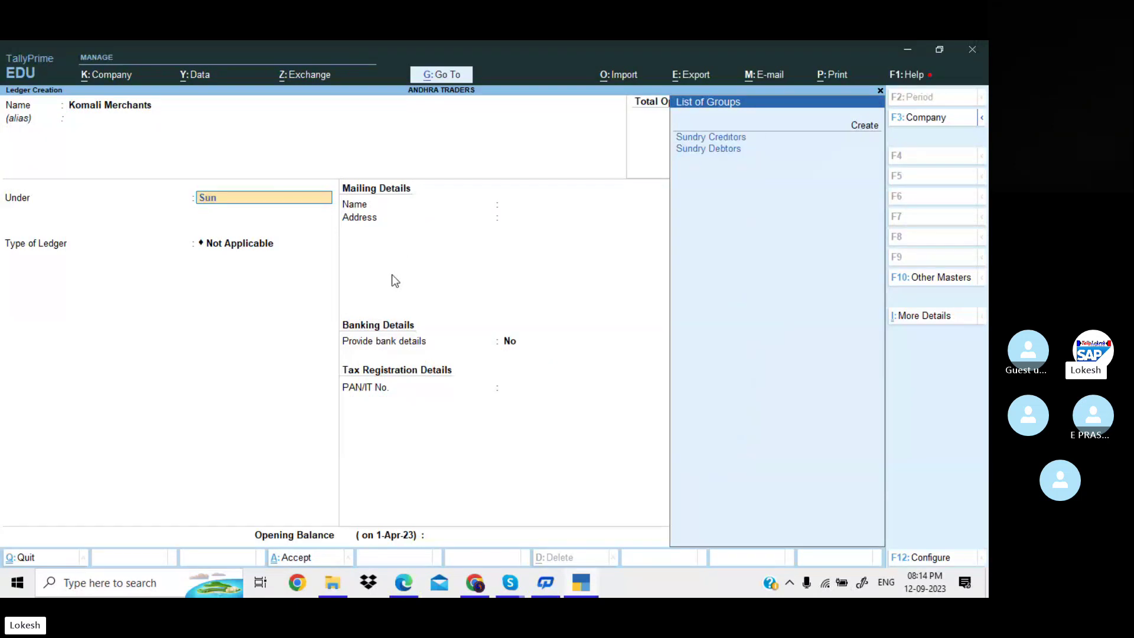
key(Down)
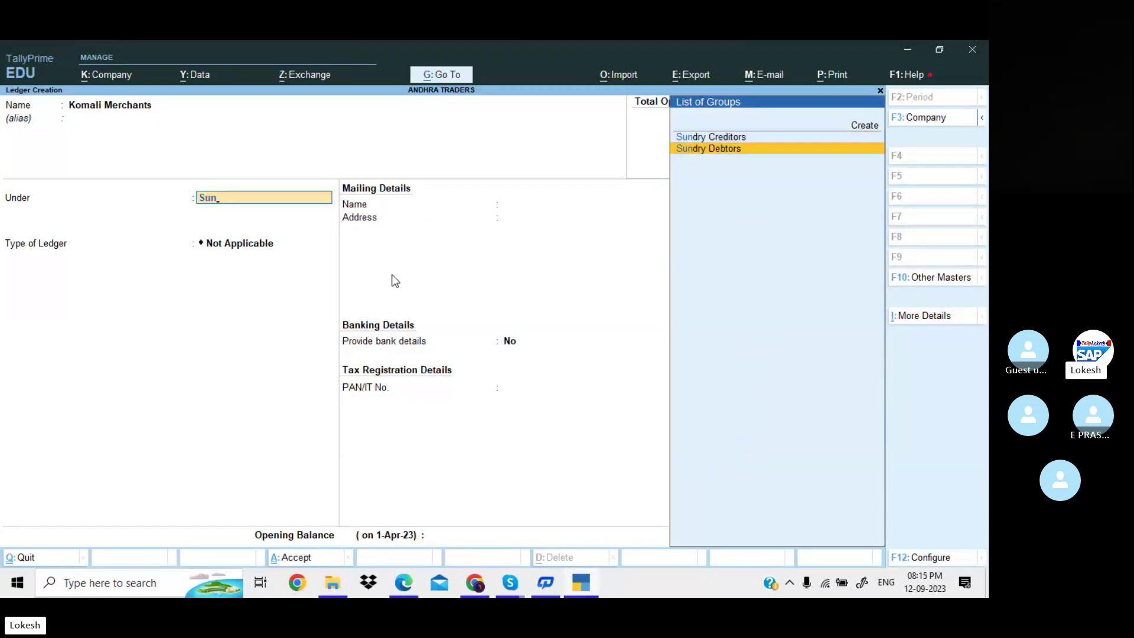
key(Return)
key(Return)
key(Return)
key(Return)
key(Return)
key(Return)
key(Return)
key(Return)
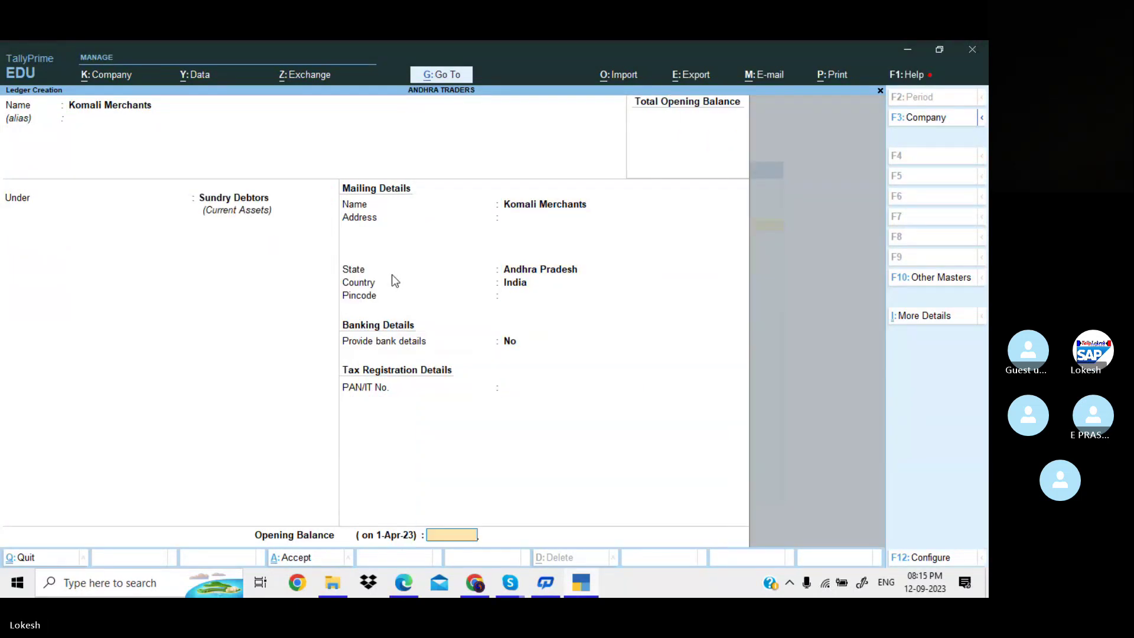
key(Return)
key(Return)
Copy the supplier name Balu Traders from the PDF and enter it as the new ledger's name in TallyPrime
key(alt+Tab)
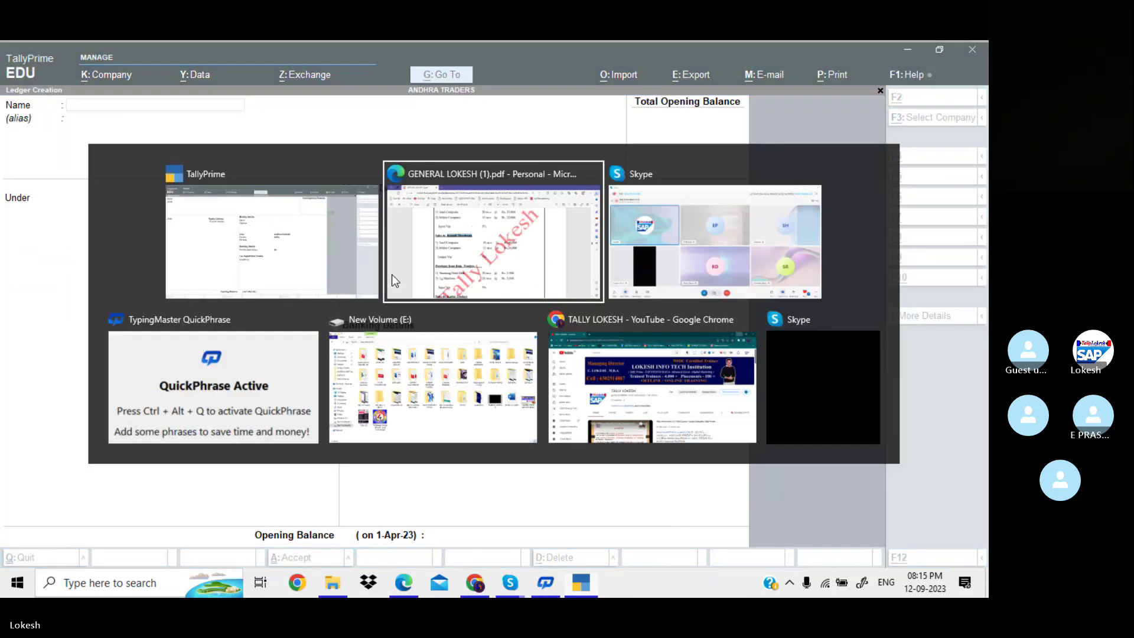
click(392, 275)
drag(317, 416, 407, 423)
key(ctrl+c)
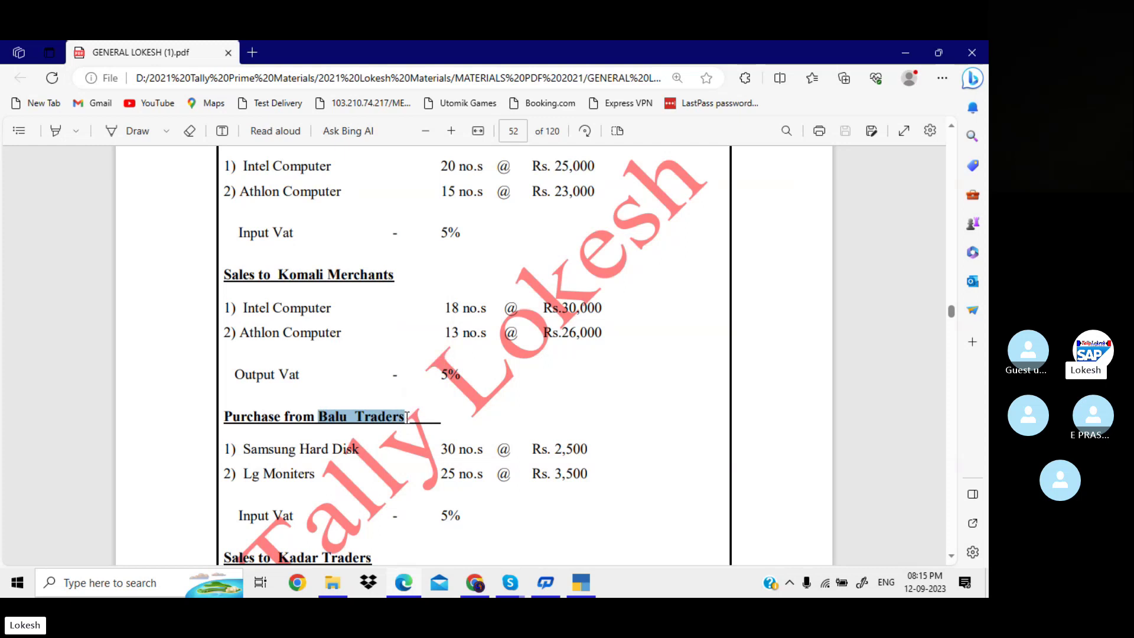
key(alt+Tab)
key(ctrl+alt+v)
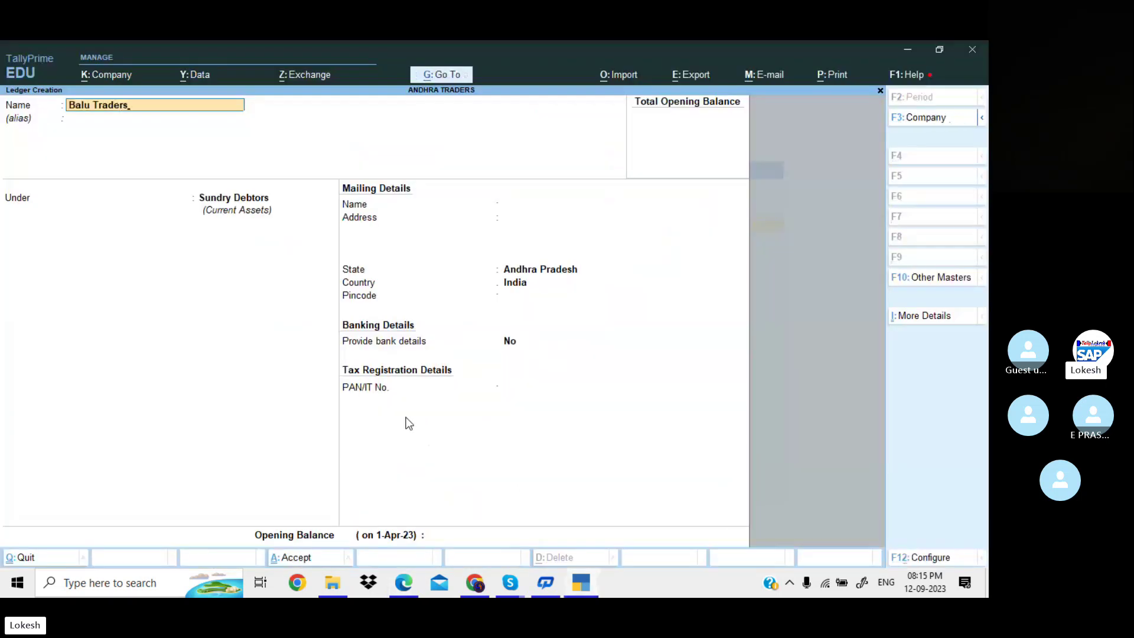
Place the Balu Traders ledger under Sundry Creditors, keep its default details and save it
key(Return)
key(Return)
key(Up)
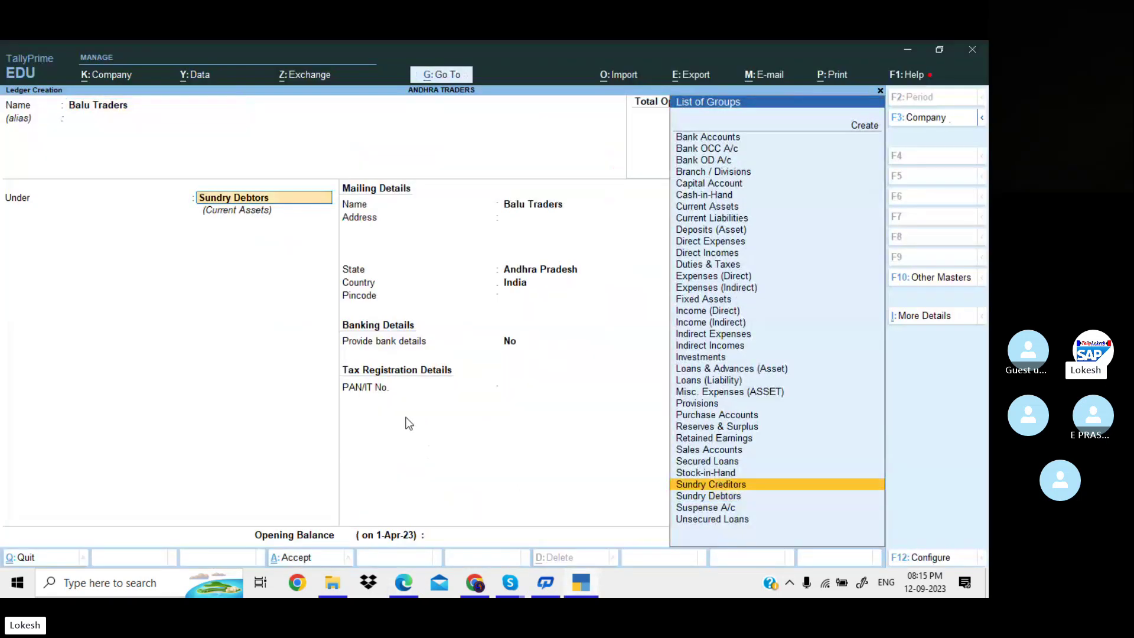
key(Return)
key(Return)
key(Return)
key(Return)
key(Return)
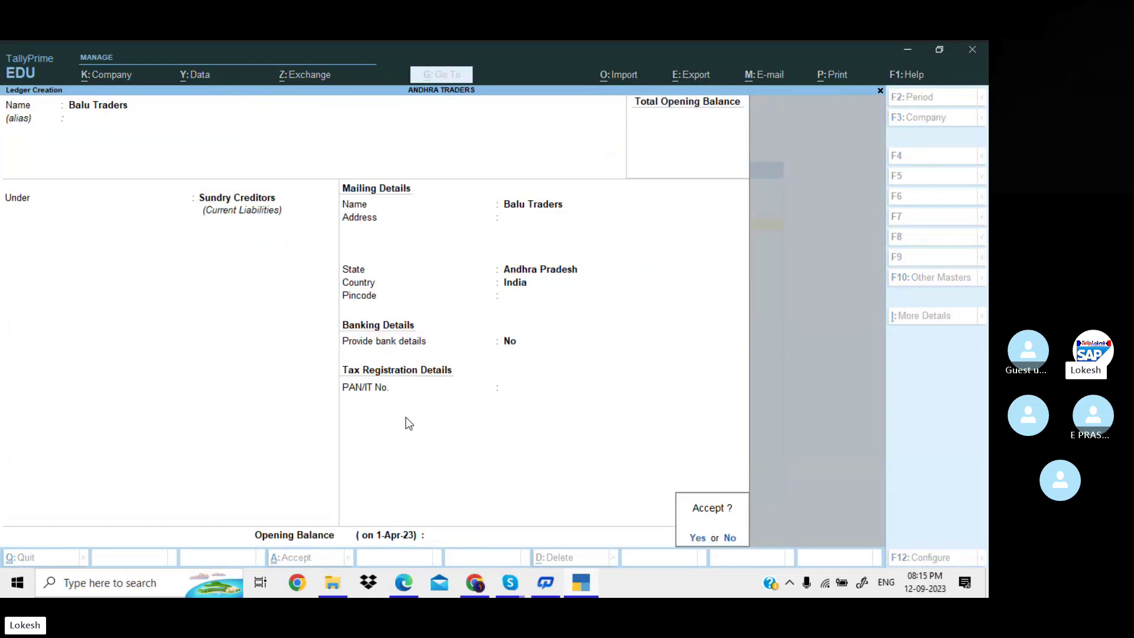
key(Return)
Copy the customer name Kadar Traders from the PDF and enter it as the new ledger's name in TallyPrime
key(alt+Tab)
scroll(406, 416, down, 4)
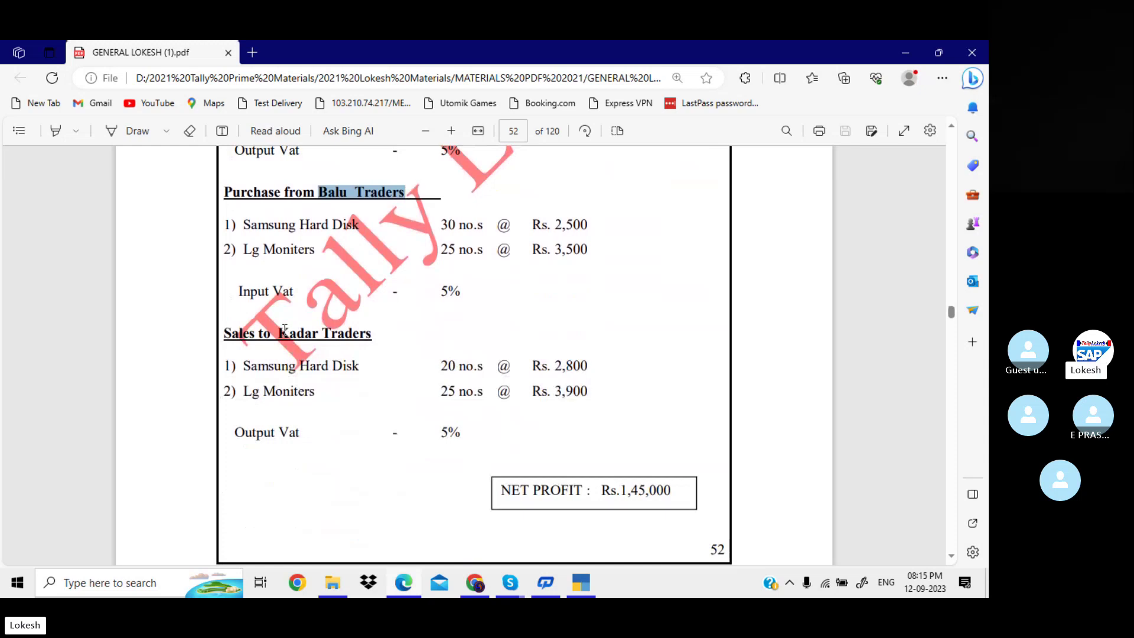
drag(280, 329, 370, 328)
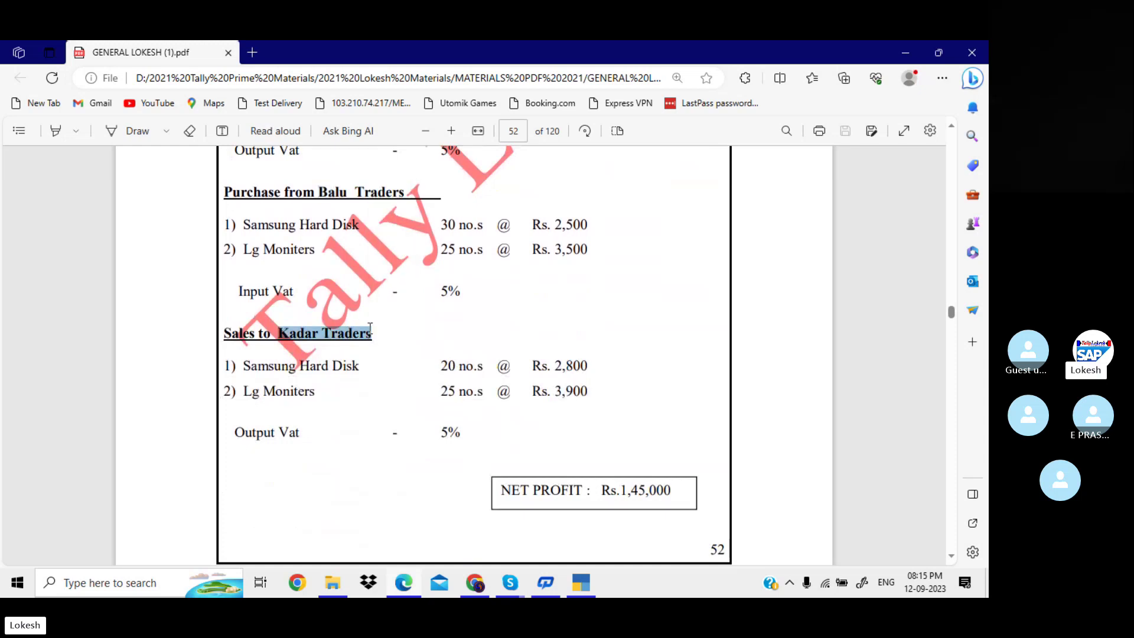
key(ctrl+c)
key(alt+Tab)
key(ctrl+v)
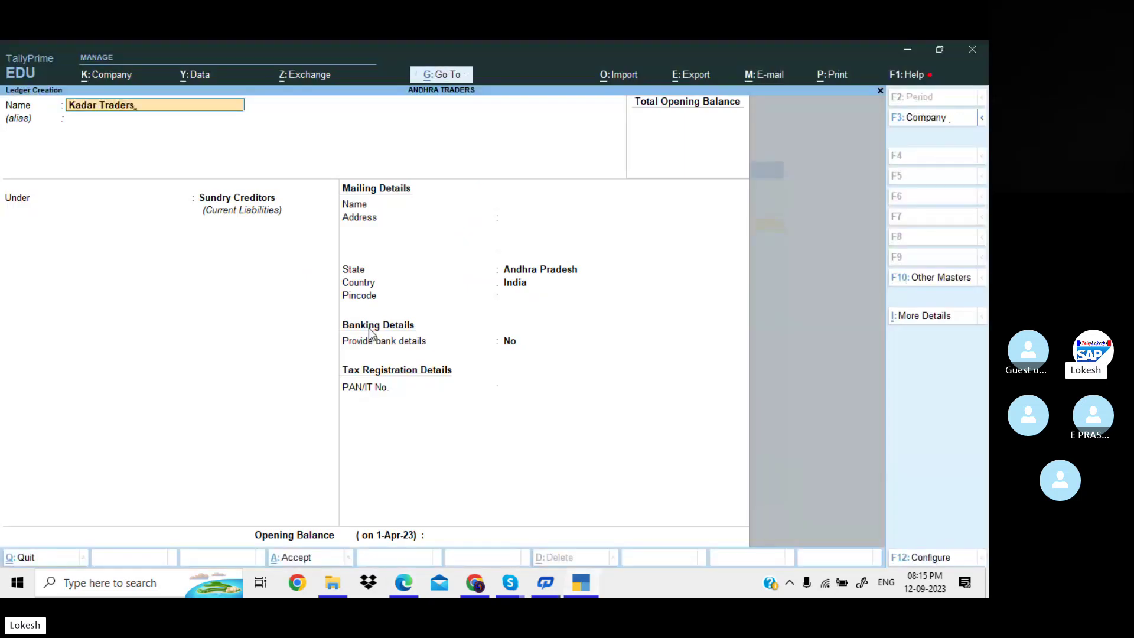
Place the Kadar Traders ledger under Sundry Debtors, keep its default details and save it
key(Return)
key(Return)
key(Down)
key(Return)
key(Return)
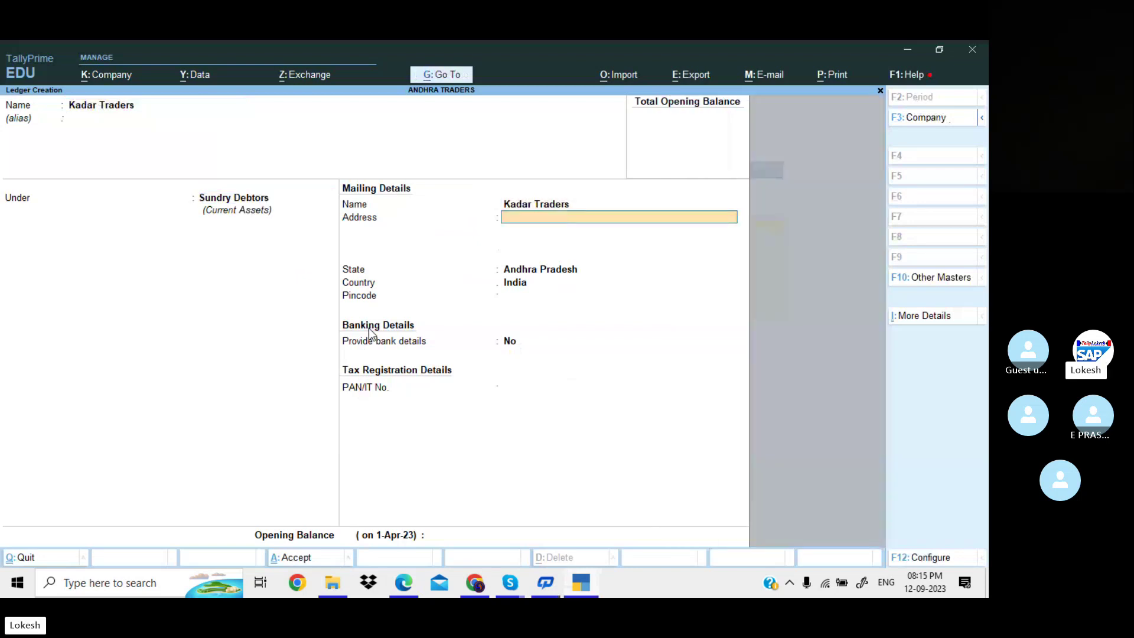
key(Return)
key(Return)
key(Return)
key(Return)
key(Return)
key(Return)
key(Return)
Copy Input Vat from the PDF as the new ledger's name in TallyPrime and place it under Duties & Taxes
key(alt+Tab)
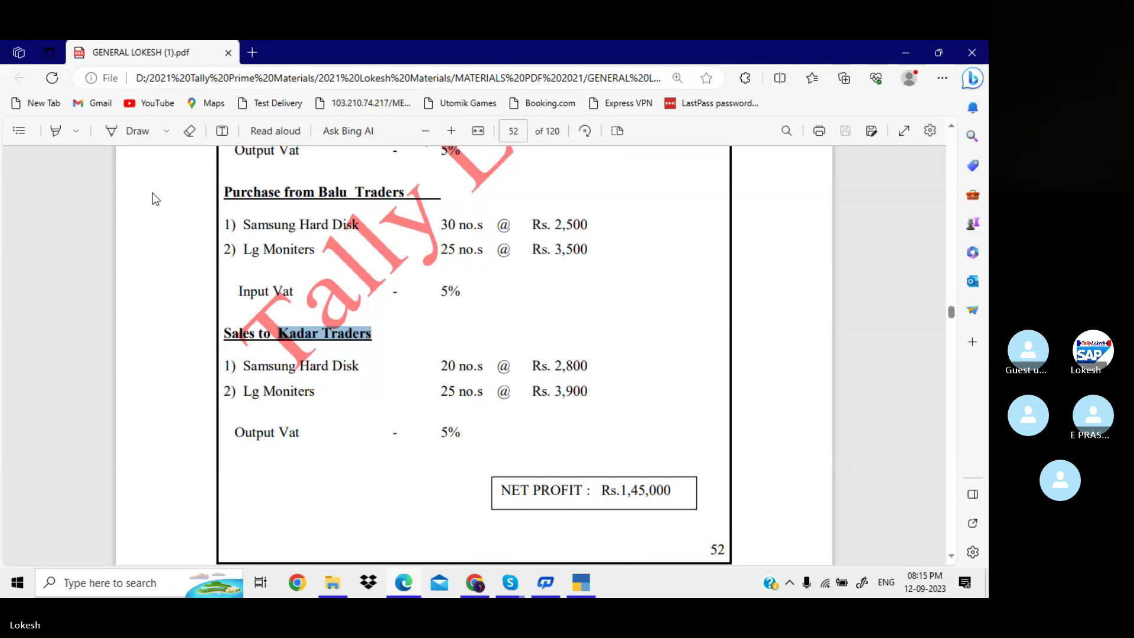
drag(238, 293, 296, 297)
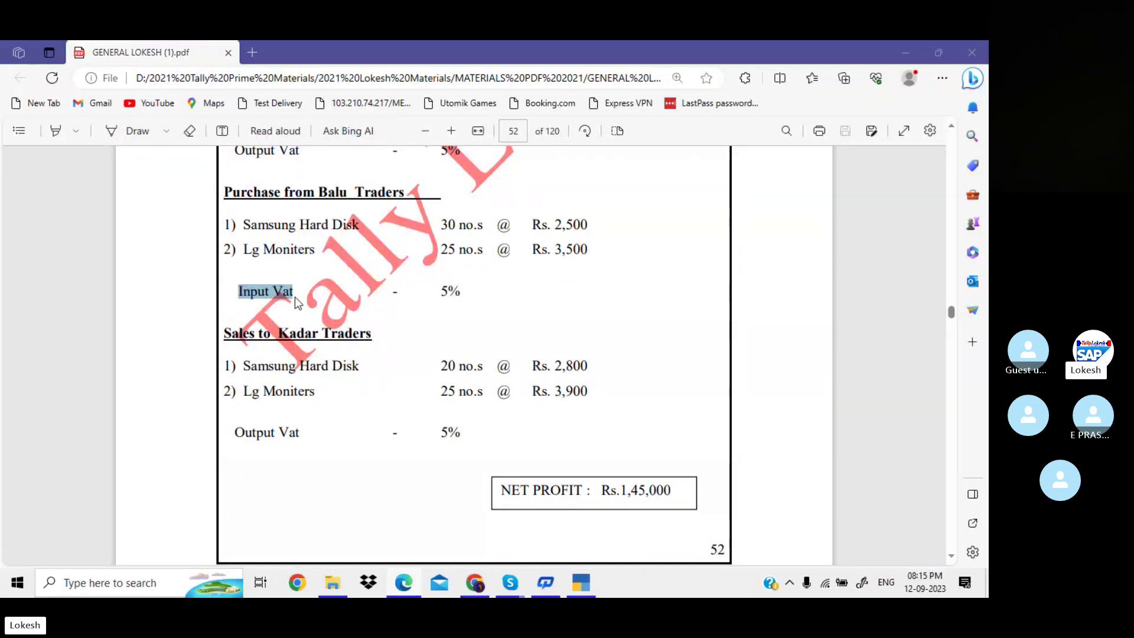
key(alt+Tab)
key(ctrl+v)
key(Return)
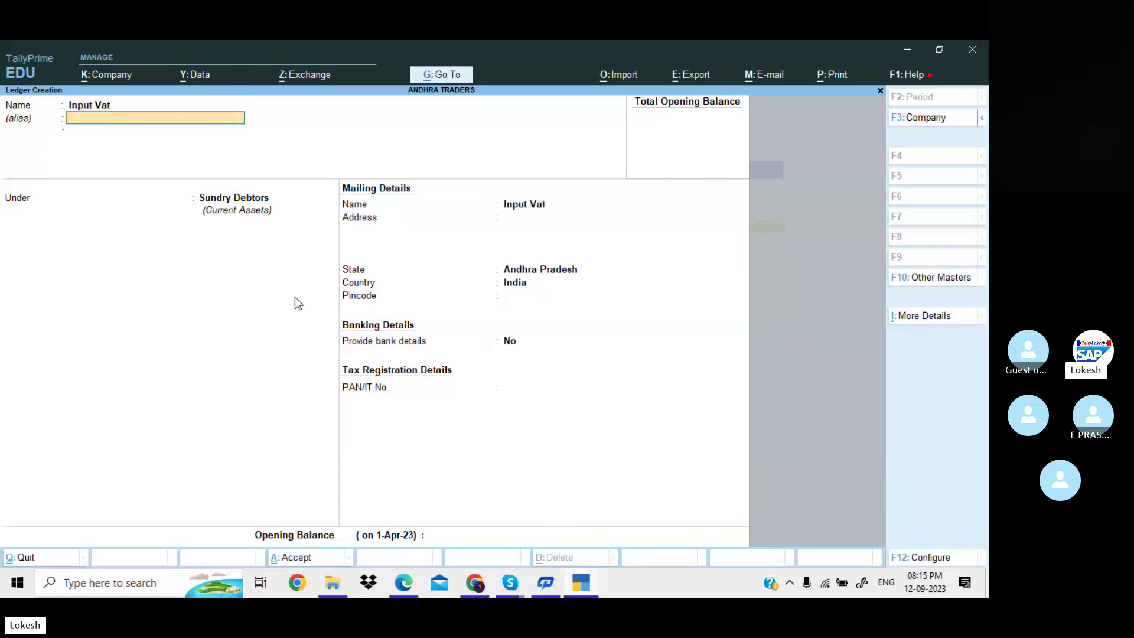
key(Return)
text(Du)
key(Return)
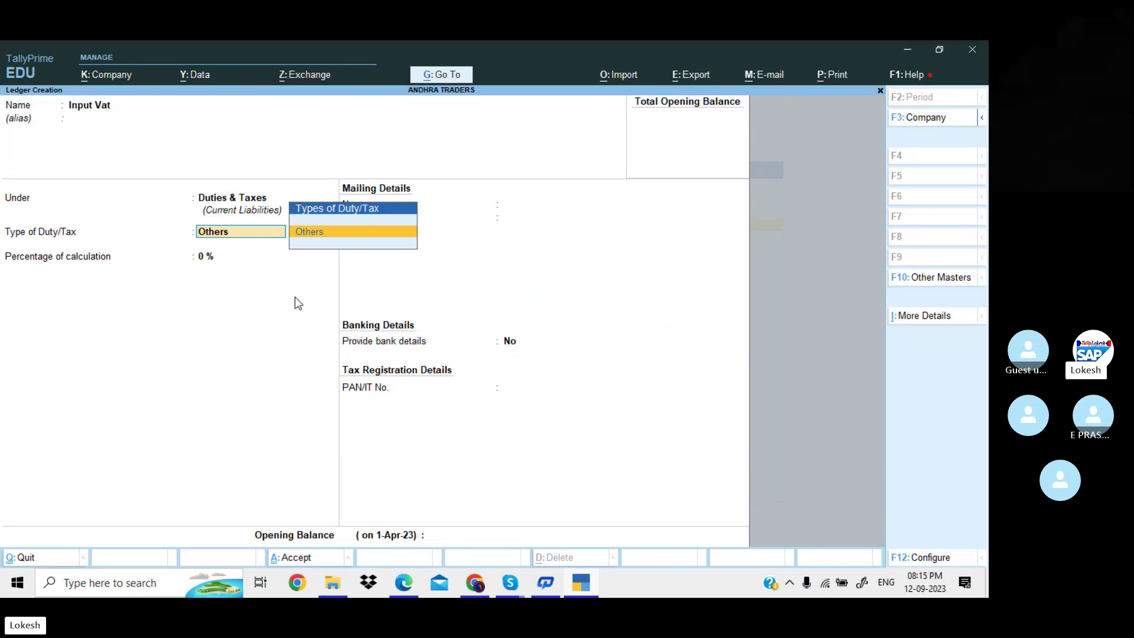
Enable Value Added Tax (VAT) in the company features of ANDHRA TRADERS
click(102, 74)
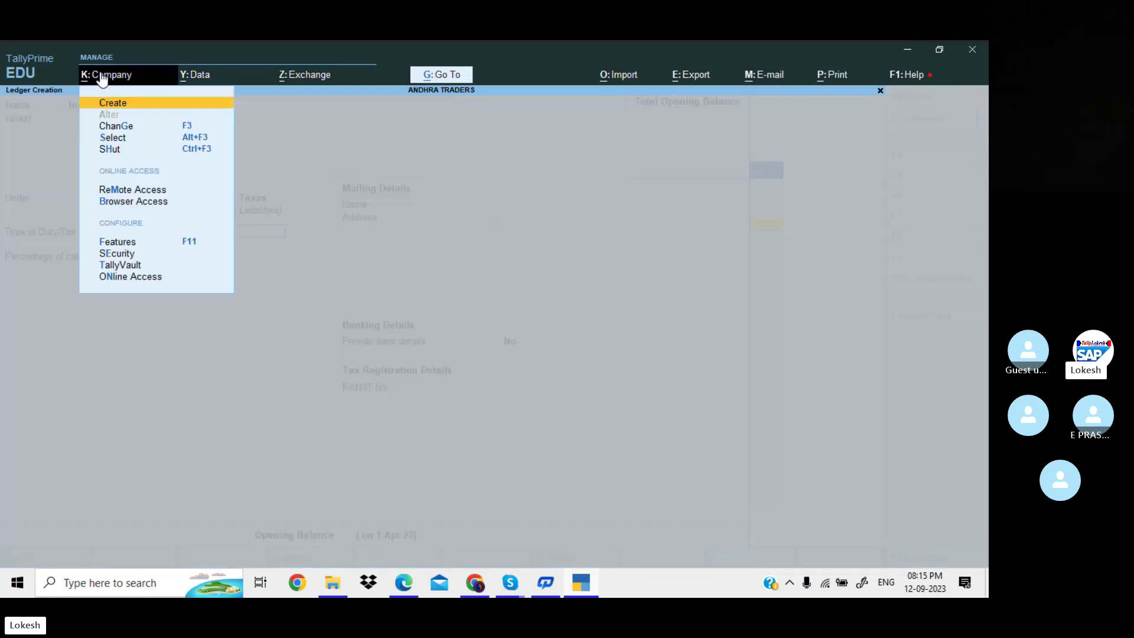
click(176, 243)
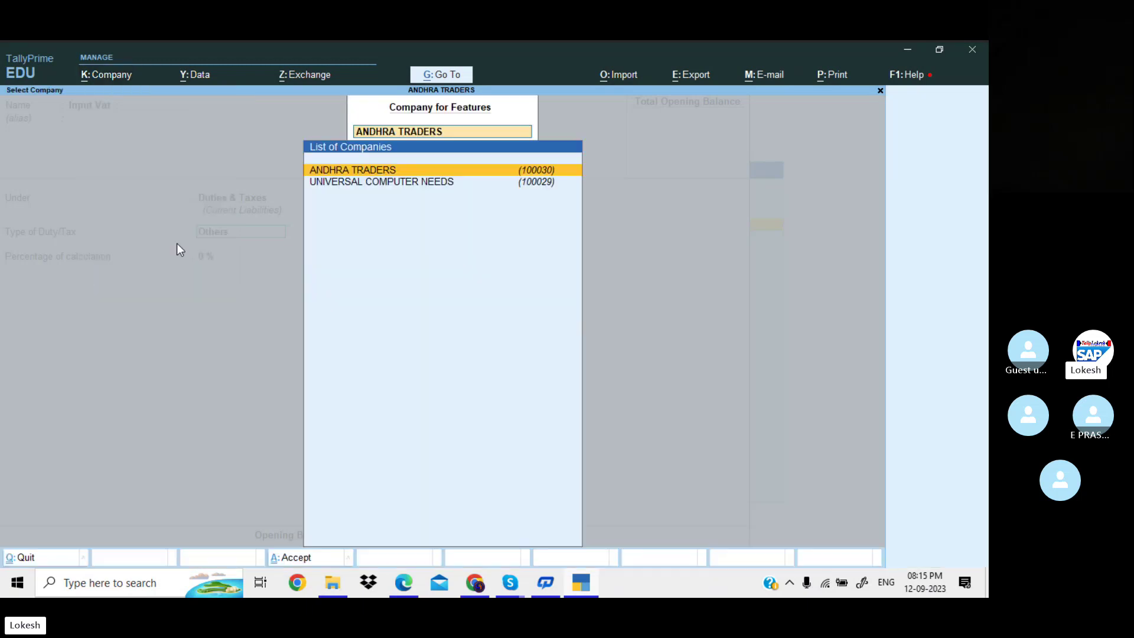
click(413, 174)
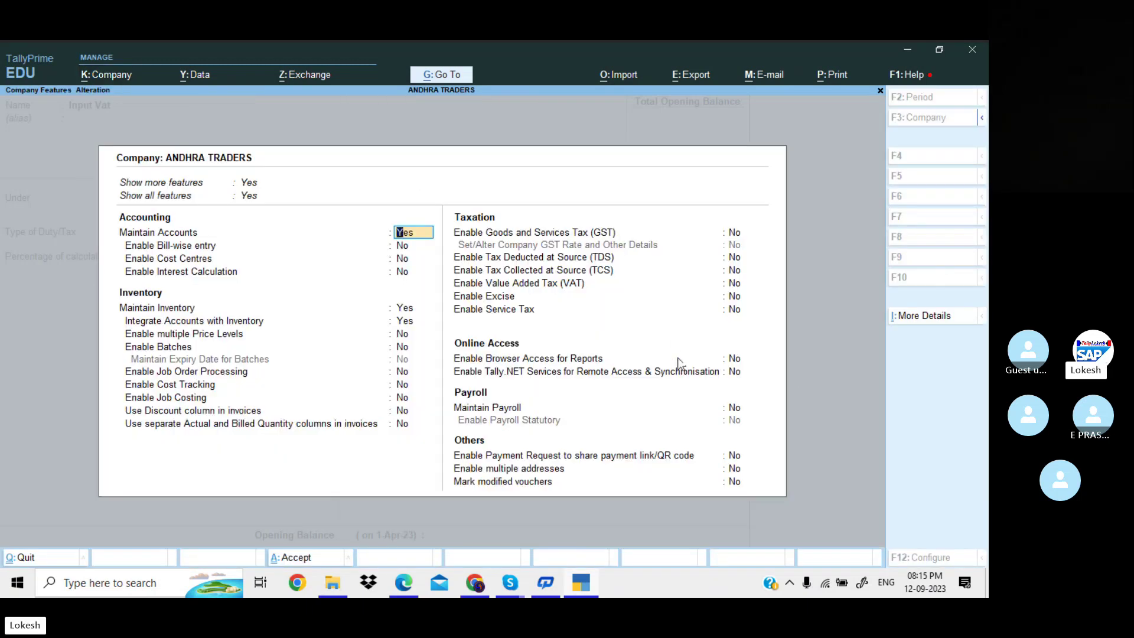
click(733, 286)
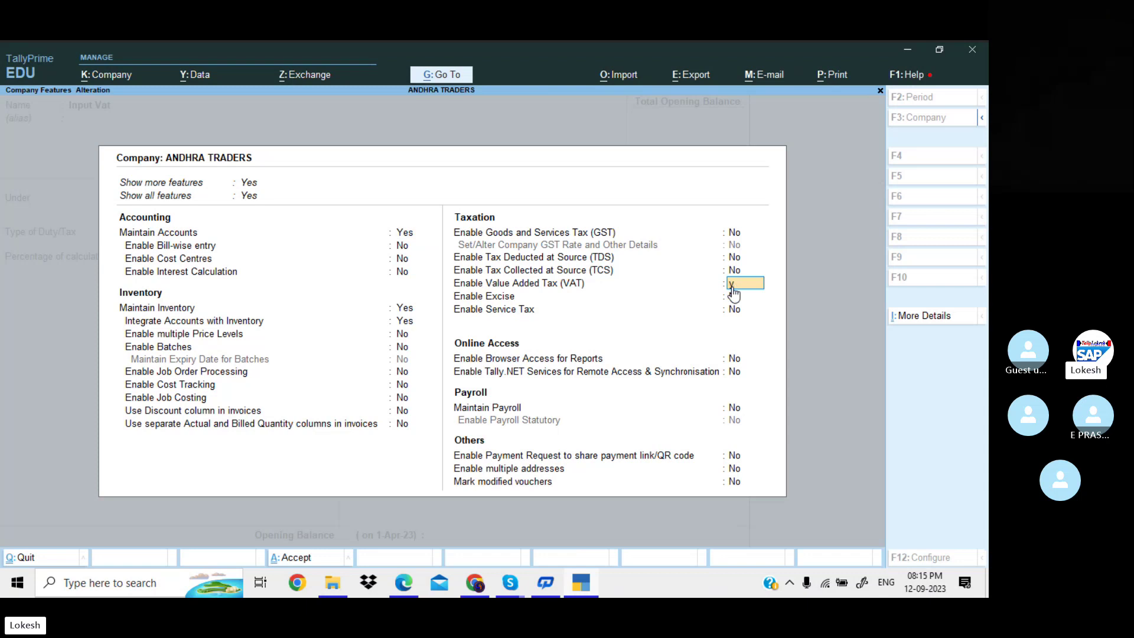
key(y)
key(Return)
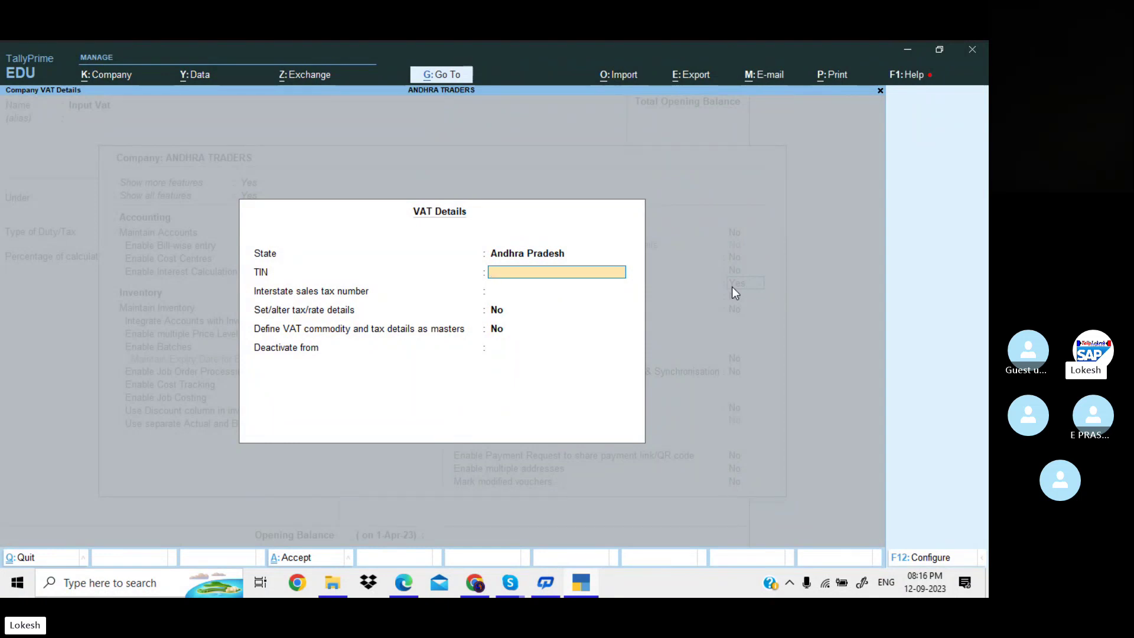
Keep the default VAT details for Andhra Pradesh, save the company features and return to the Input Vat ledger
key(Return)
key(Return)
key(Return)
key(Return)
key(Return)
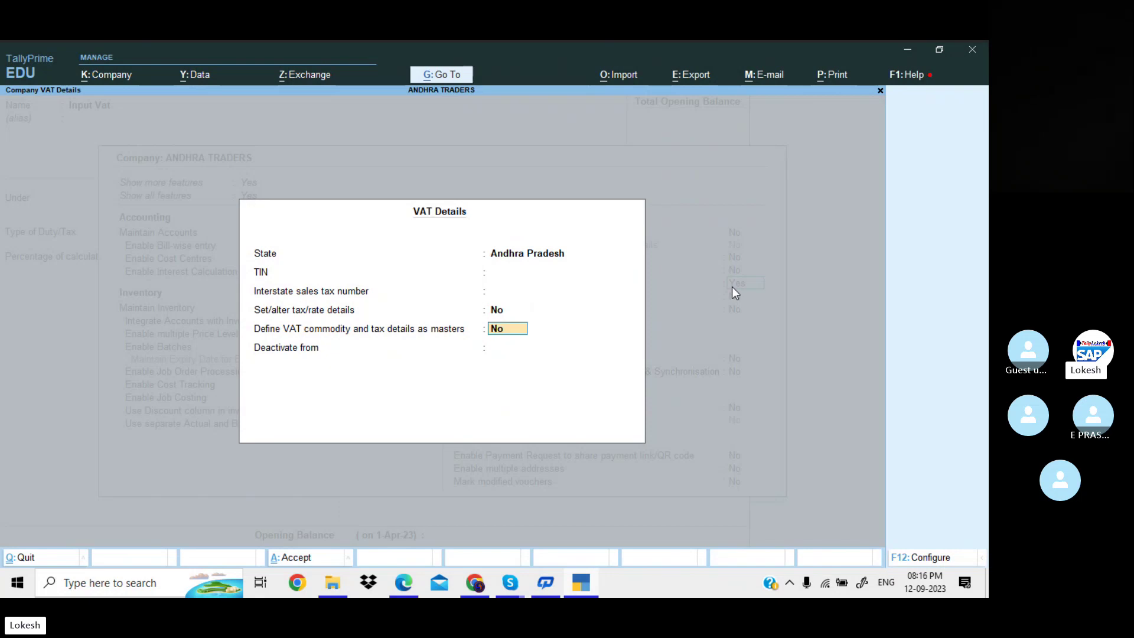
key(Return)
key(Return)
key(Return)
key(Return)
key(Return)
key(Return)
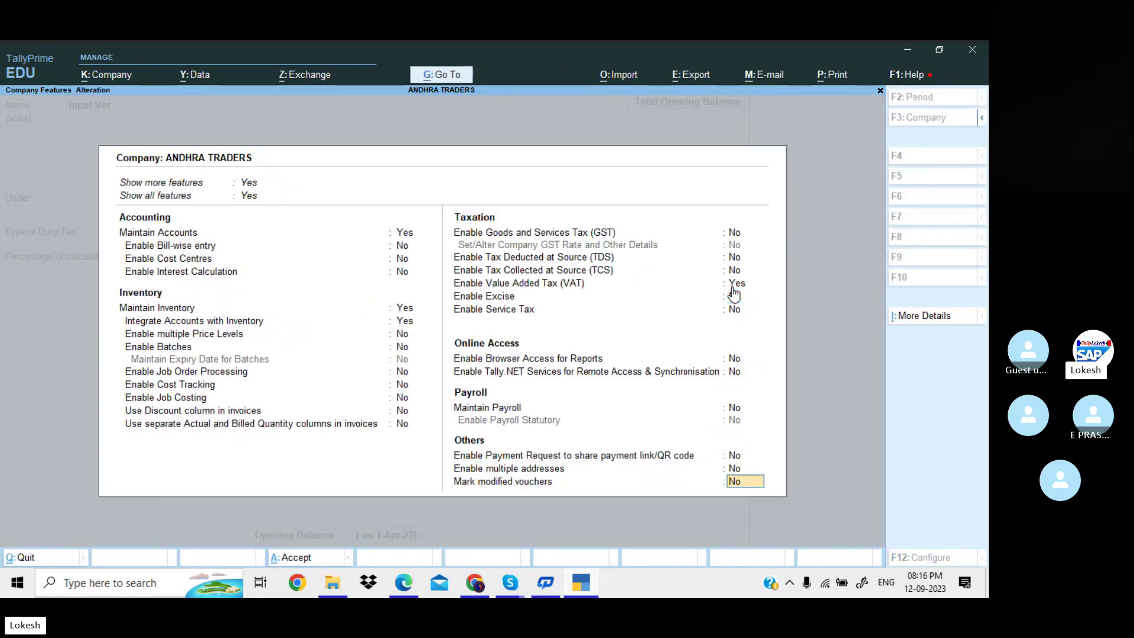
key(Return)
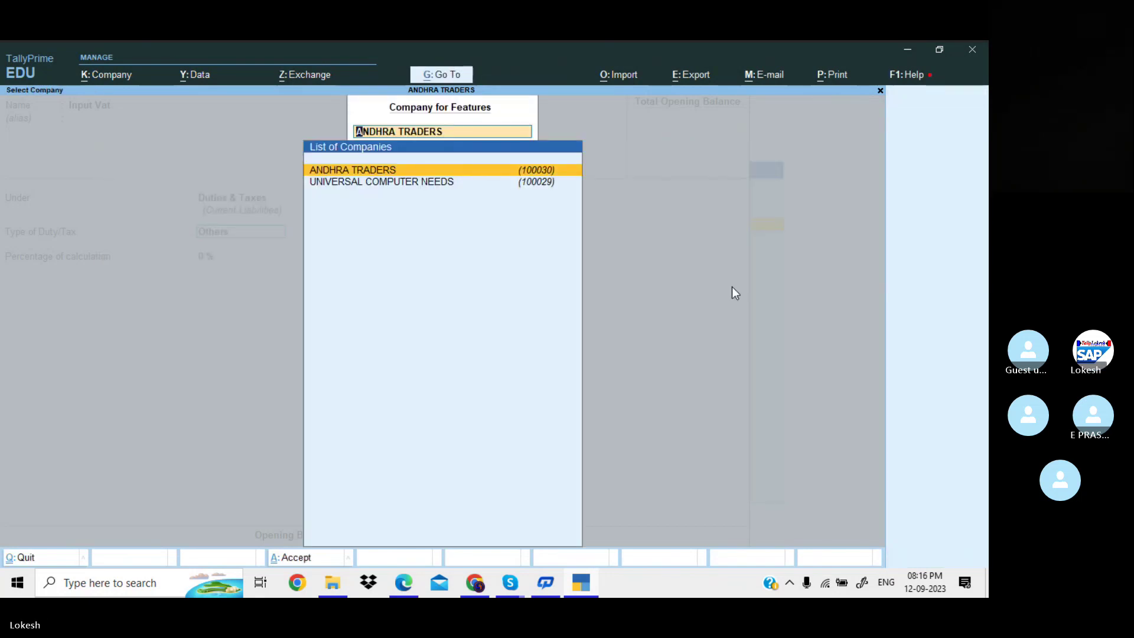
key(Escape)
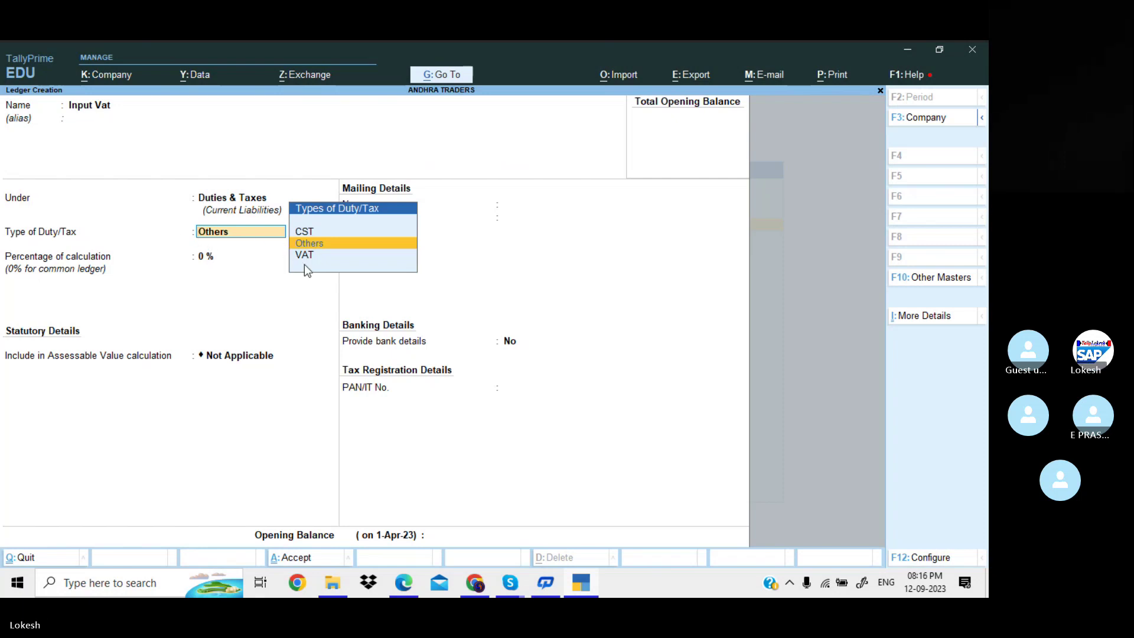
Set the Input Vat ledger's type of duty/tax to VAT, keep the remaining defaults and save it
key(Down)
key(Return)
key(Return)
key(Return)
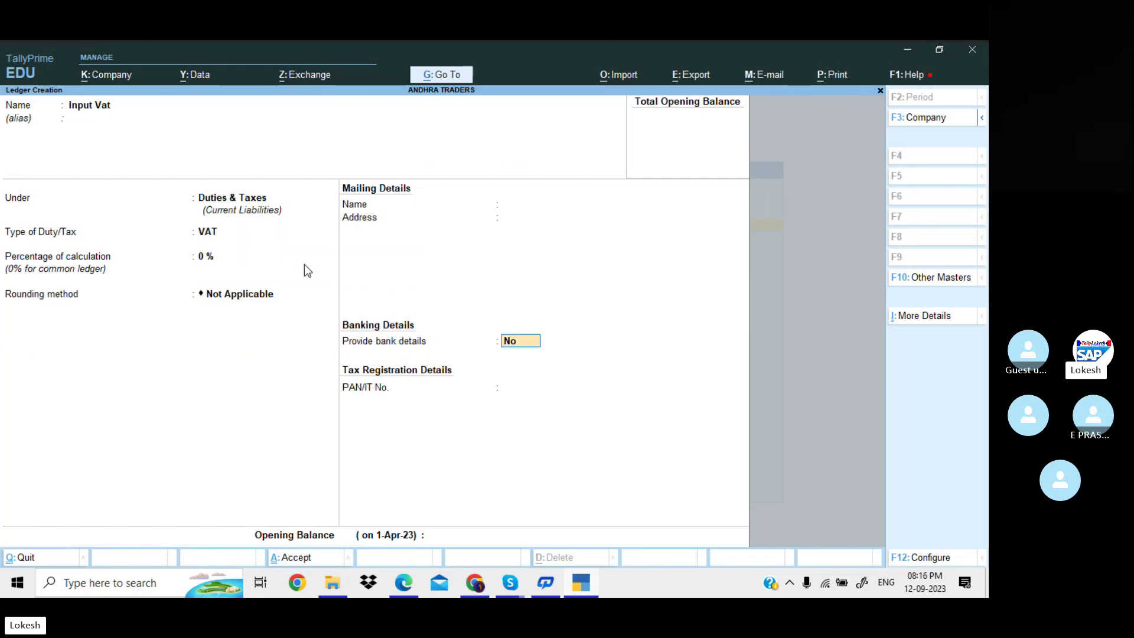
key(Return)
key(Return)
key(Return)
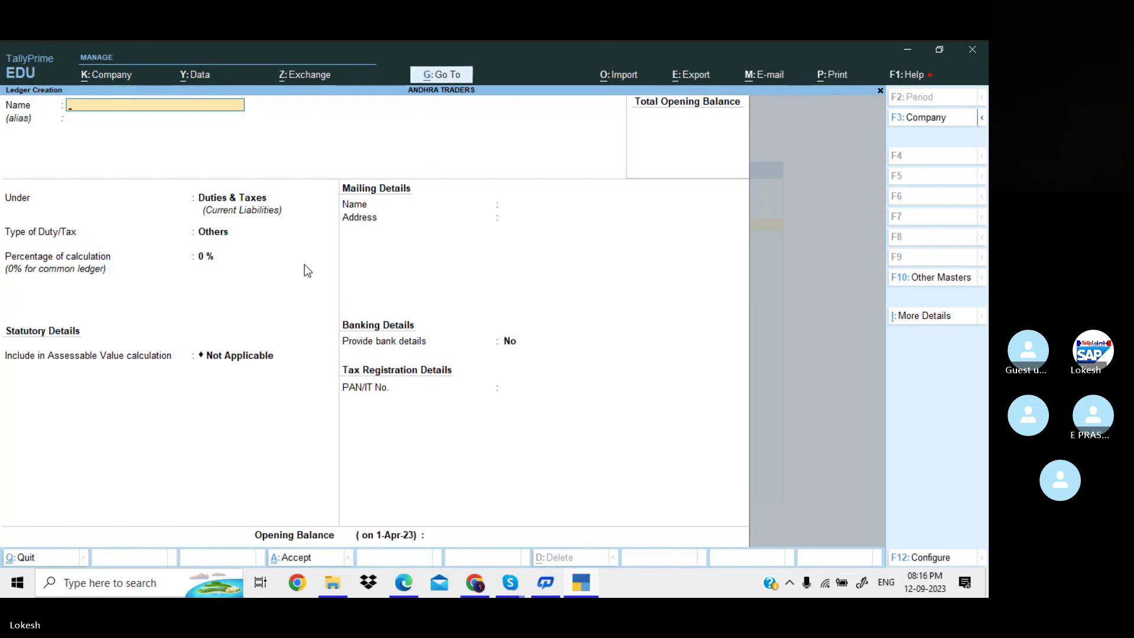
Name the new ledger Output Vat and keep it under Duties & Taxes
text(Pu)
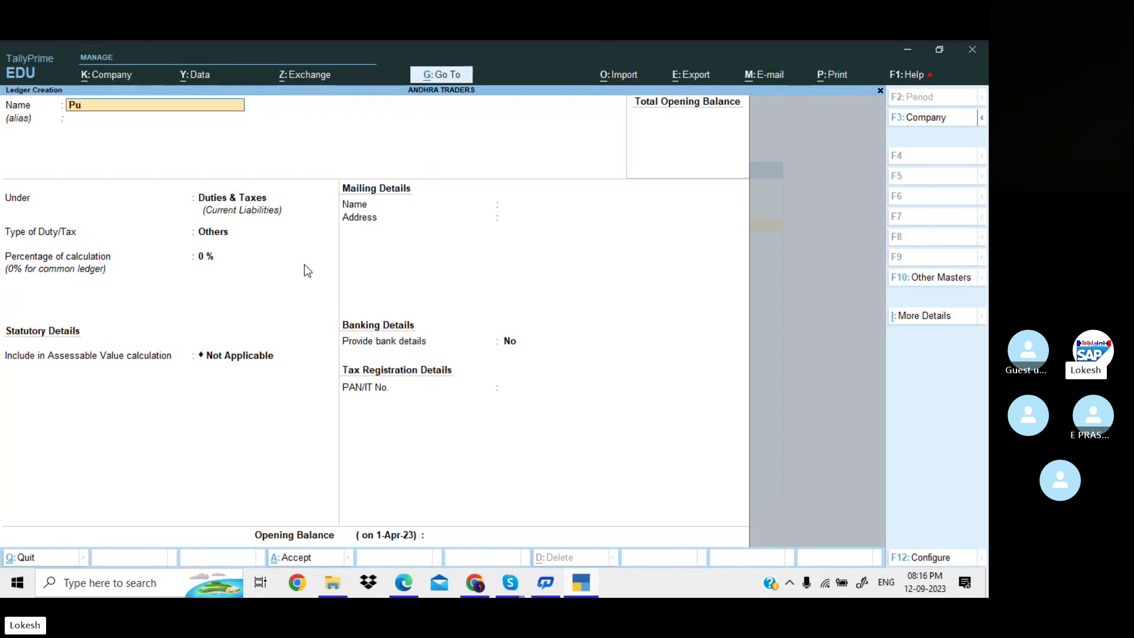
text(t)
key(BackSpace)
key(BackSpace)
key(BackSpace)
text(O)
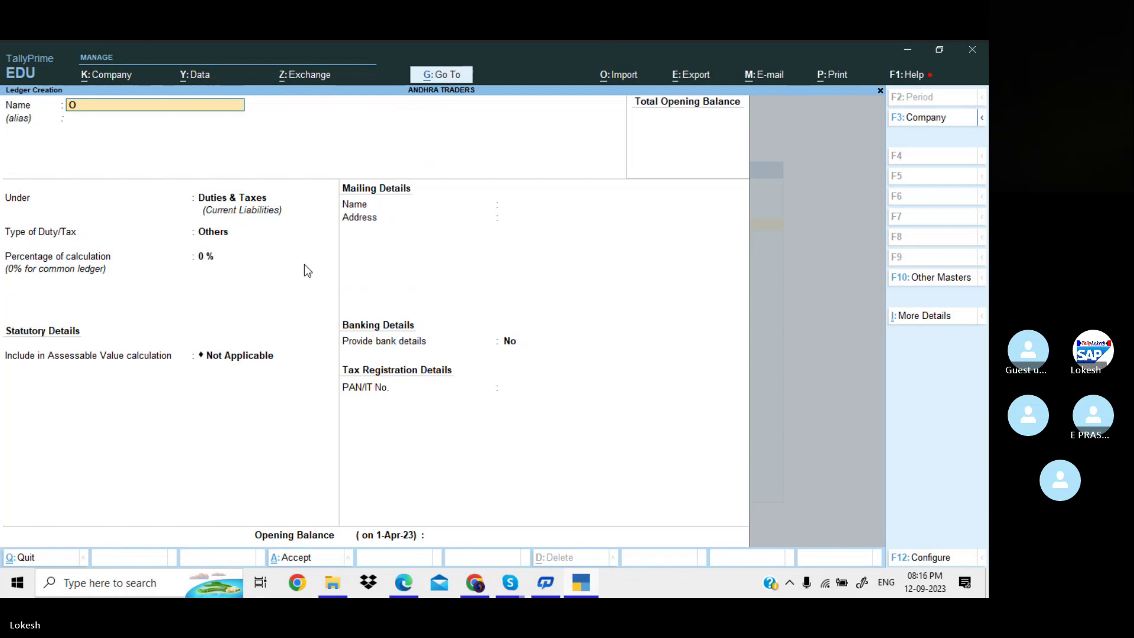
text(utput)
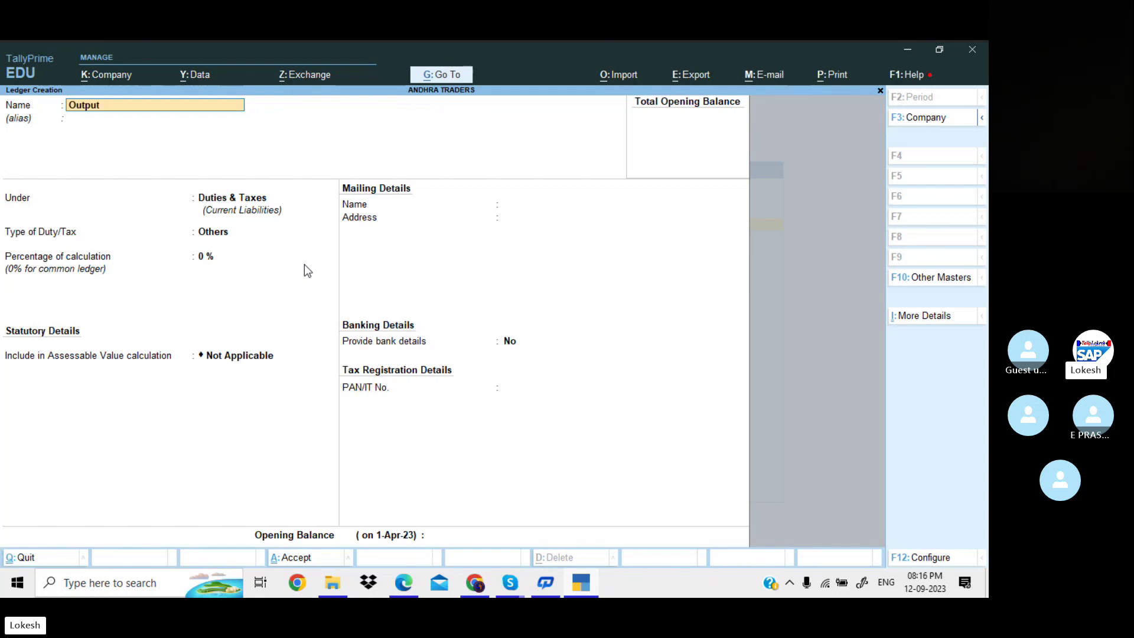
text( Vat)
key(Return)
key(Return)
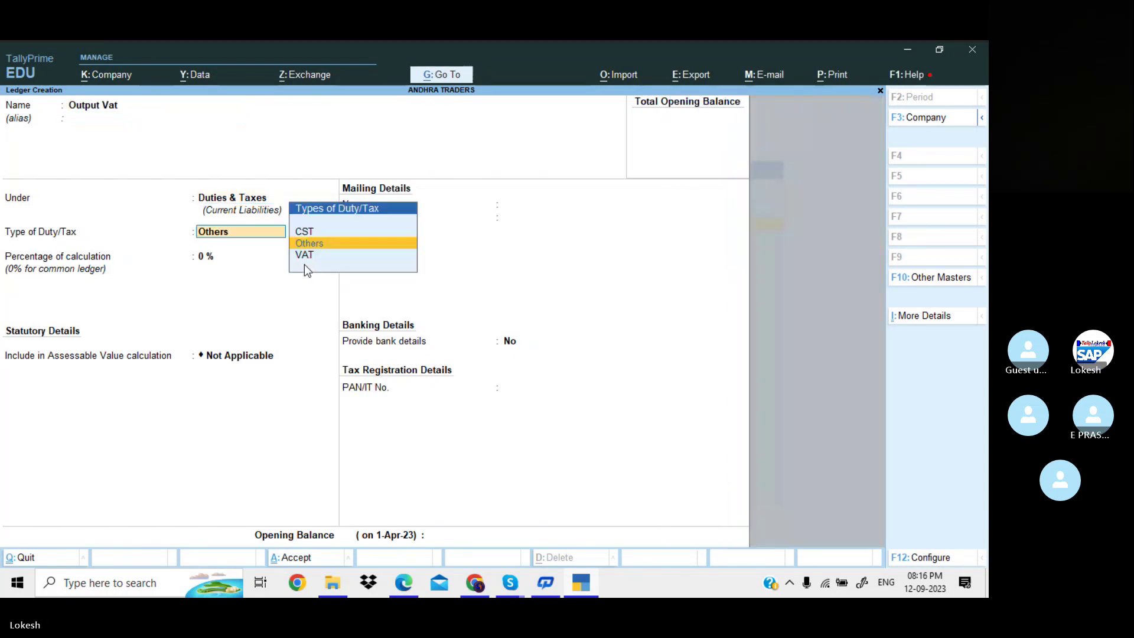
Set the Output Vat ledger's type of duty/tax to VAT, keep the remaining defaults, save it and leave ledger creation
key(Down)
key(Return)
key(Return)
key(Return)
key(Return)
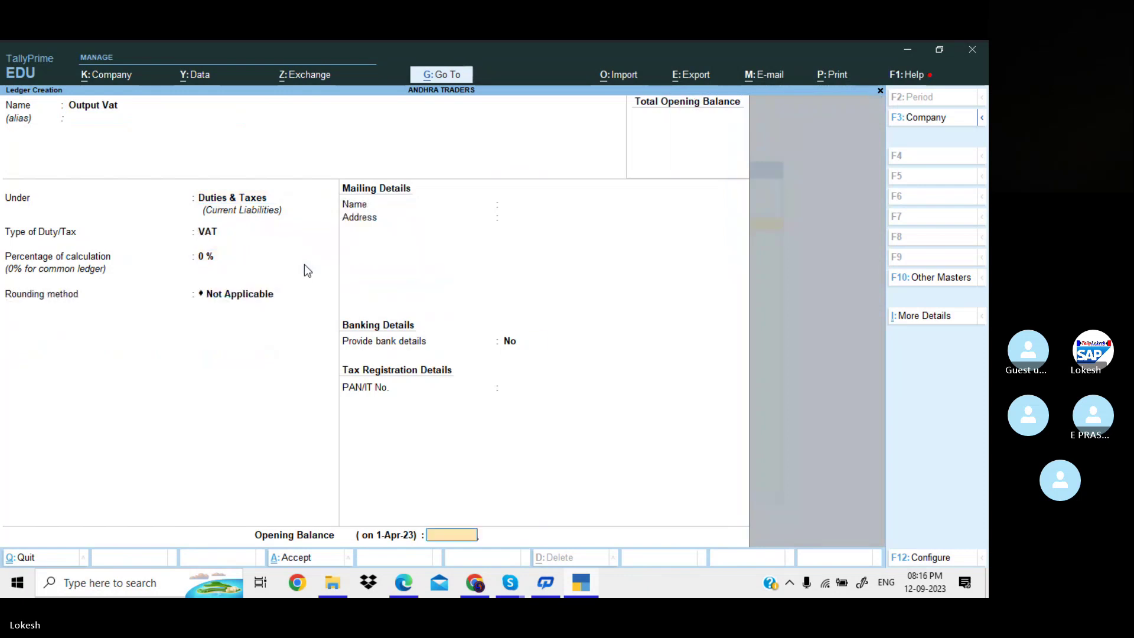
key(Escape)
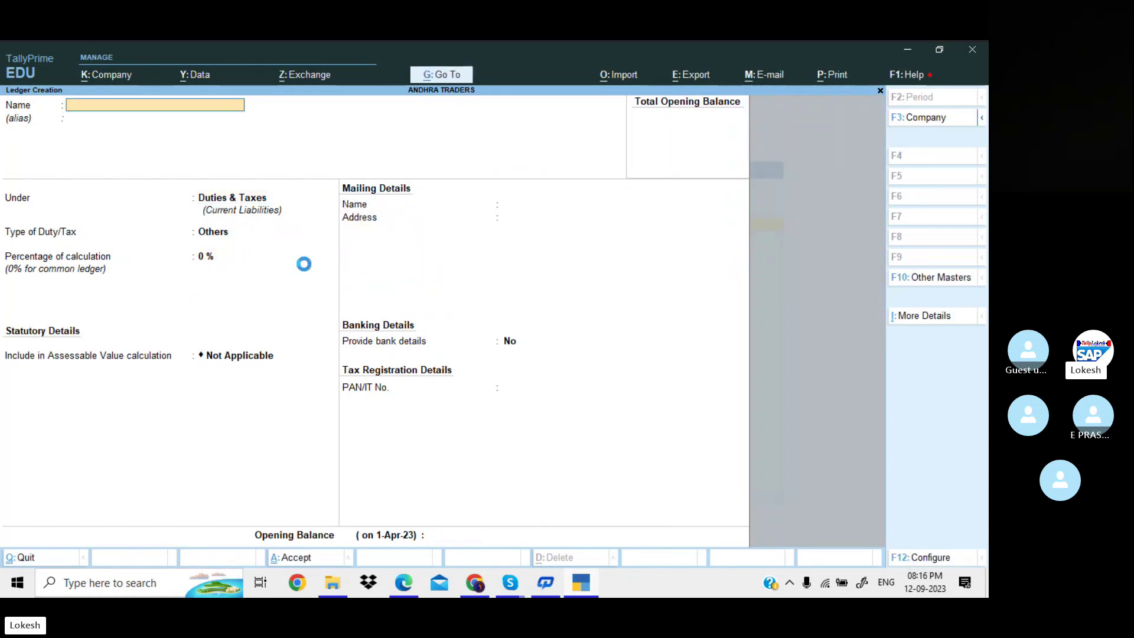
key(y)
Create a simple unit with symbol nos, formal name Numbers and the default decimal places, and leave unit creation
key(Up)
key(Up)
key(Up)
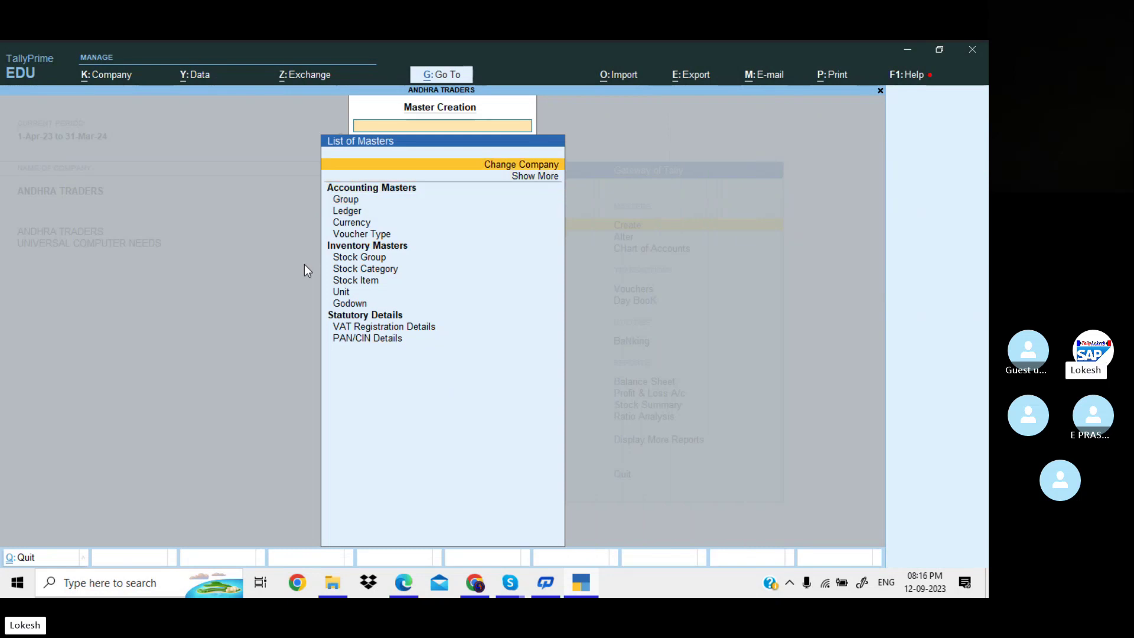
key(Down)
key(Down)
key(Down)
key(Down)
key(Down)
key(Down)
key(Down)
key(Down)
key(Down)
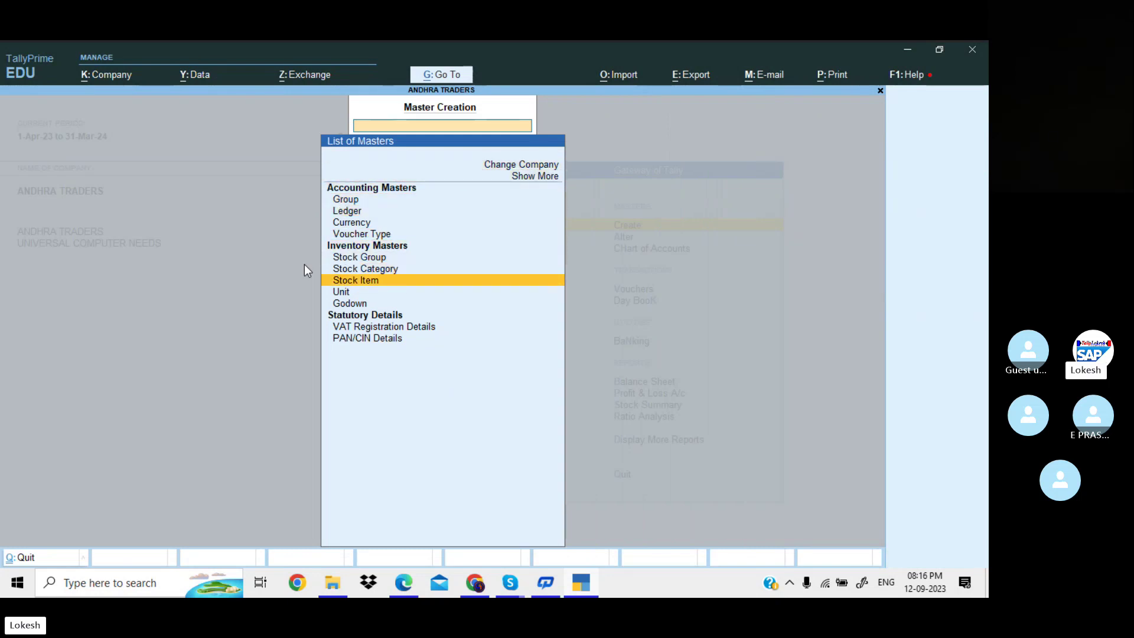
key(Return)
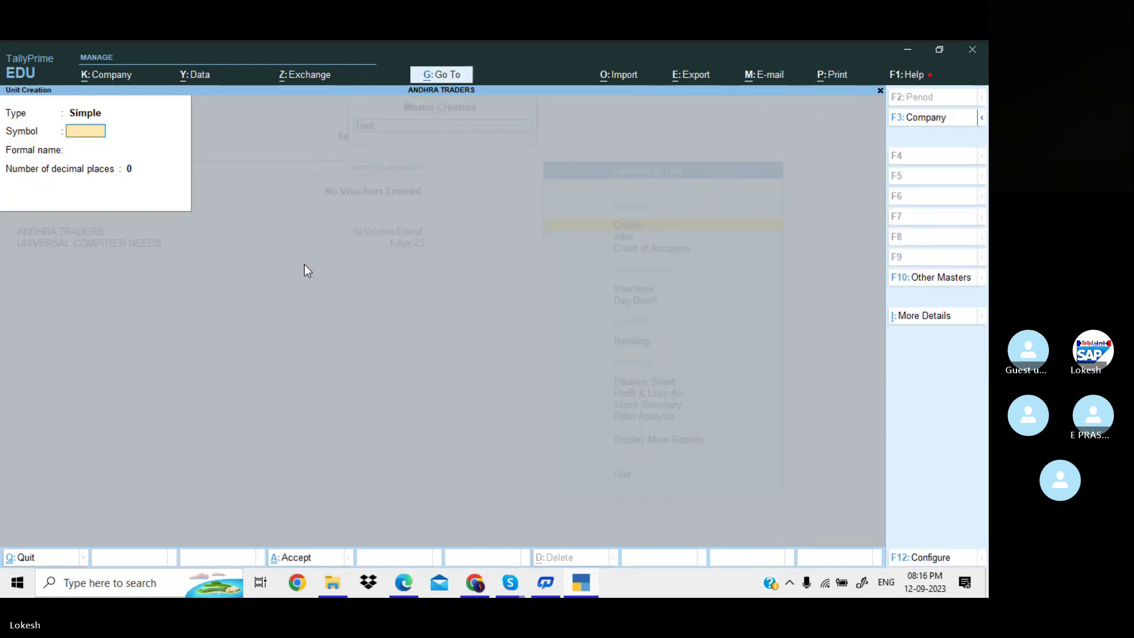
text(nos)
key(Return)
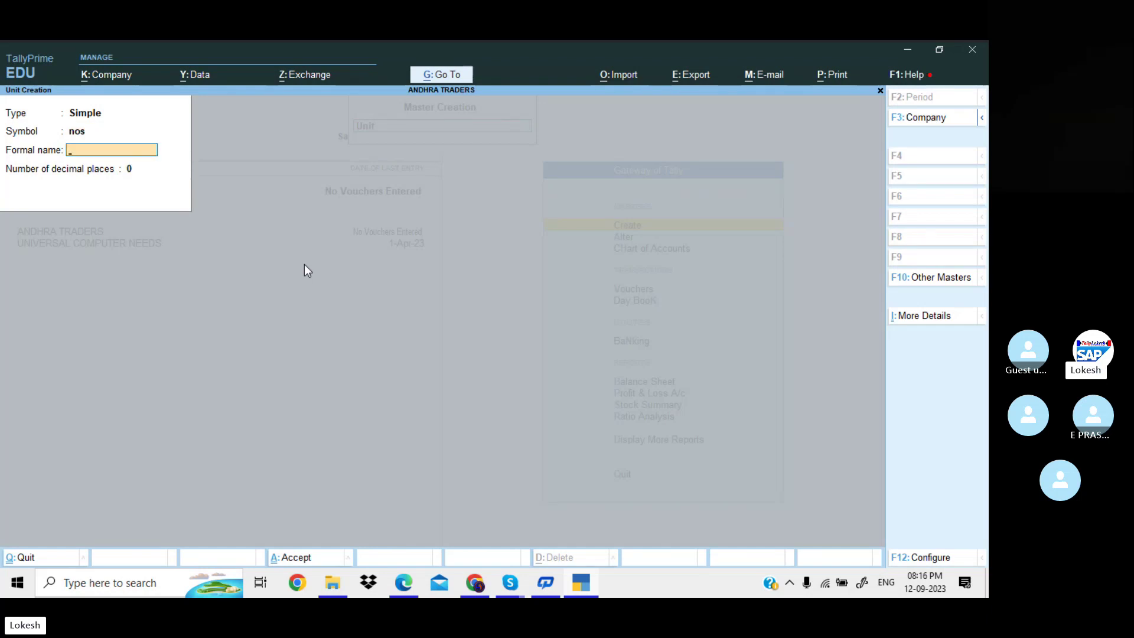
text(Numbers)
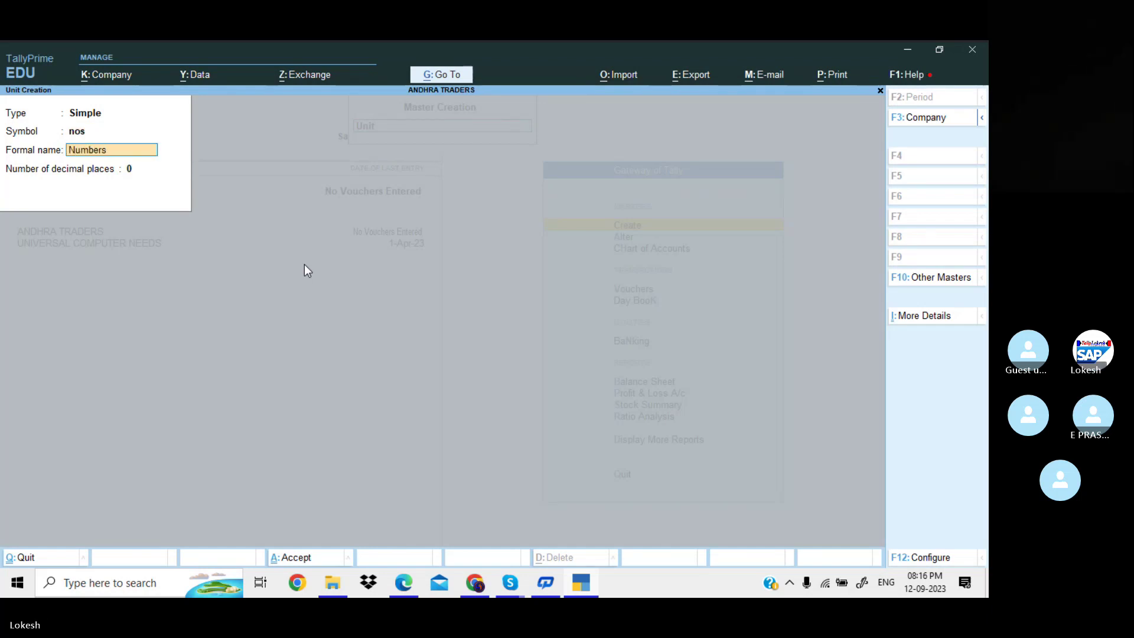
key(Return)
key(Return)
key(y)
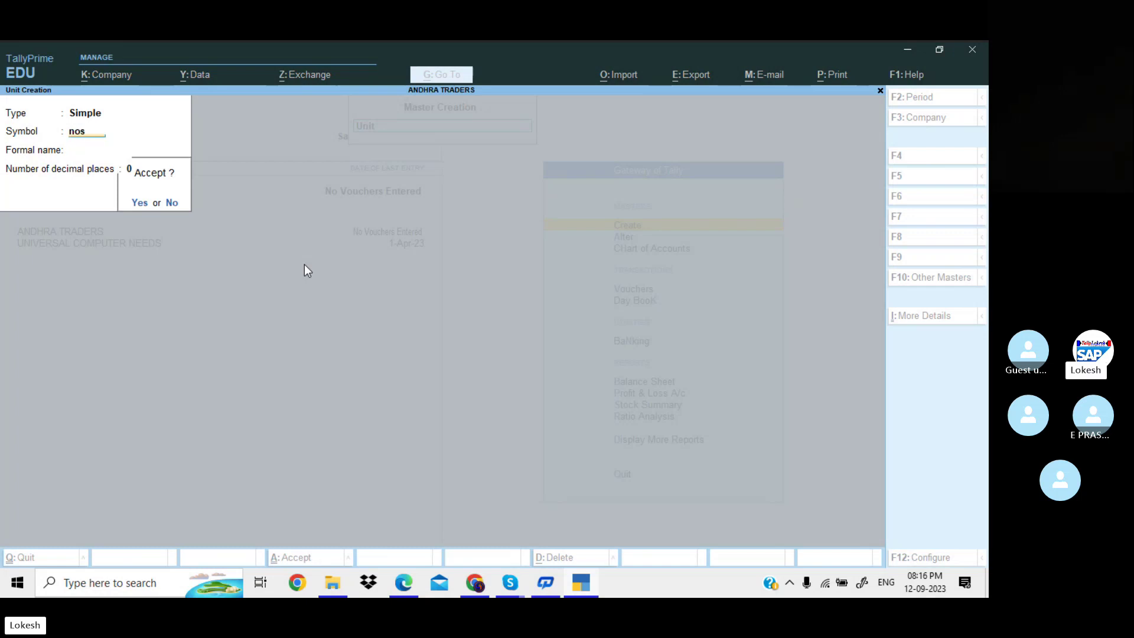
key(Escape)
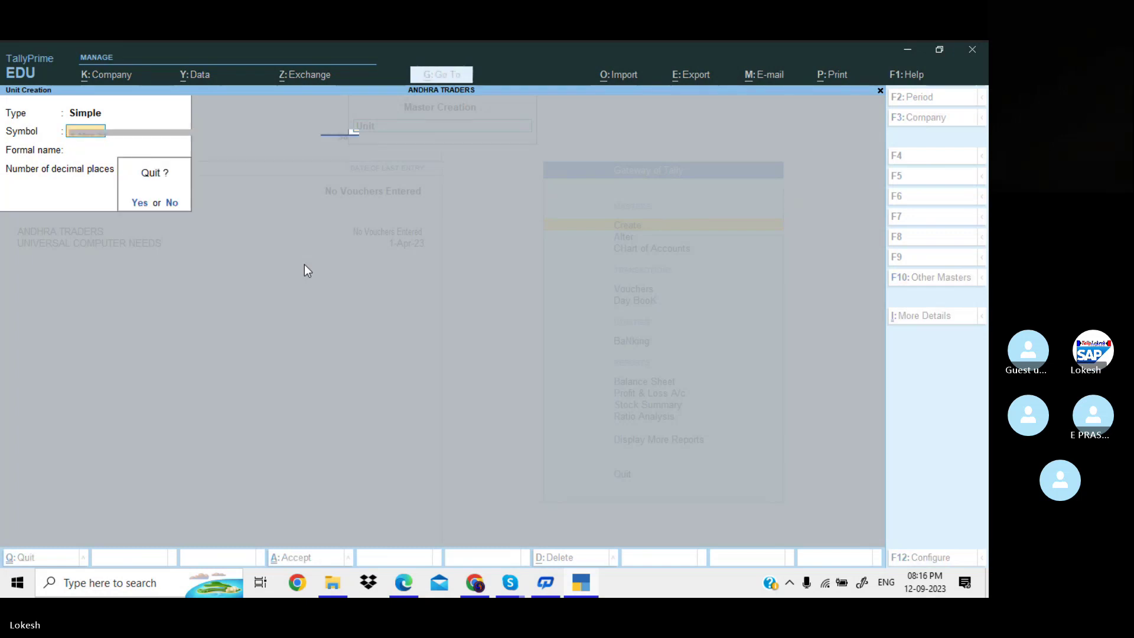
key(y)
Start a new stock item and copy Intel Computer from Problem 17 in the PDF as its name in TallyPrime
key(Return)
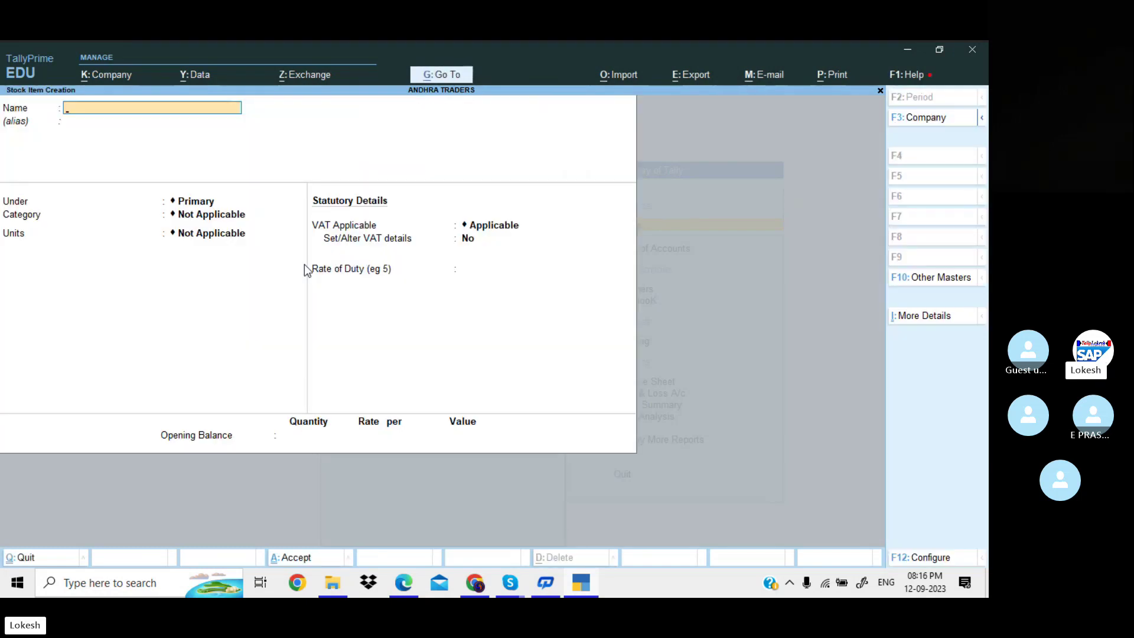
key(alt+Tab)
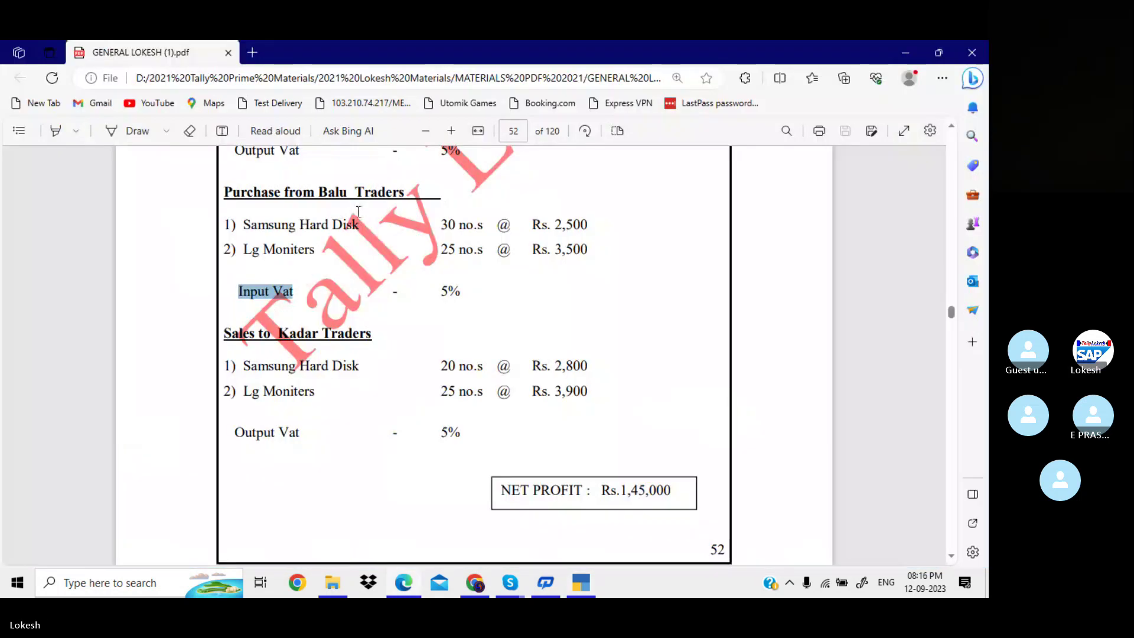
scroll(359, 212, up, 4)
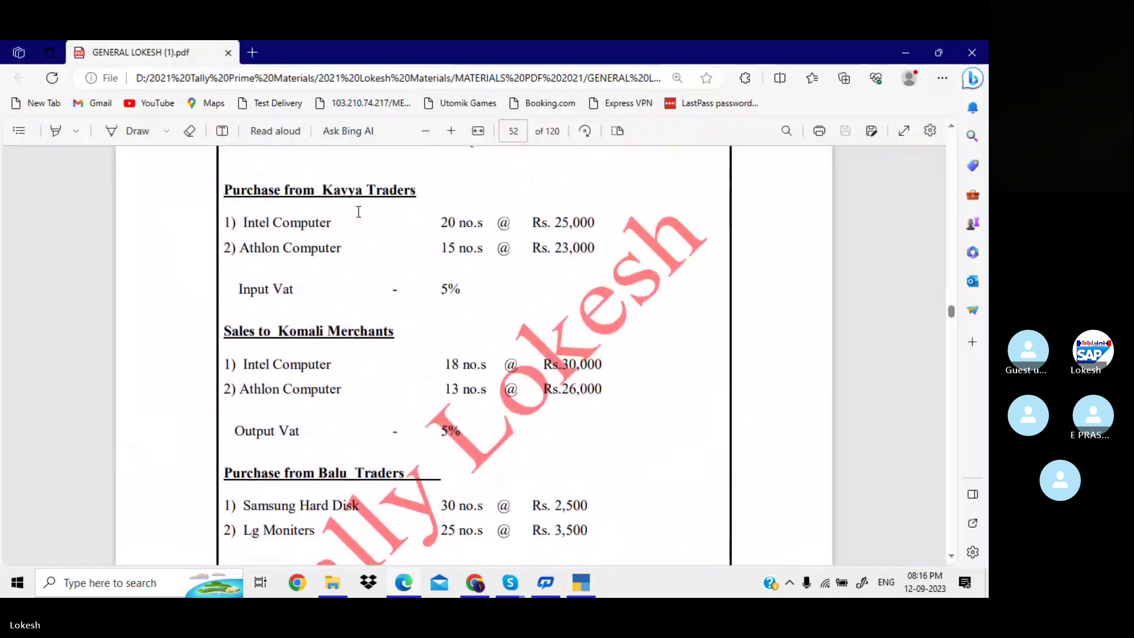
scroll(261, 207, up, 2)
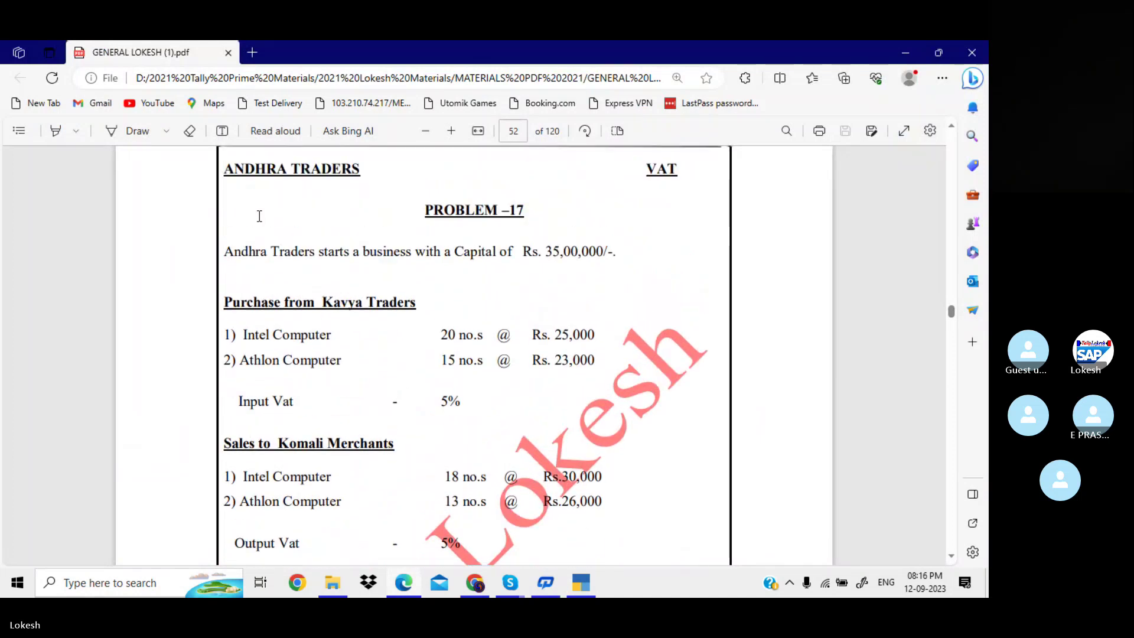
drag(243, 334, 329, 335)
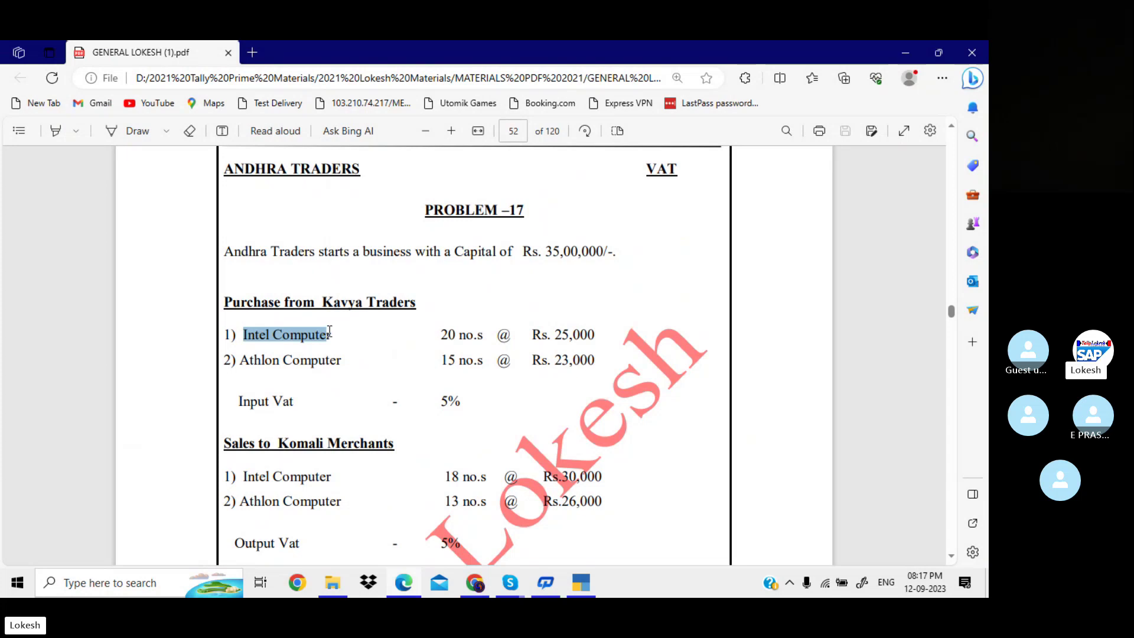
key(alt+Tab)
key(ctrl+alt+v)
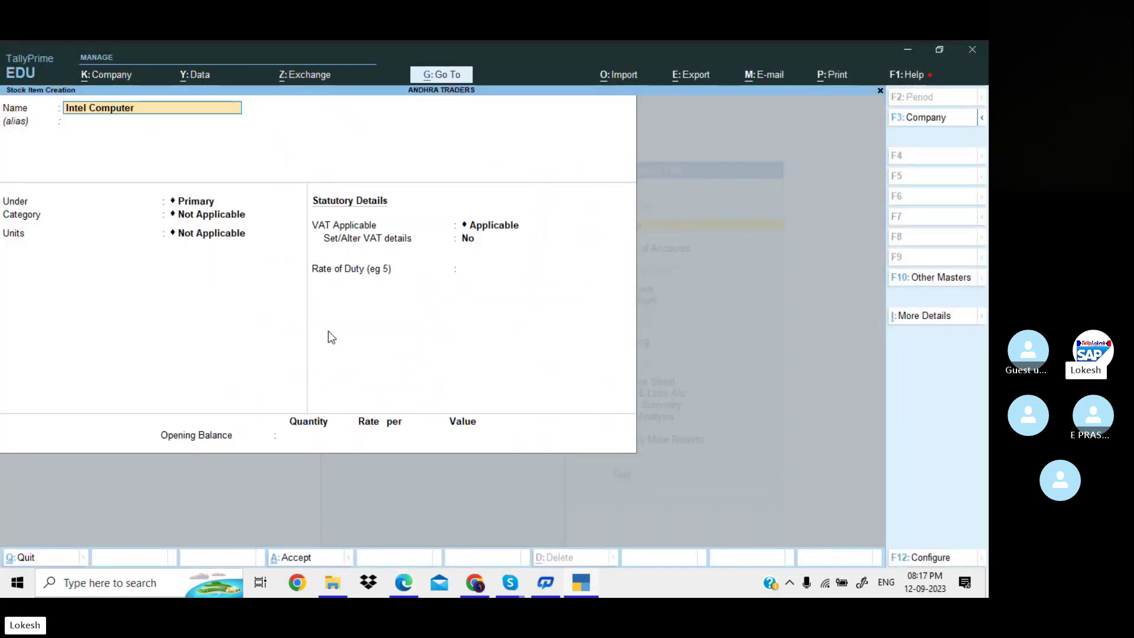
Set the Intel Computer stock item's units to nos, keep the default group, category and VAT details, and save it
key(Return)
key(Return)
key(Return)
key(Down)
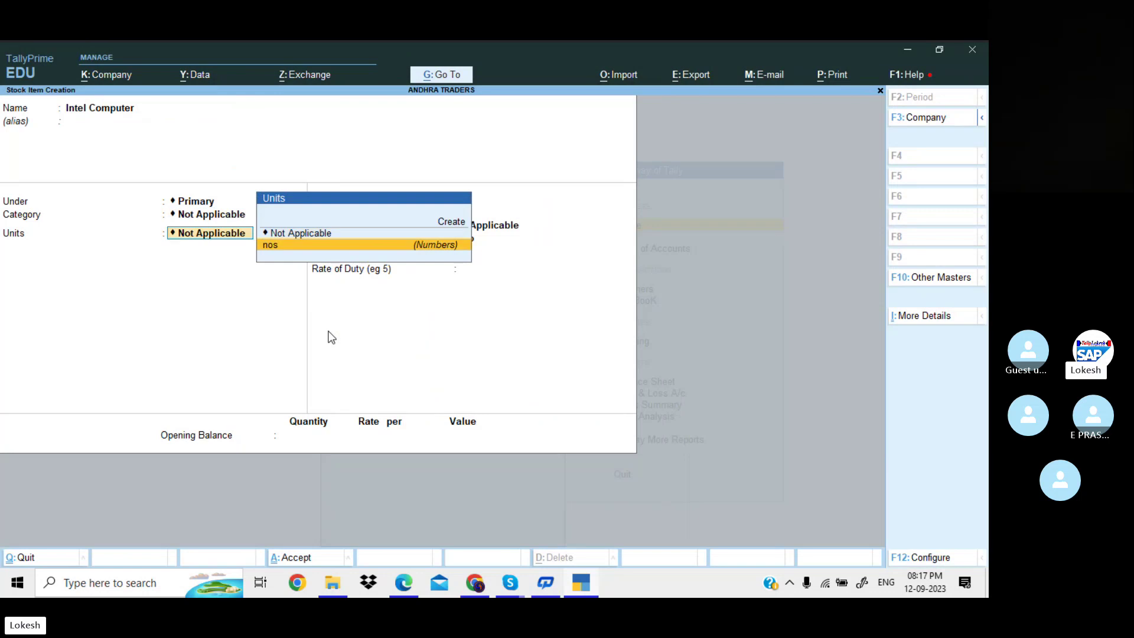
key(Return)
key(Return)
key(Return)
key(Return)
key(Return)
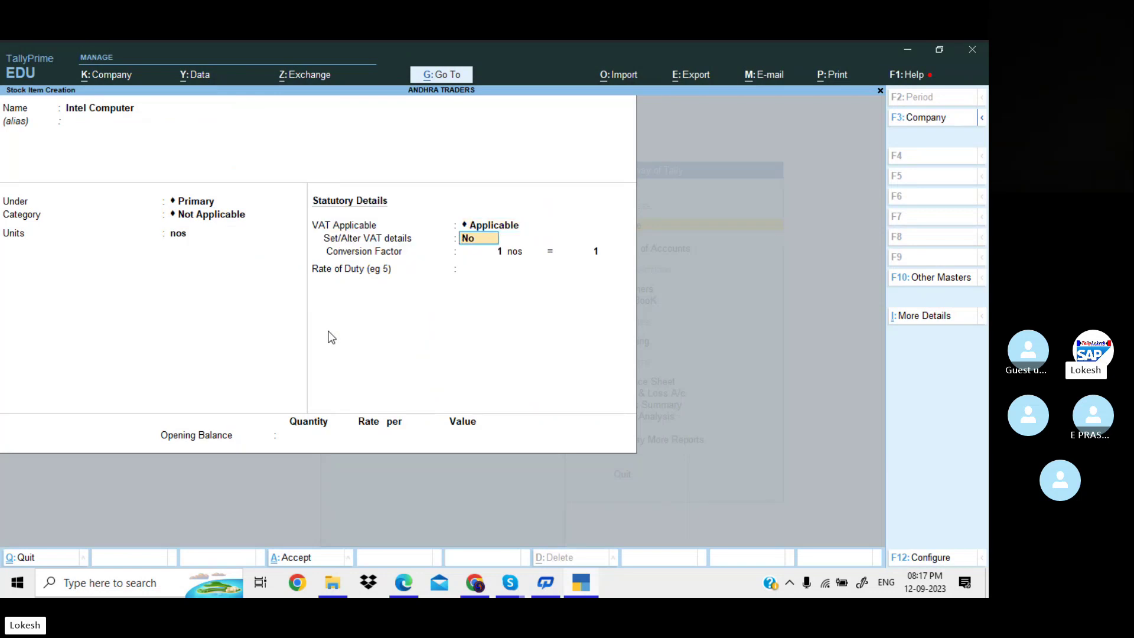
key(Return)
key(Return)
key(Return)
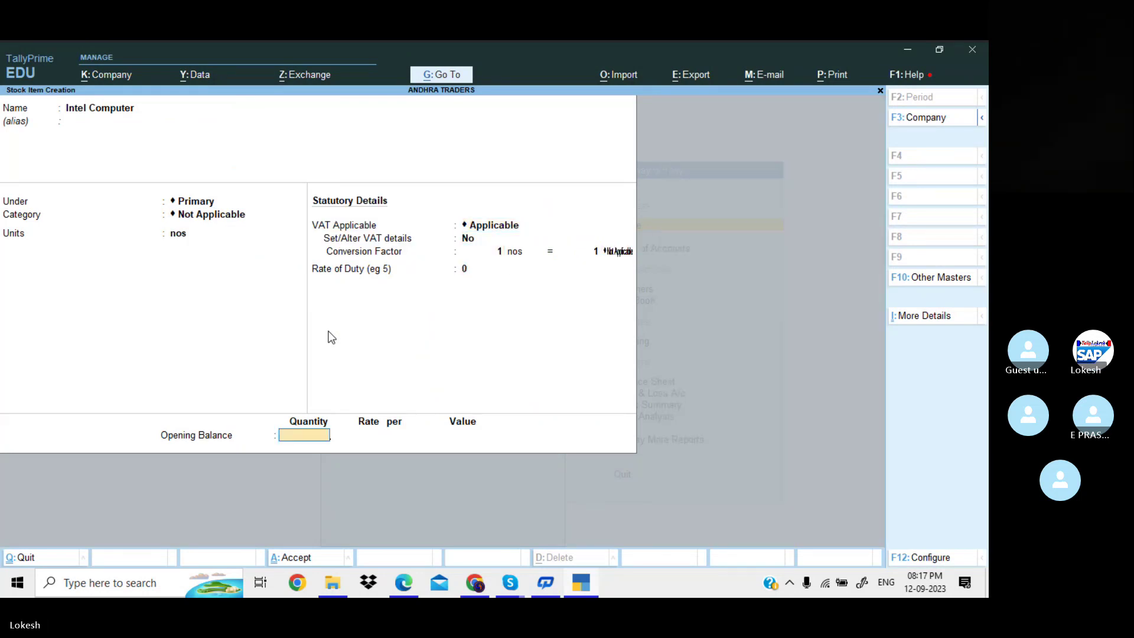
key(Return)
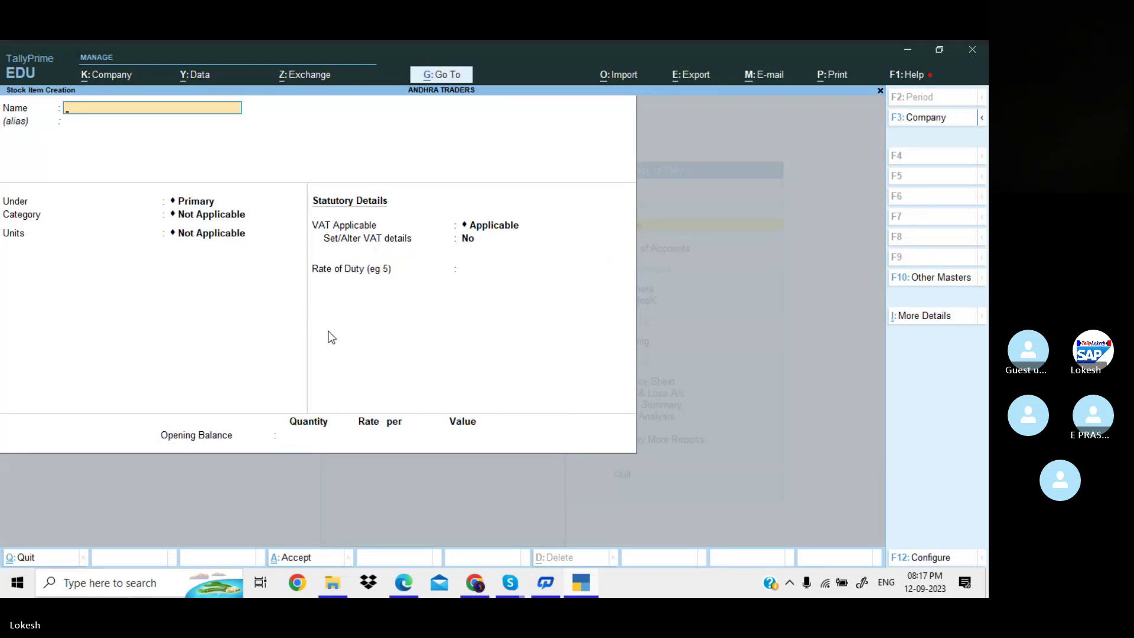
Copy Athlon Computer from the PDF as the next stock item's name in TallyPrime
key(alt+Tab)
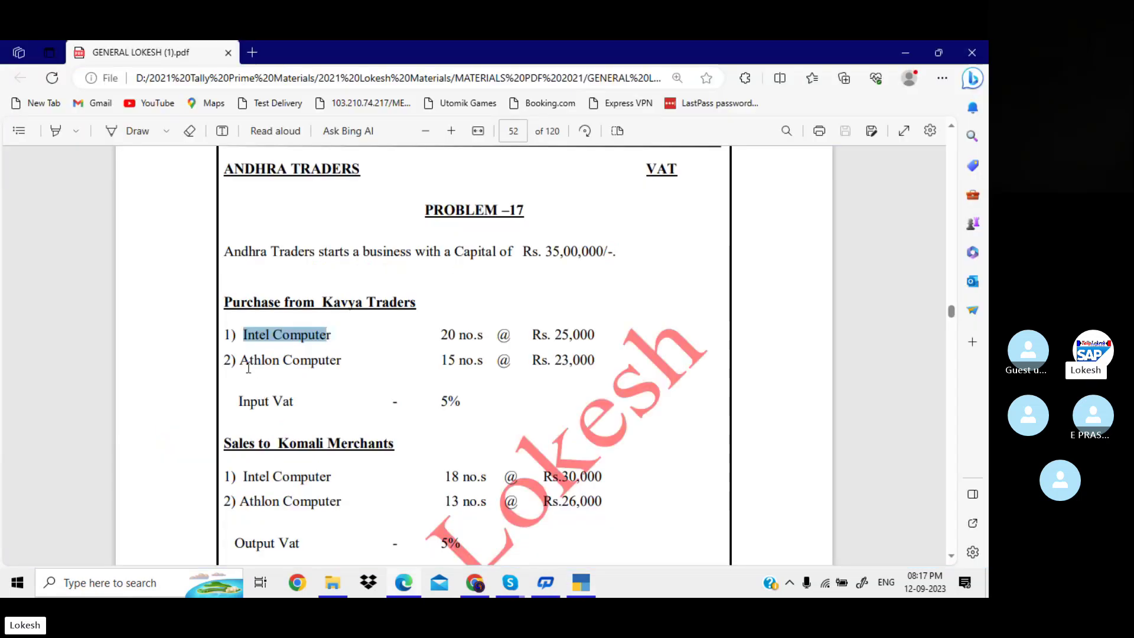
drag(240, 360, 343, 359)
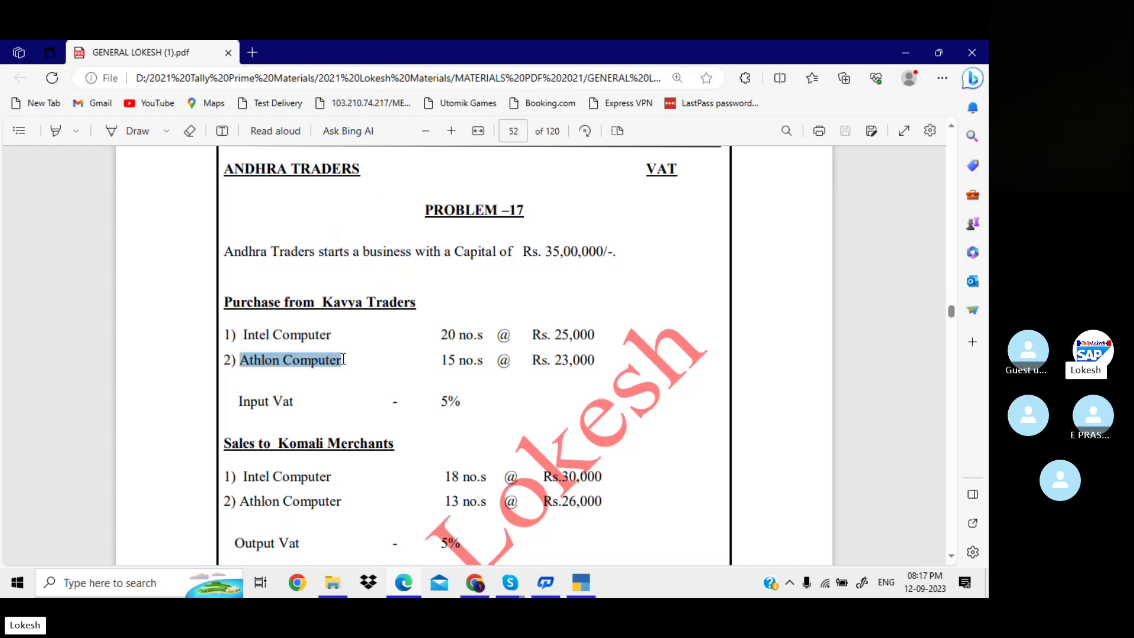
key(ctrl+c)
click(585, 584)
key(ctrl+alt+v)
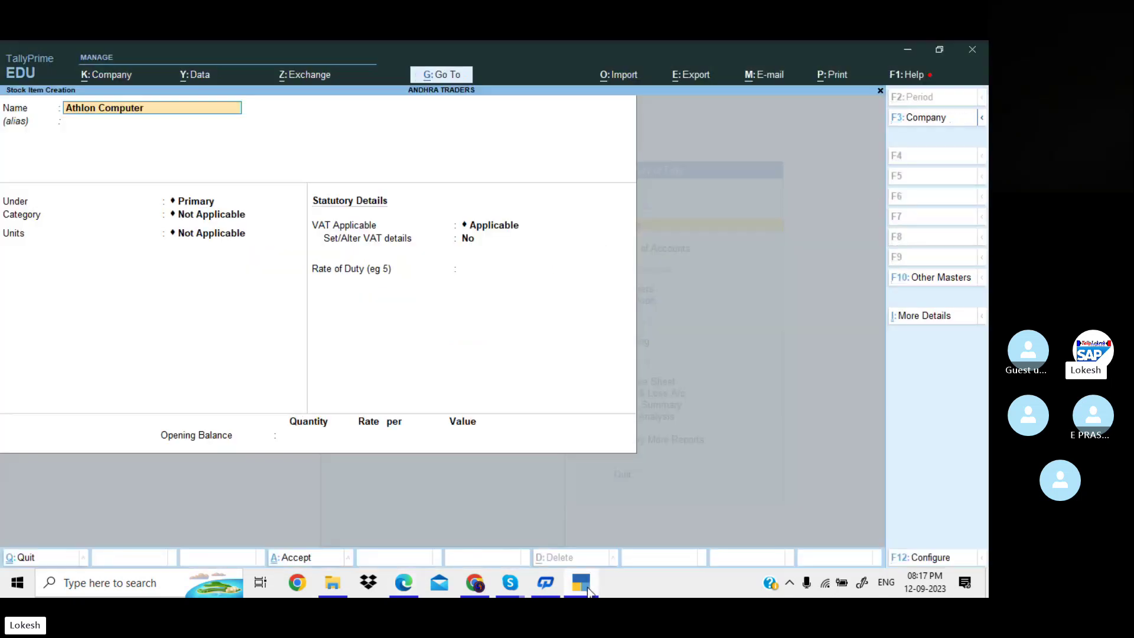
Set the Athlon Computer stock item's units to nos, keep the remaining defaults and save it
key(Return)
key(Return)
key(Return)
key(Return)
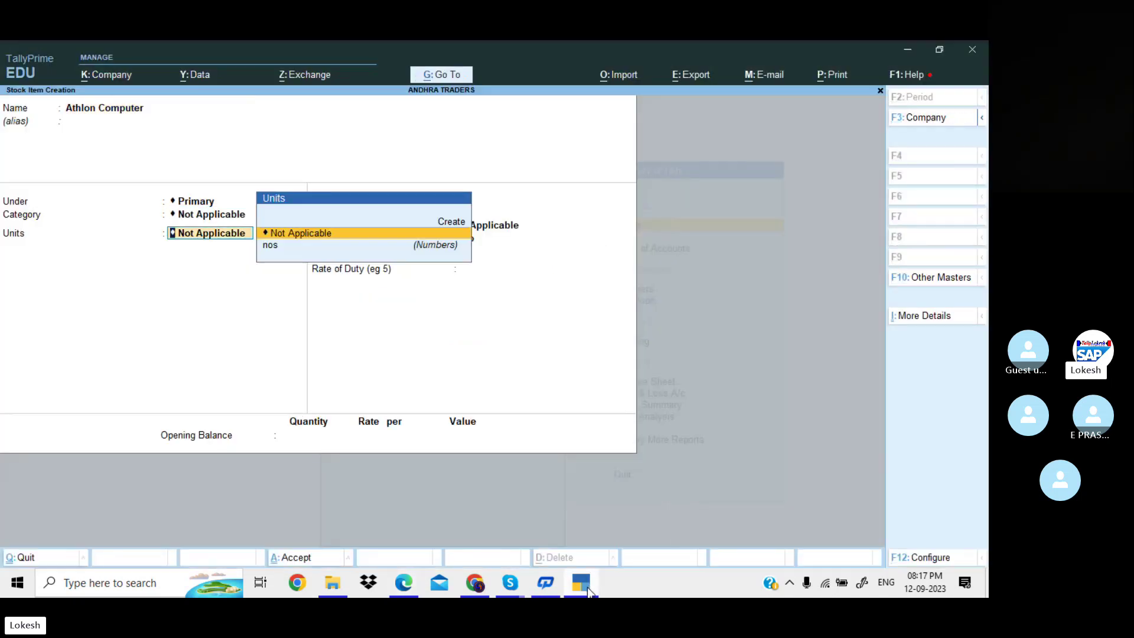
key(Down)
key(Return)
key(Return)
key(Return)
key(Return)
key(Return)
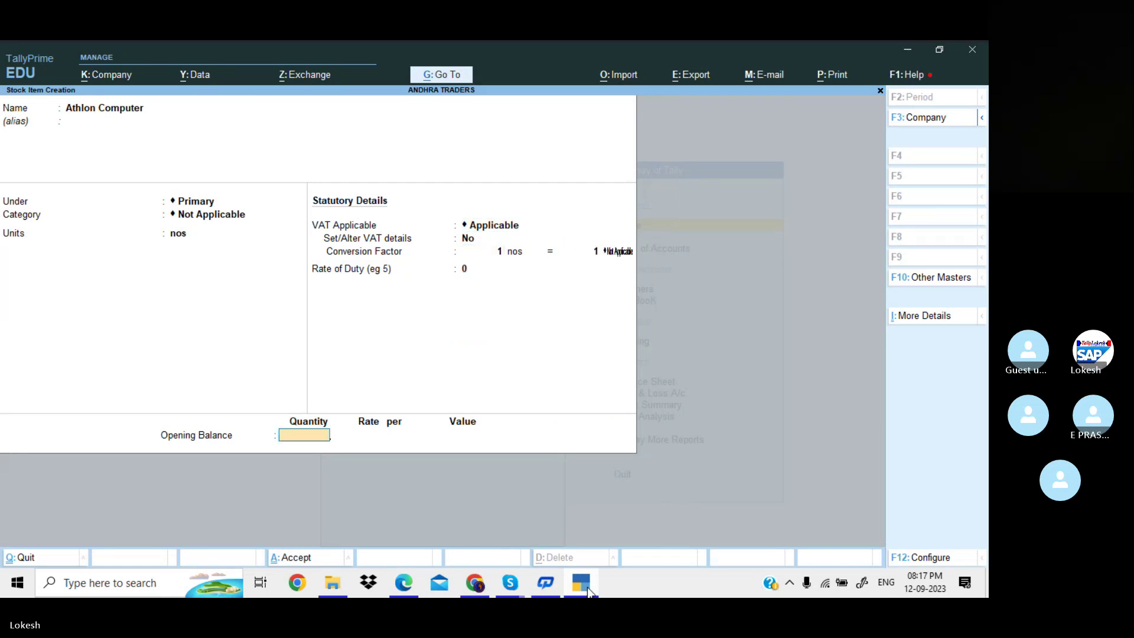
key(Return)
key(Return)
Copy Samsung Hard Disk from the Balu Traders purchase in the PDF as the next stock item's name in TallyPrime
key(alt+Tab)
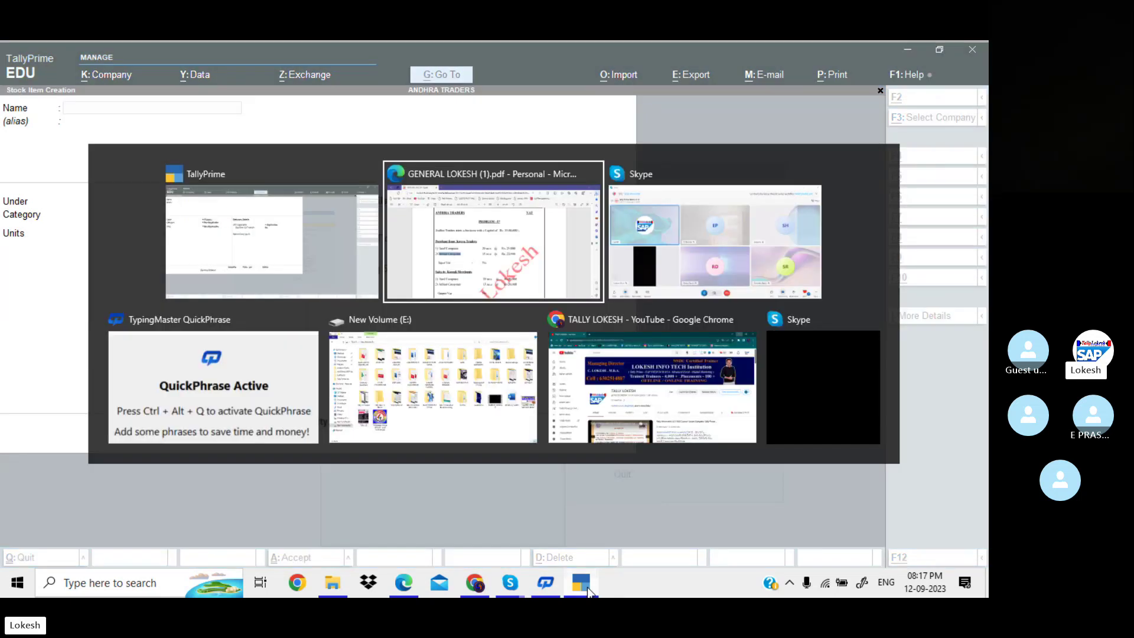
scroll(480, 502, down, 2)
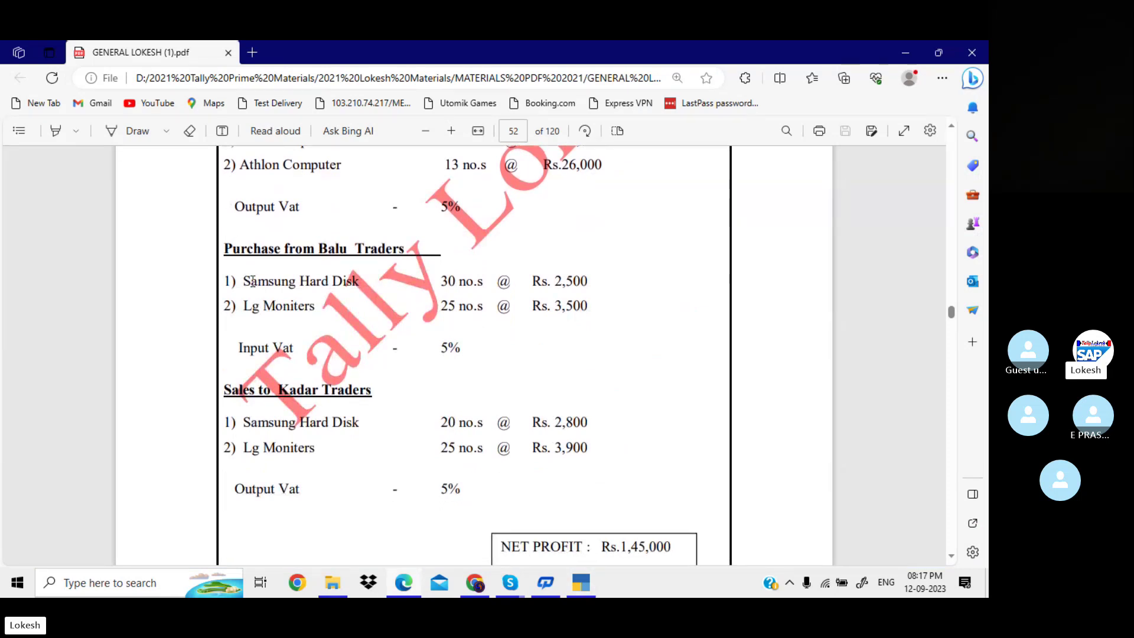
drag(243, 281, 360, 278)
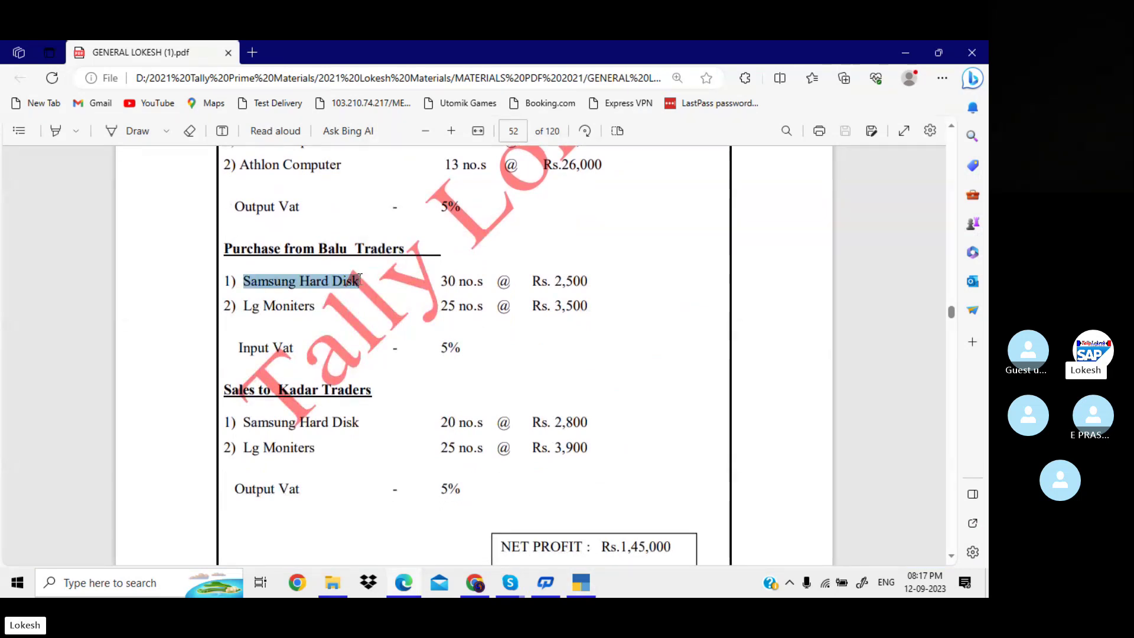
click(587, 583)
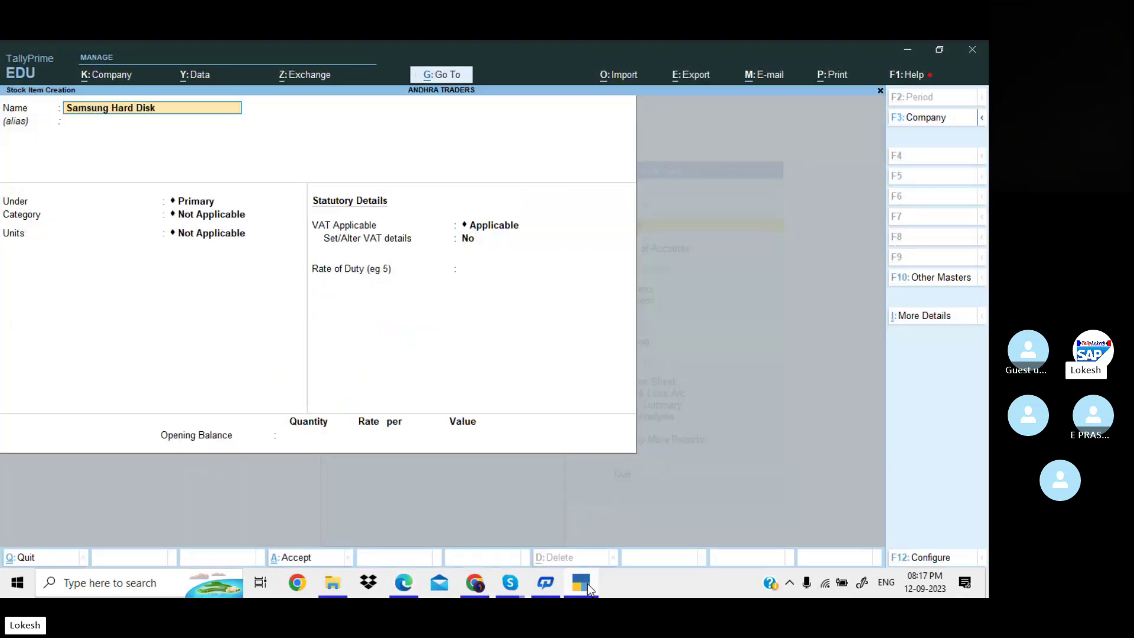
Set the Samsung Hard Disk stock item's units to nos, keep the remaining defaults and save it
key(Return)
key(Return)
key(Return)
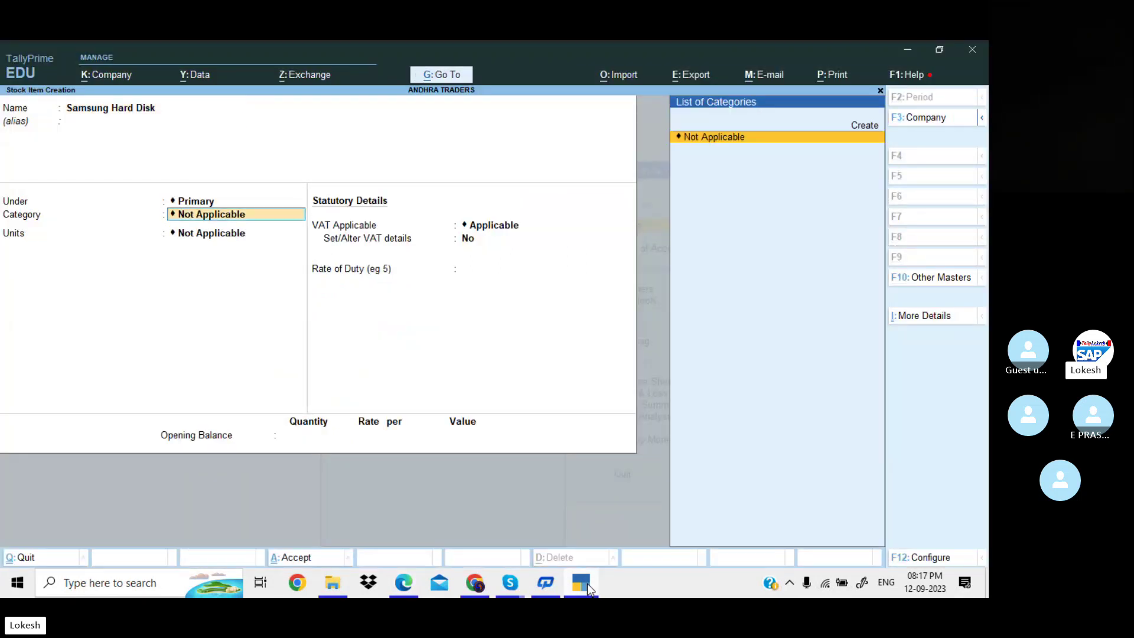
key(Return)
key(Down)
key(Return)
key(Return)
key(Return)
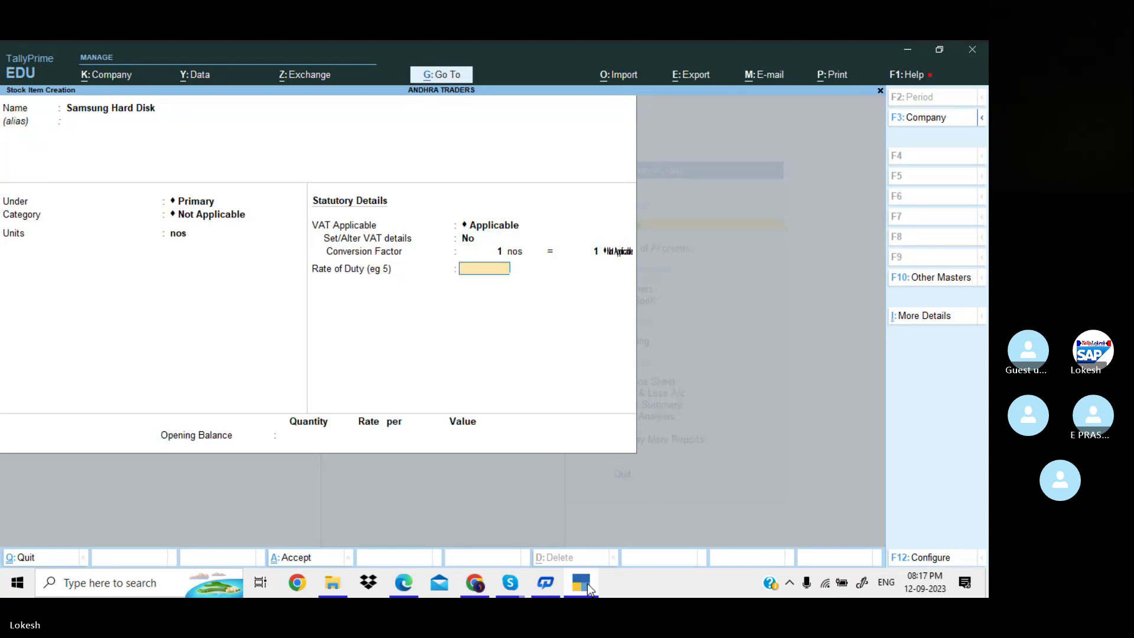
key(Return)
key(Return)
key(Return)
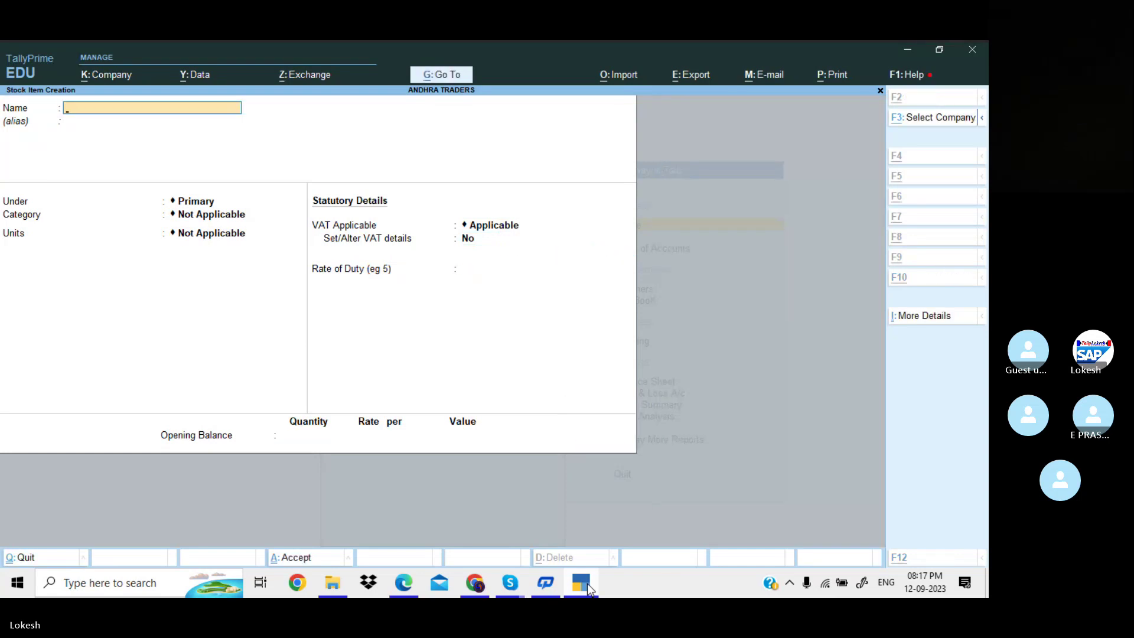
Copy Lg Moniters from the Balu Traders purchase in the PDF as the next stock item's name in TallyPrime
click(584, 585)
click(244, 303)
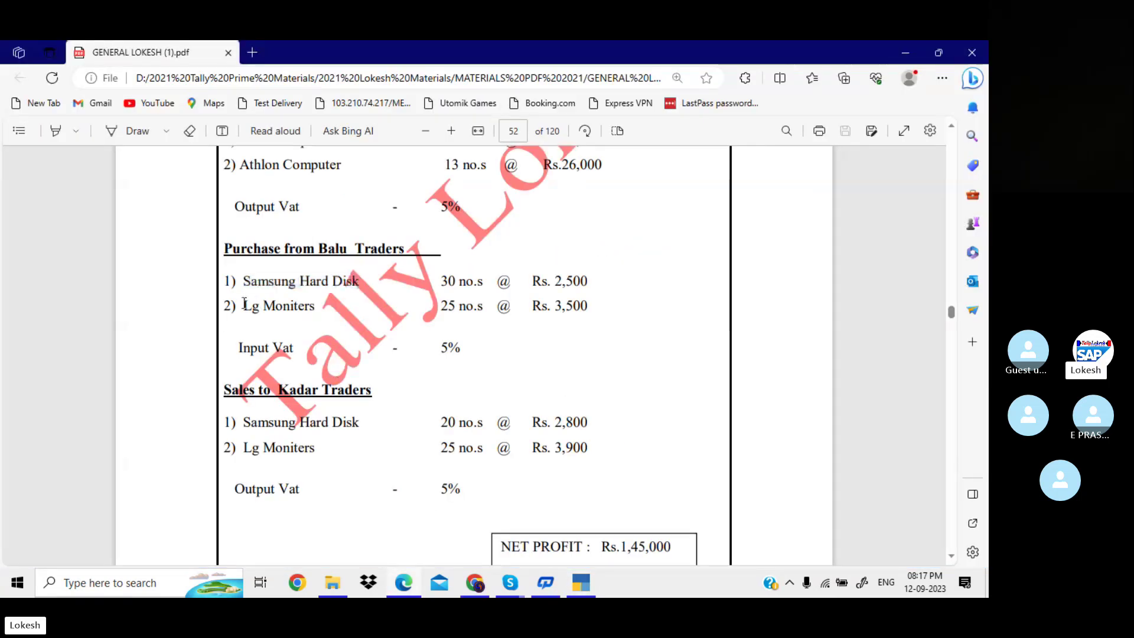
drag(245, 303, 319, 308)
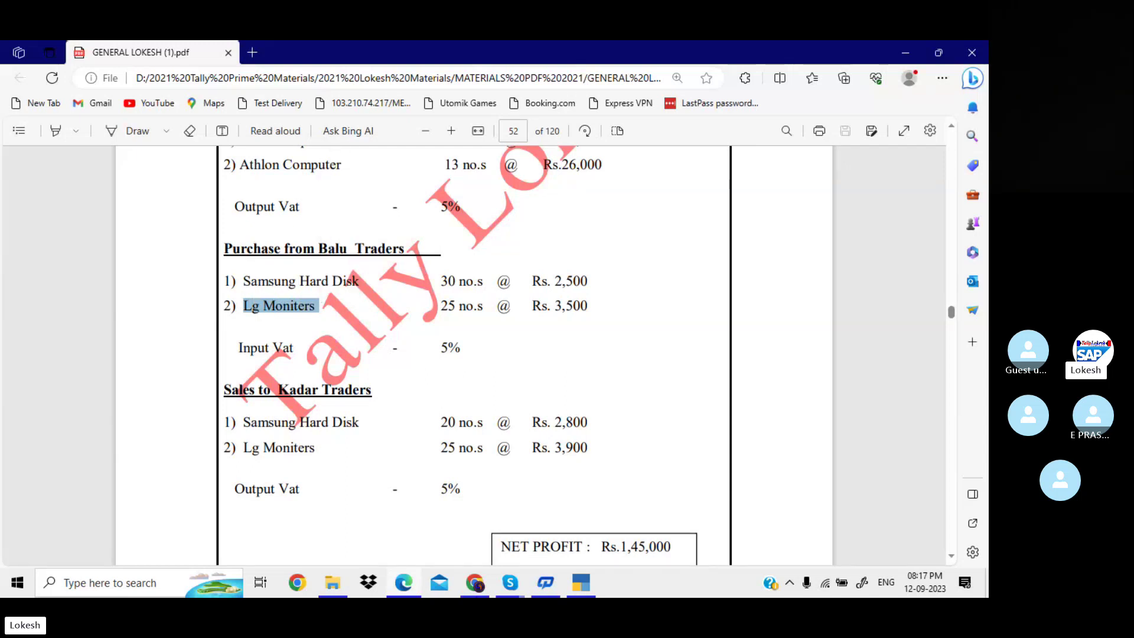
click(581, 584)
key(ctrl+v)
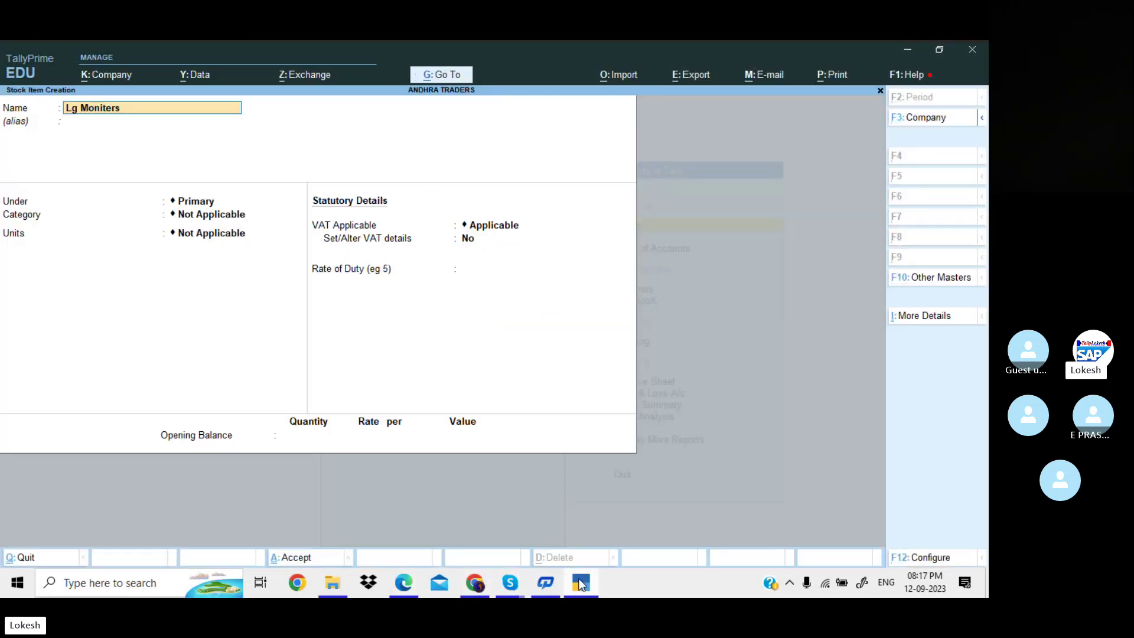
Set the Lg Moniters stock item's units to nos, keep the remaining defaults and save it
key(Return)
key(Return)
key(Return)
key(Return)
key(Down)
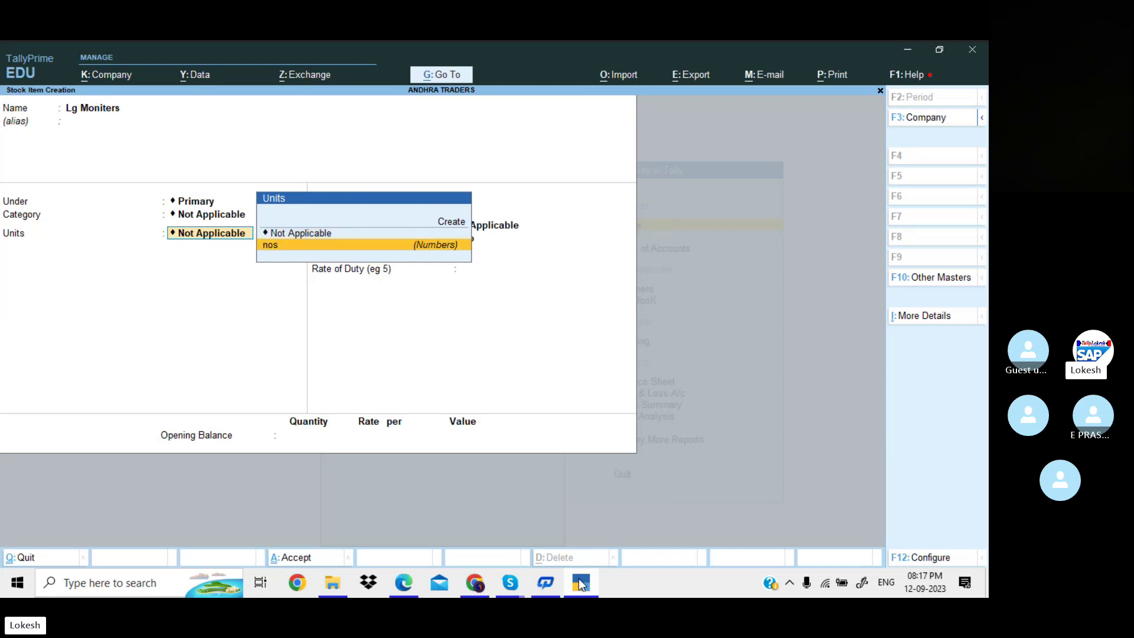
key(Return)
key(Return)
key(Return)
key(Return)
key(Return)
key(Return)
key(Return)
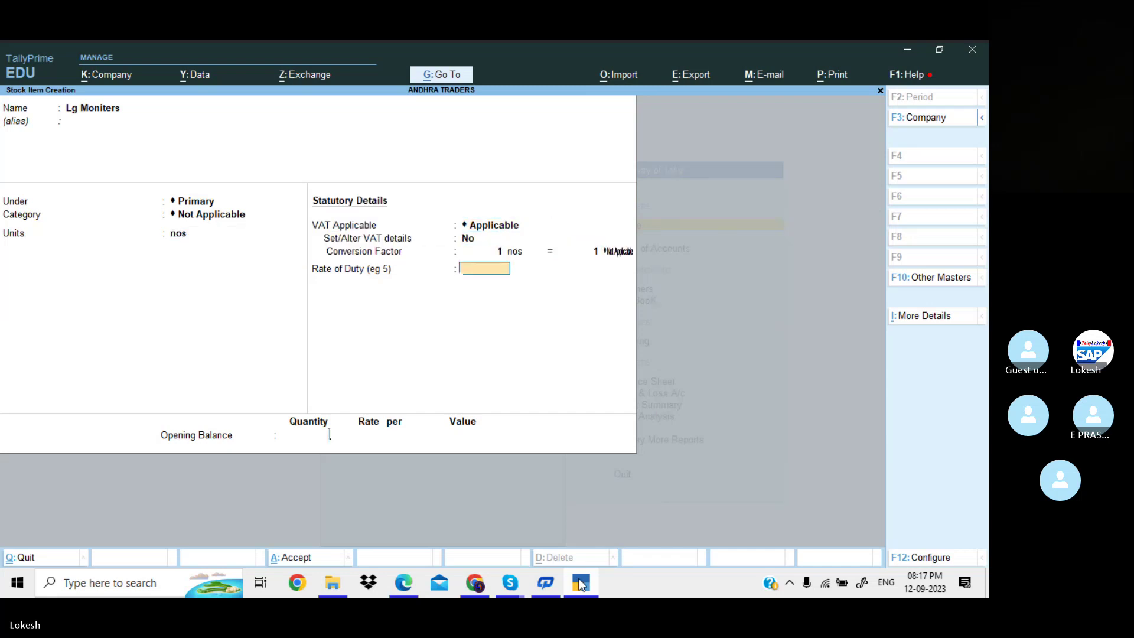
key(Return)
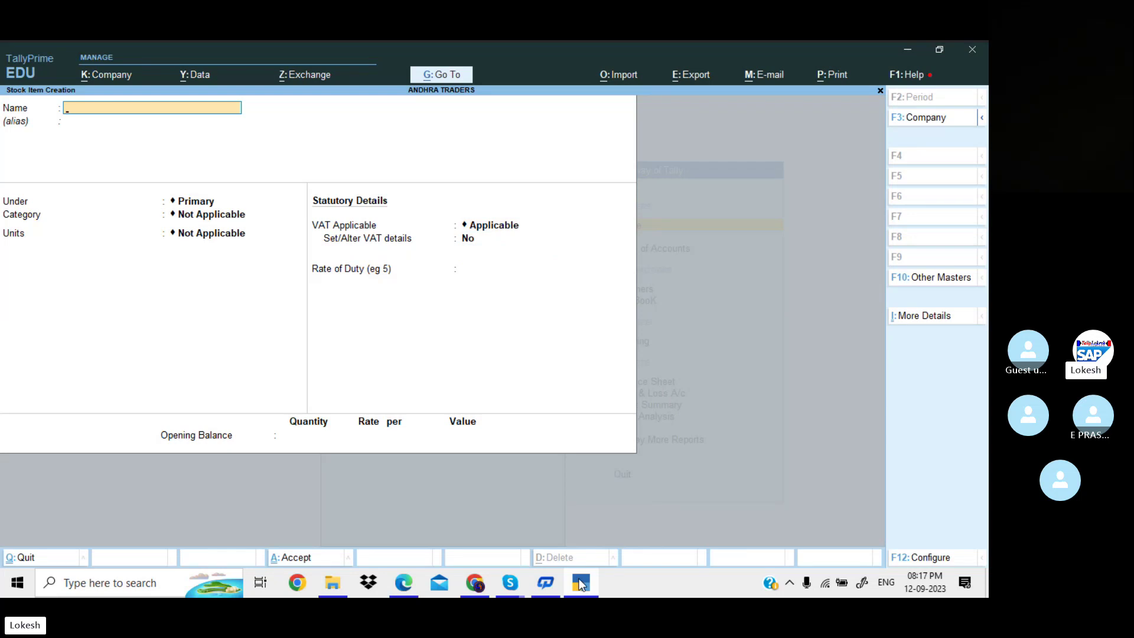
Leave master creation and start a new receipt voucher
key(Escape)
key(Return)
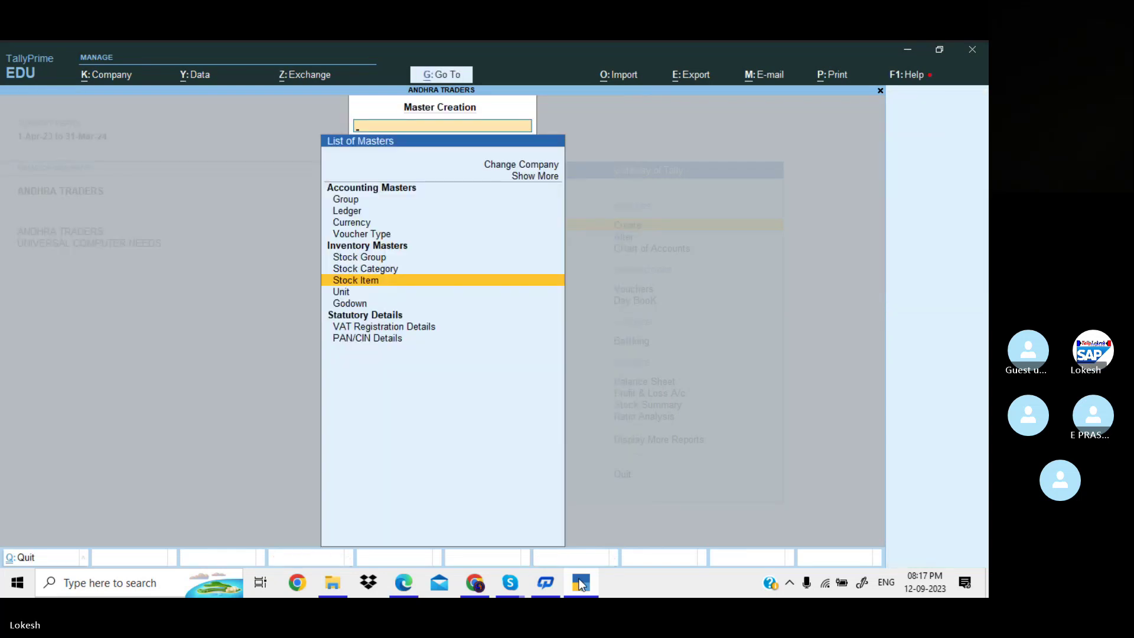
key(Escape)
key(Down)
key(Down)
key(Down)
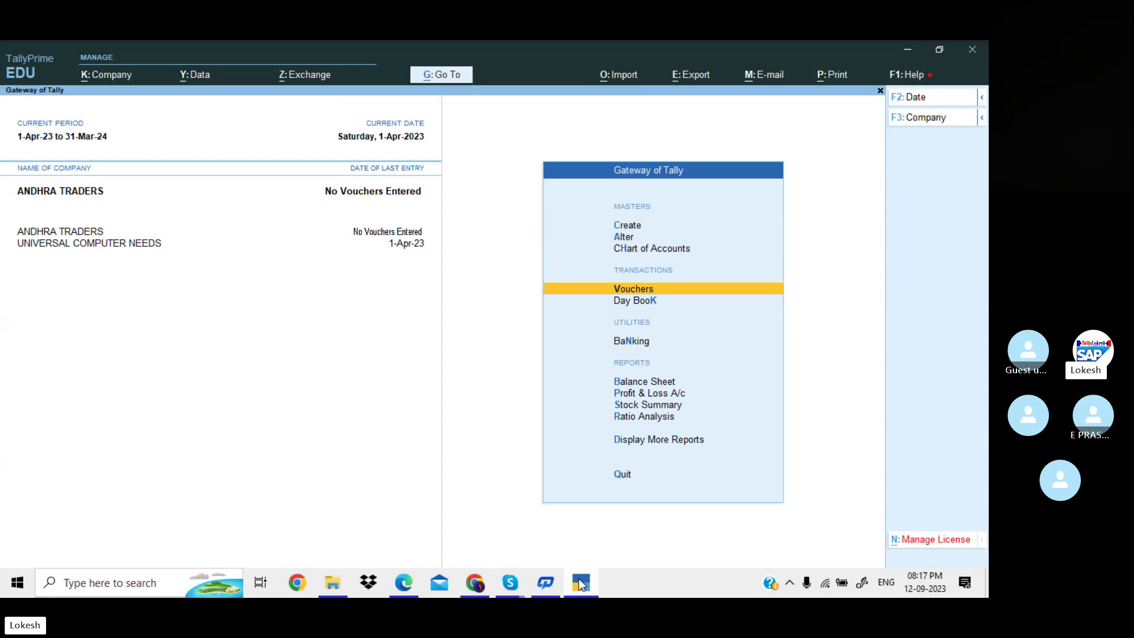
key(Return)
click(938, 197)
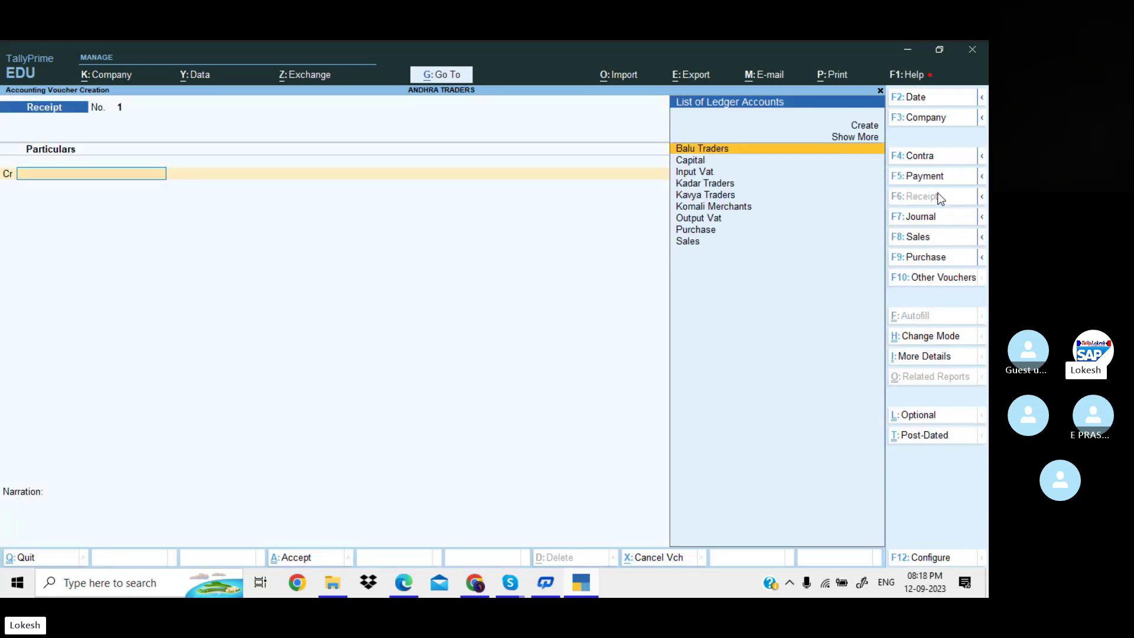
Credit the Capital ledger with the starting capital of 35,00,000 given in the PDF
key(Down)
key(Return)
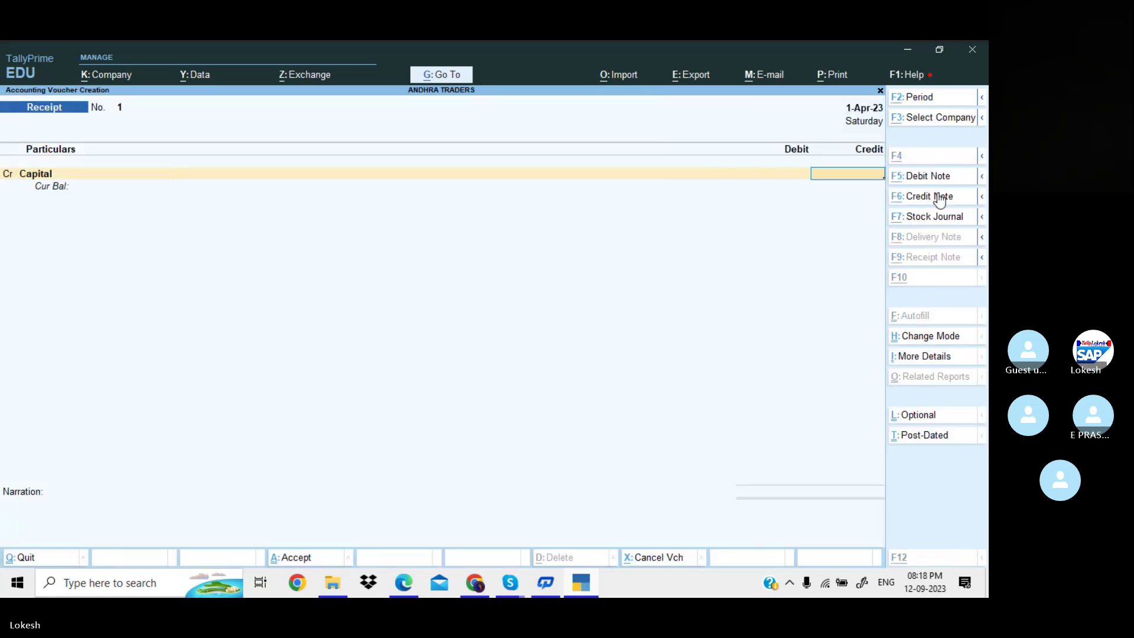
key(alt+Tab)
scroll(940, 200, up, 5)
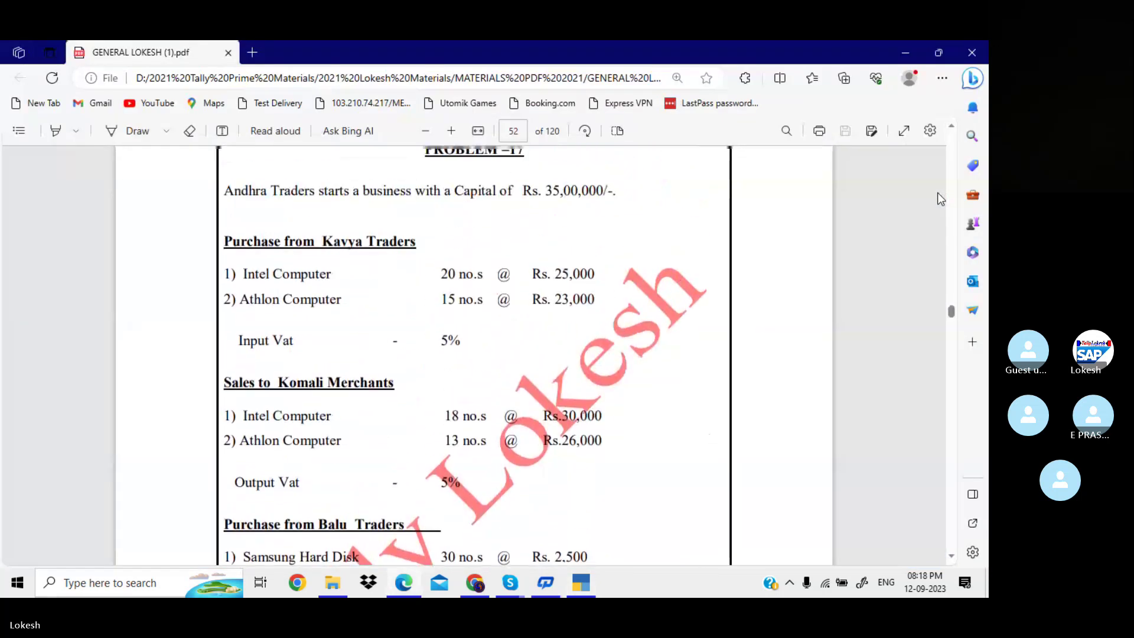
scroll(937, 192, up, 1)
key(alt+Tab)
text(3)
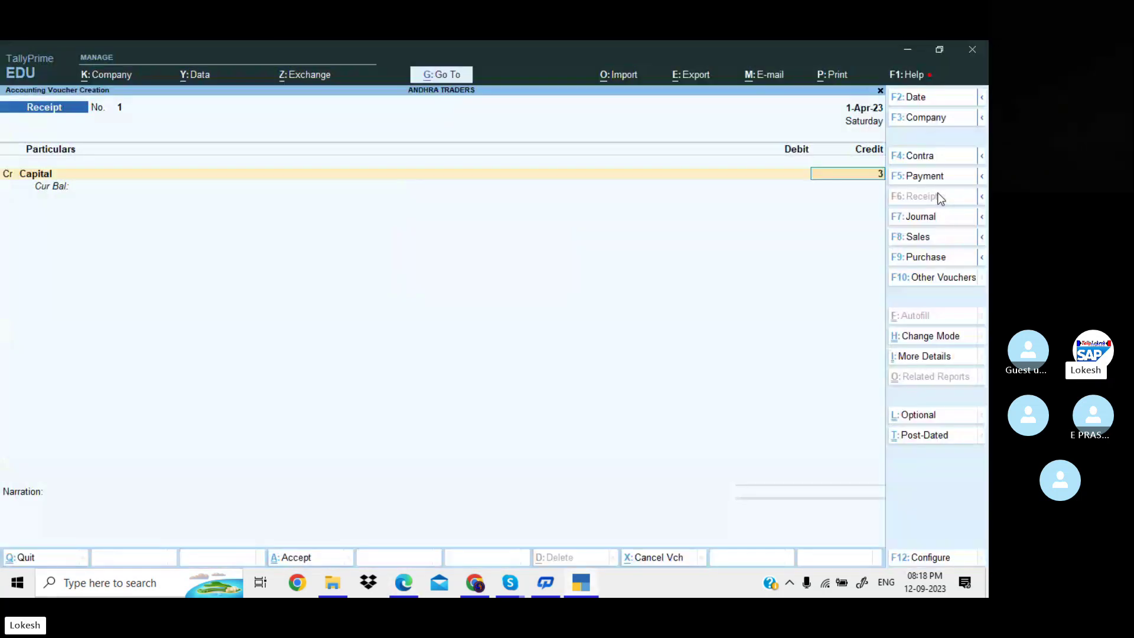
text(5,00,000)
key(Return)
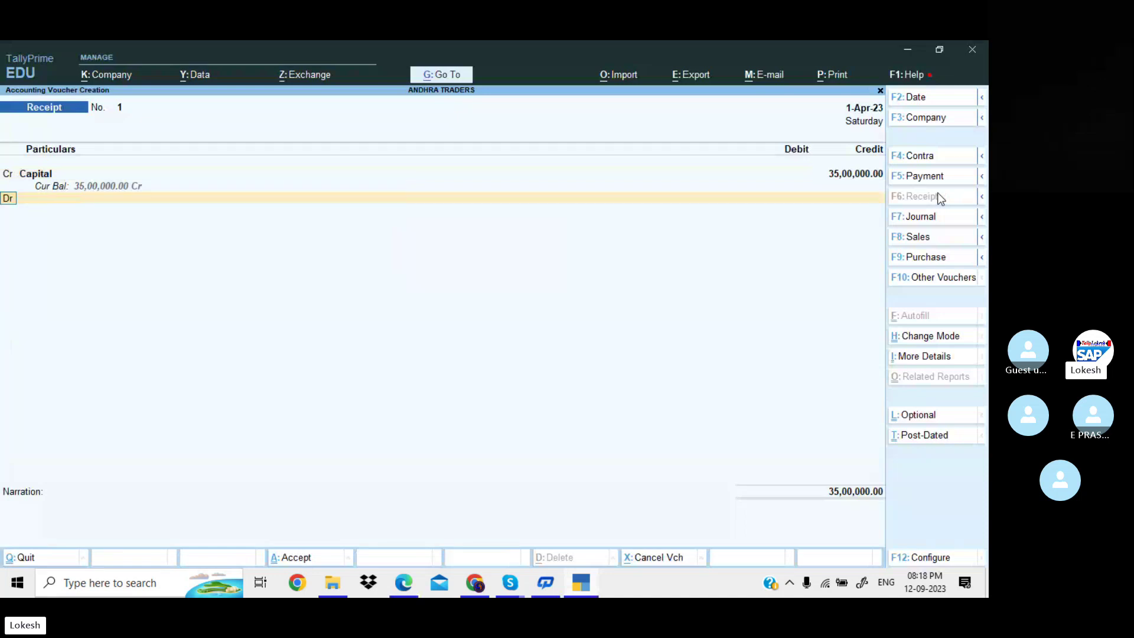
Debit Cash for the full 35,00,000, leave the narration blank and save the receipt voucher
key(Down)
key(Down)
key(Return)
key(Return)
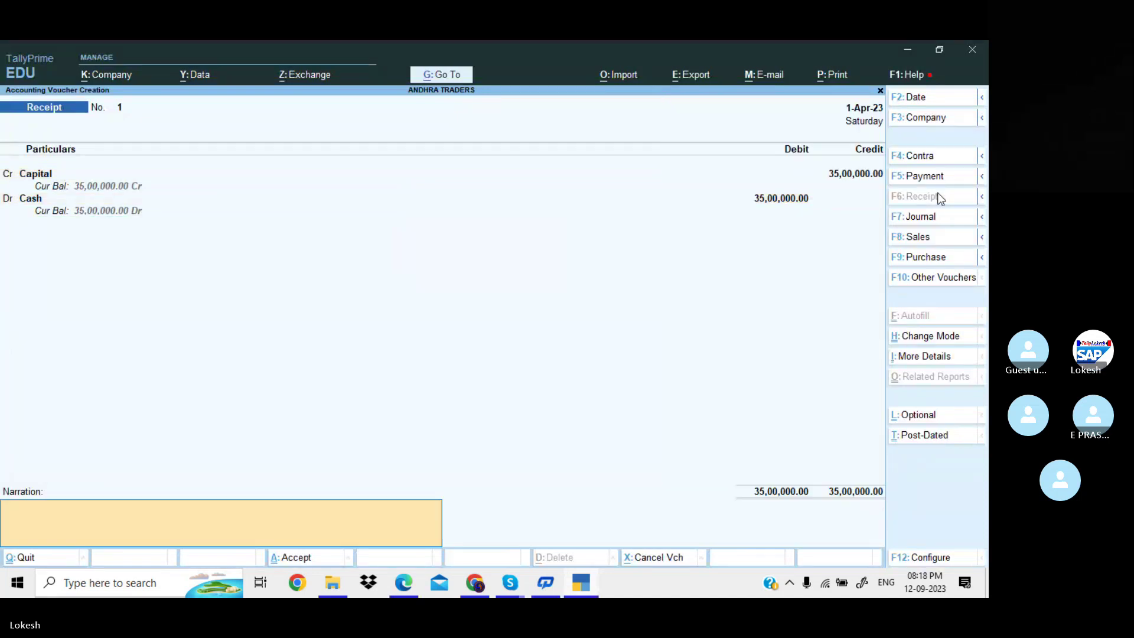
key(Return)
key(Return)
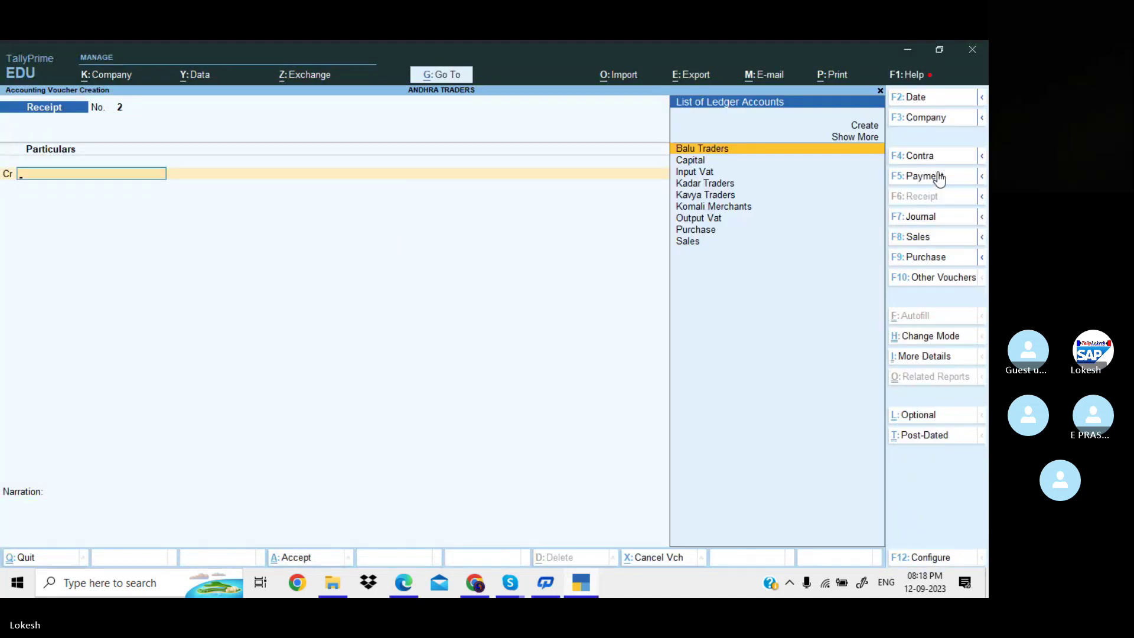
Start a purchase voucher with Kavya Traders as the party, keep the default receipt and party details, and use the Purchase ledger
click(937, 258)
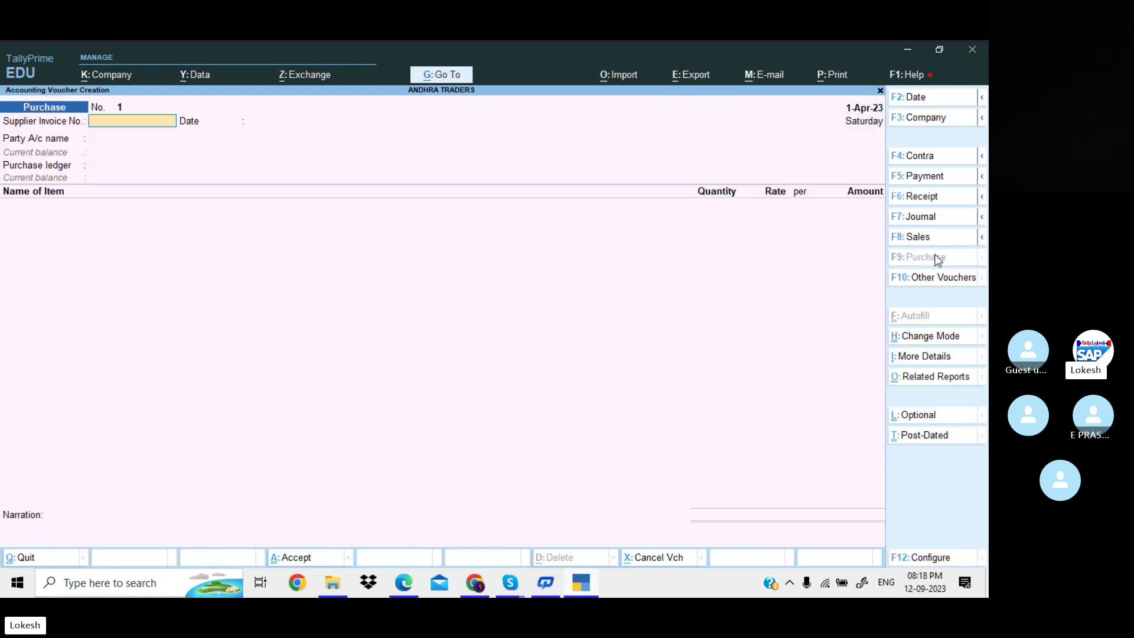
key(Return)
key(alt+Tab)
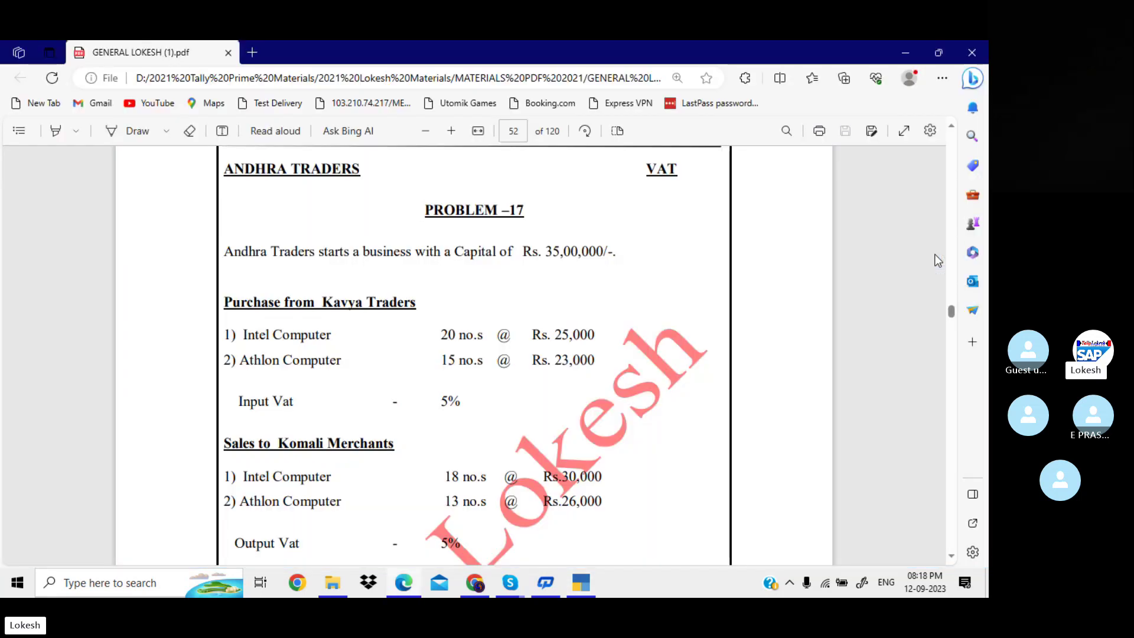
key(alt+Tab)
text(K)
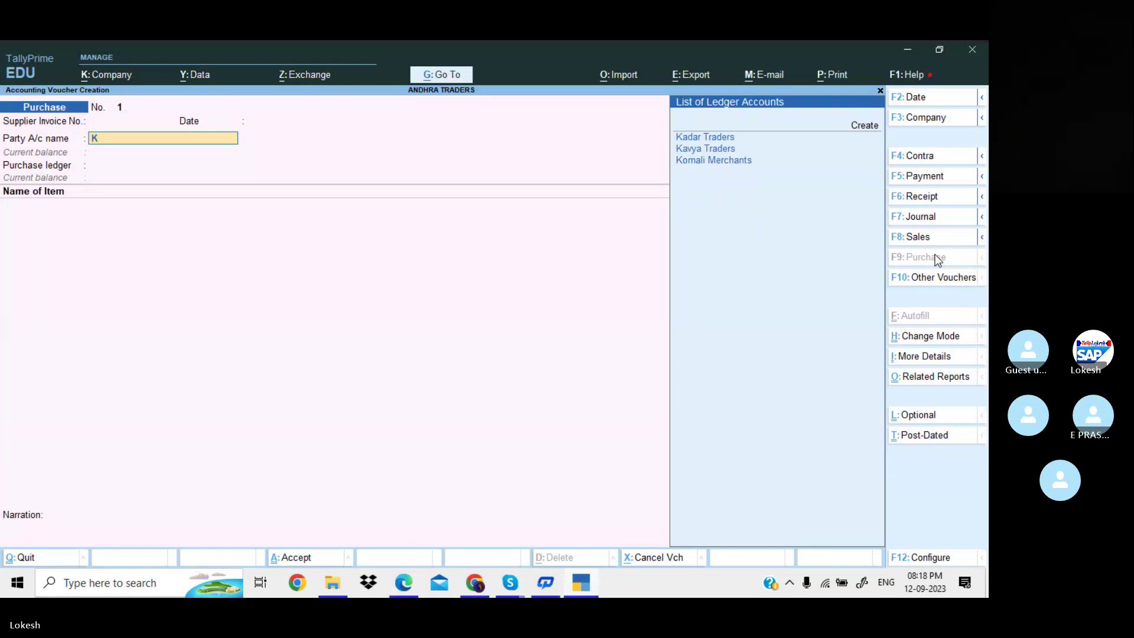
text(av)
key(Return)
key(Return)
key(Return)
key(Return)
key(Return)
key(Return)
key(Return)
key(Return)
key(Return)
key(Return)
key(Return)
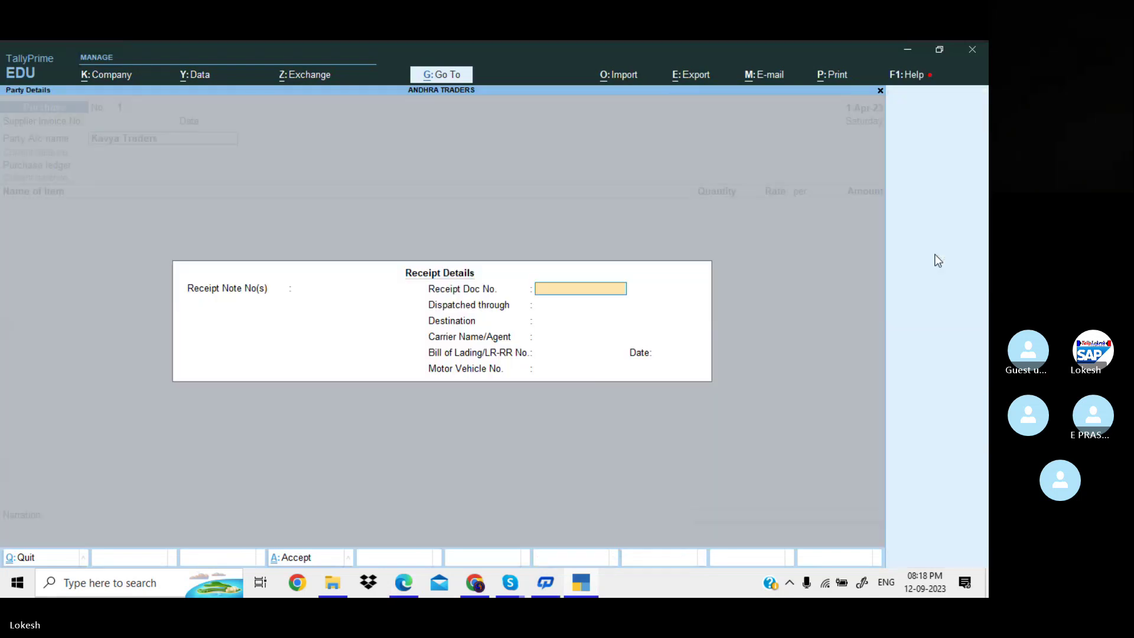
key(Return)
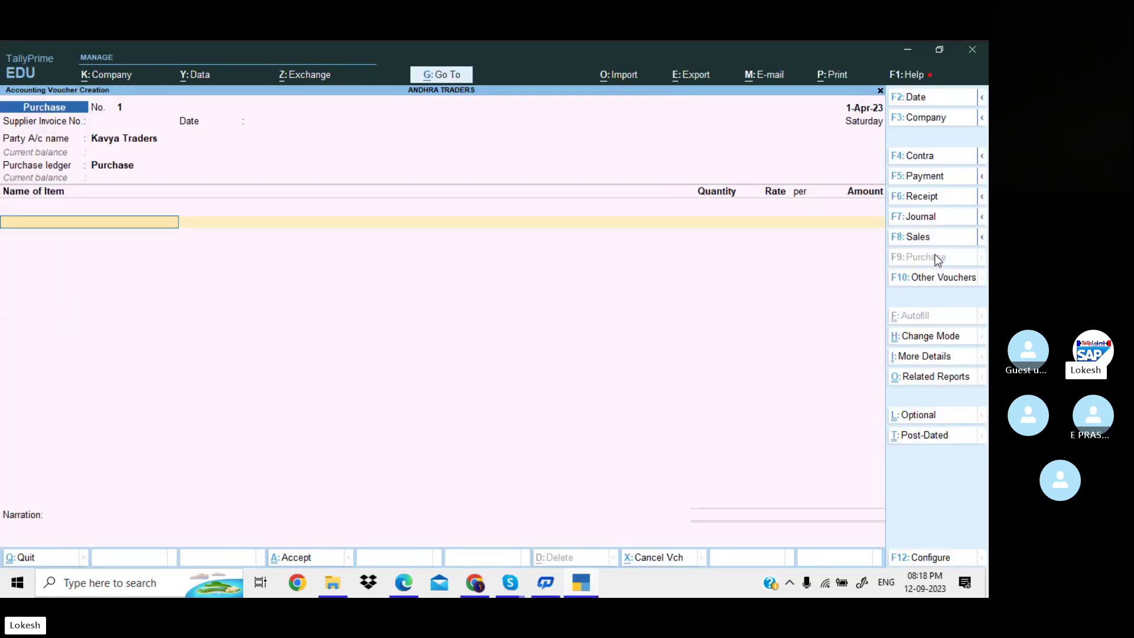
Add Intel Computer to the purchase voucher with a quantity of 20 nos at a rate of 25,000
key(alt+Tab)
key(alt+Tab)
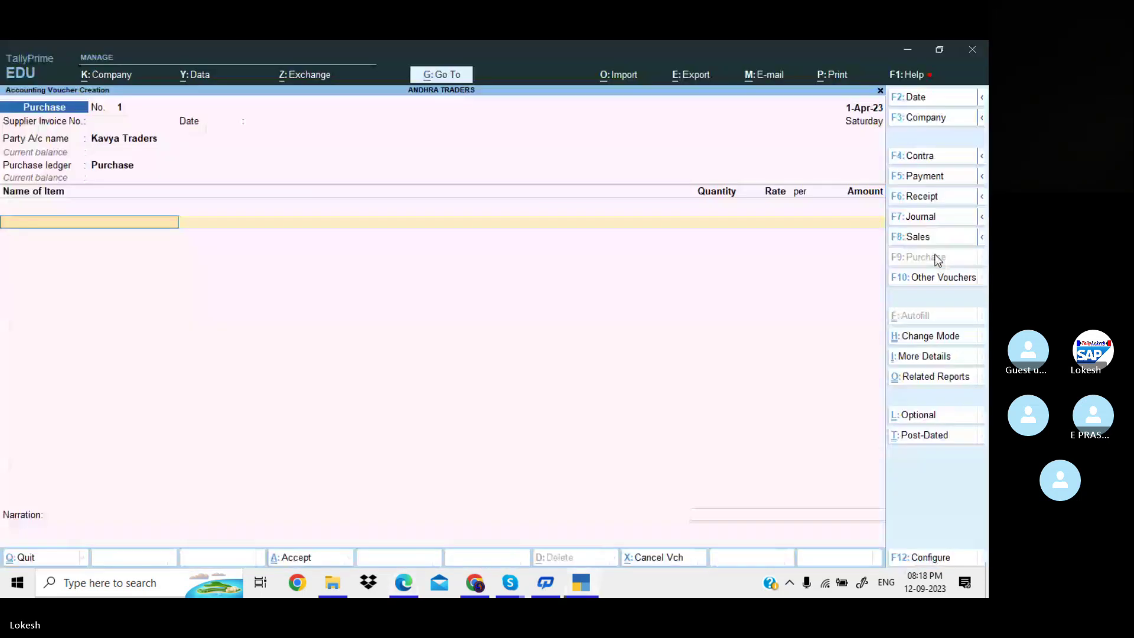
text(int)
key(Return)
key(alt+Tab)
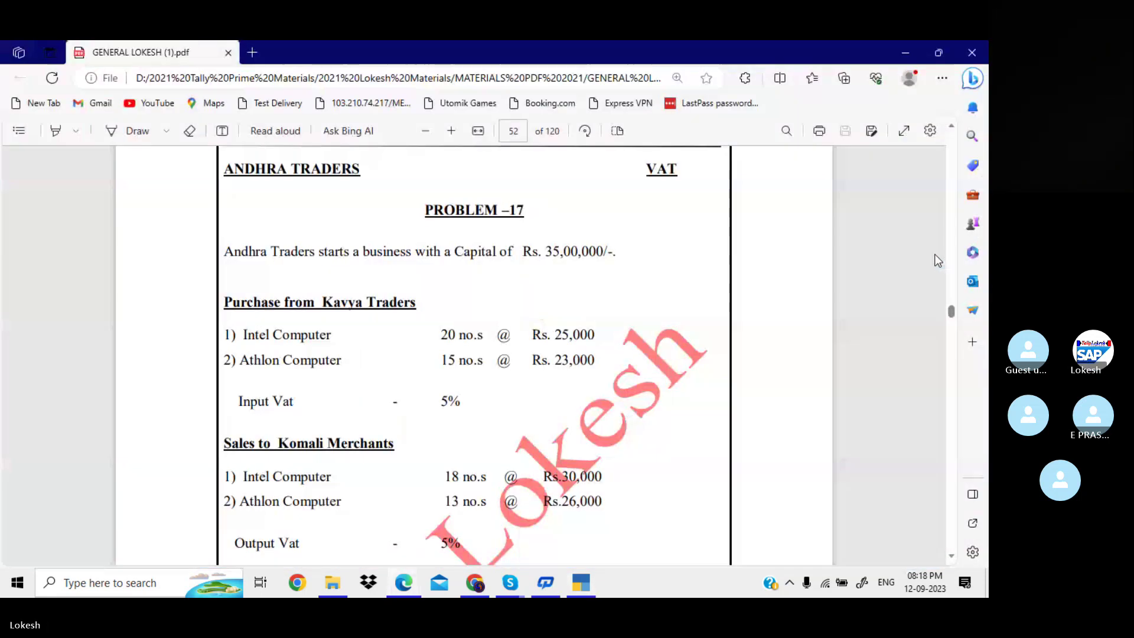
key(alt+Tab)
text(20)
key(Return)
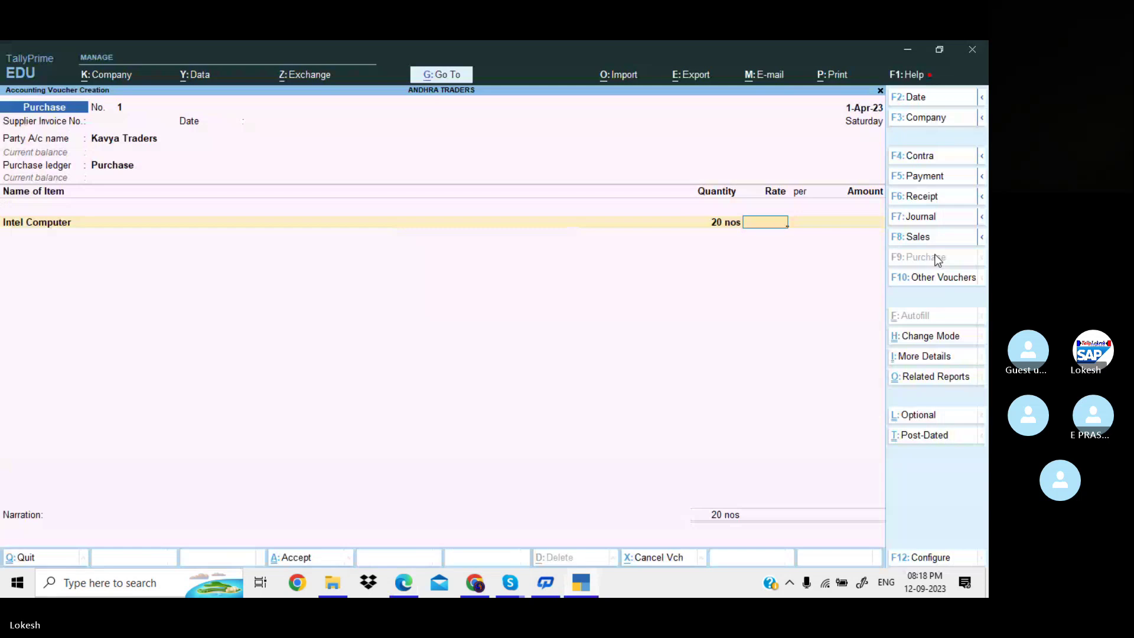
text(25,000)
key(Return)
key(Return)
key(Return)
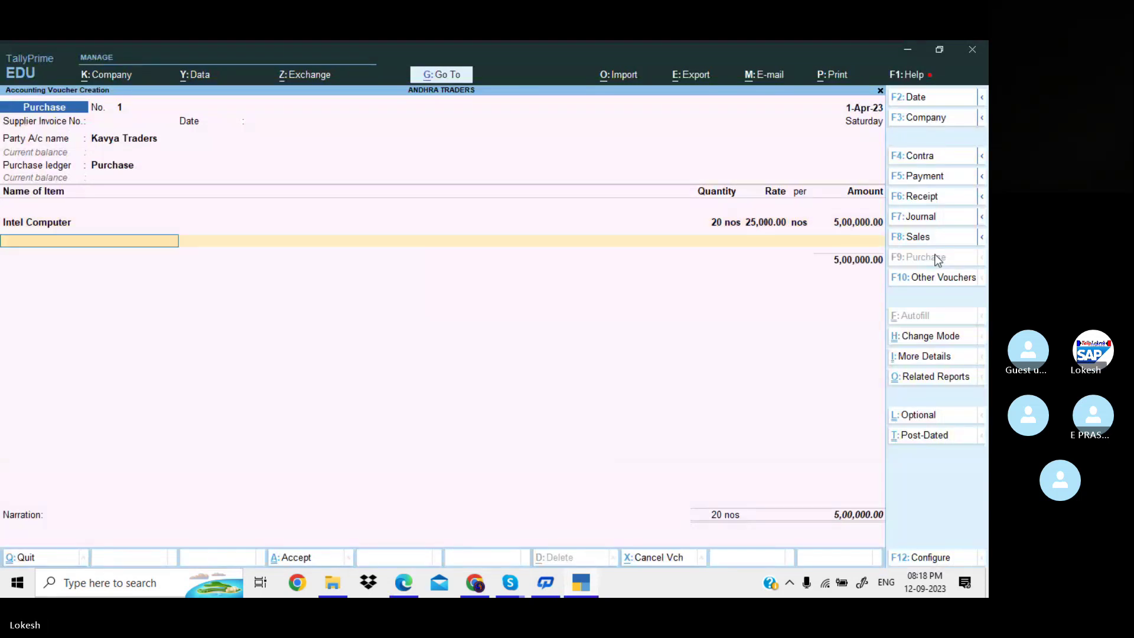
Add Athlon Computer to the purchase voucher with a quantity of 15 nos at a rate of 23,000
key(alt+Tab)
key(alt+Tab)
key(Return)
key(alt+Tab)
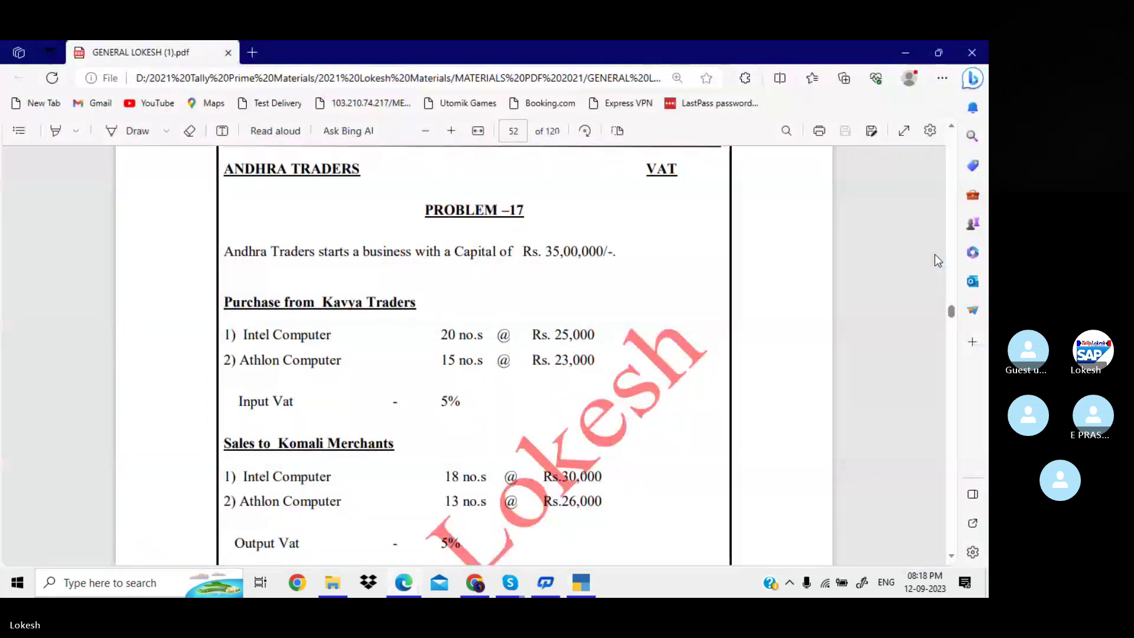
key(alt+Tab)
text(15)
key(Return)
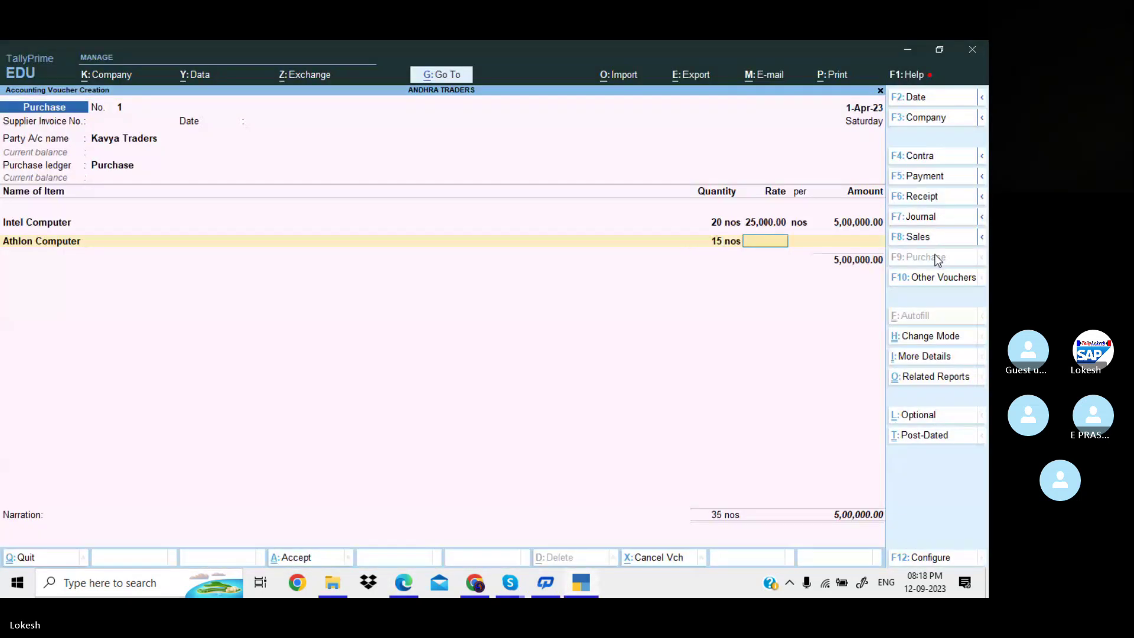
text(2300)
key(Return)
key(Return)
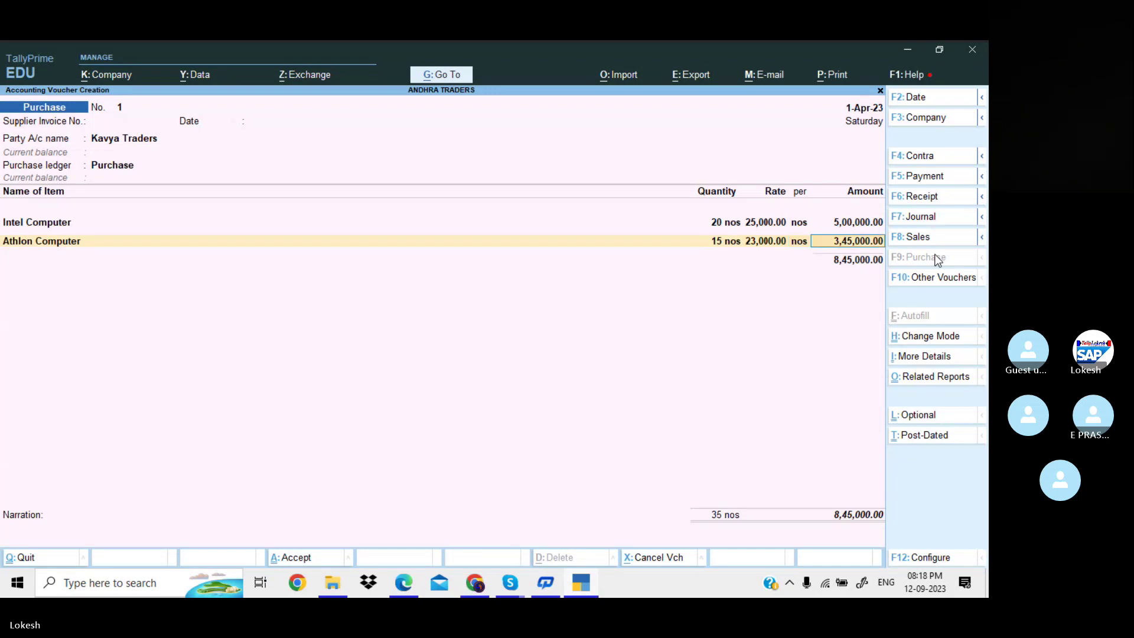
key(Return)
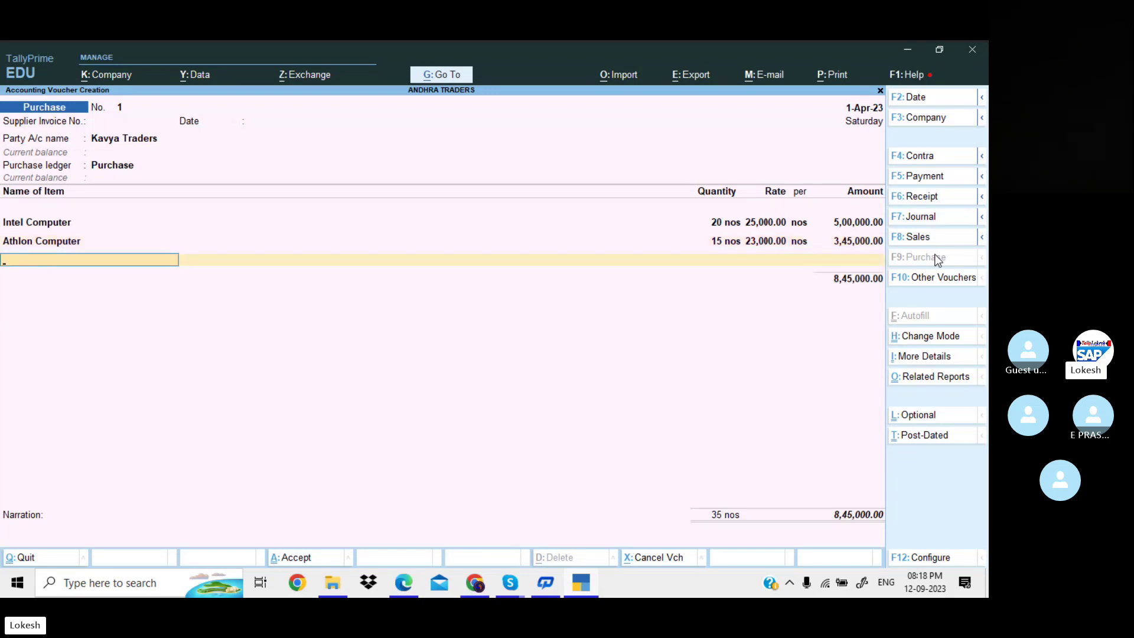
End the item list and add the Input Vat ledger below the purchased items
key(Return)
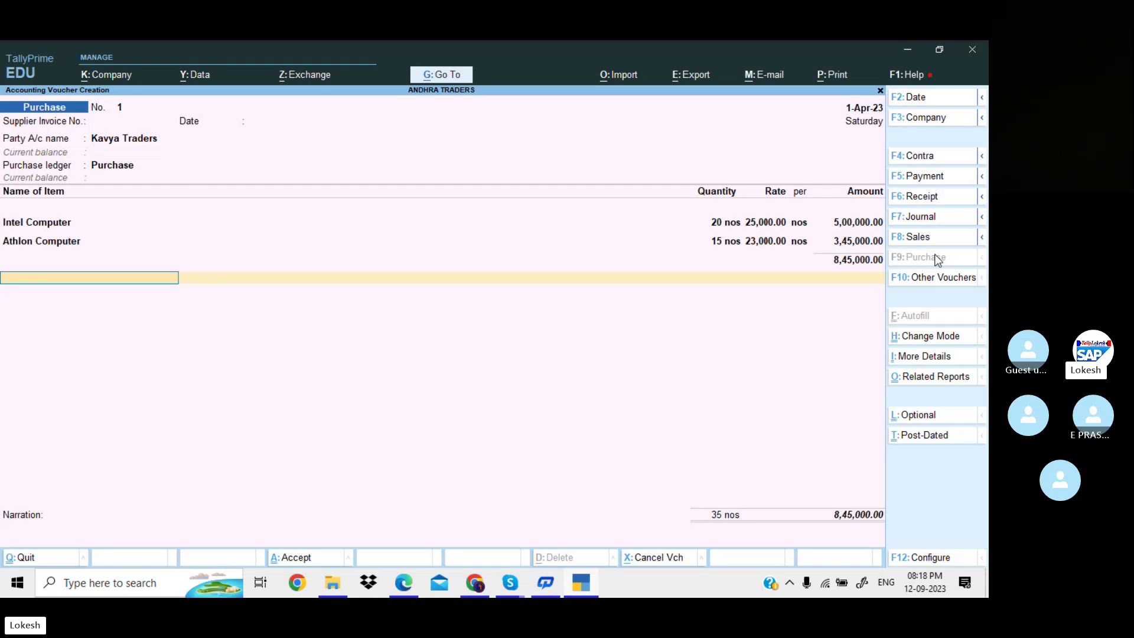
key(Up)
key(Return)
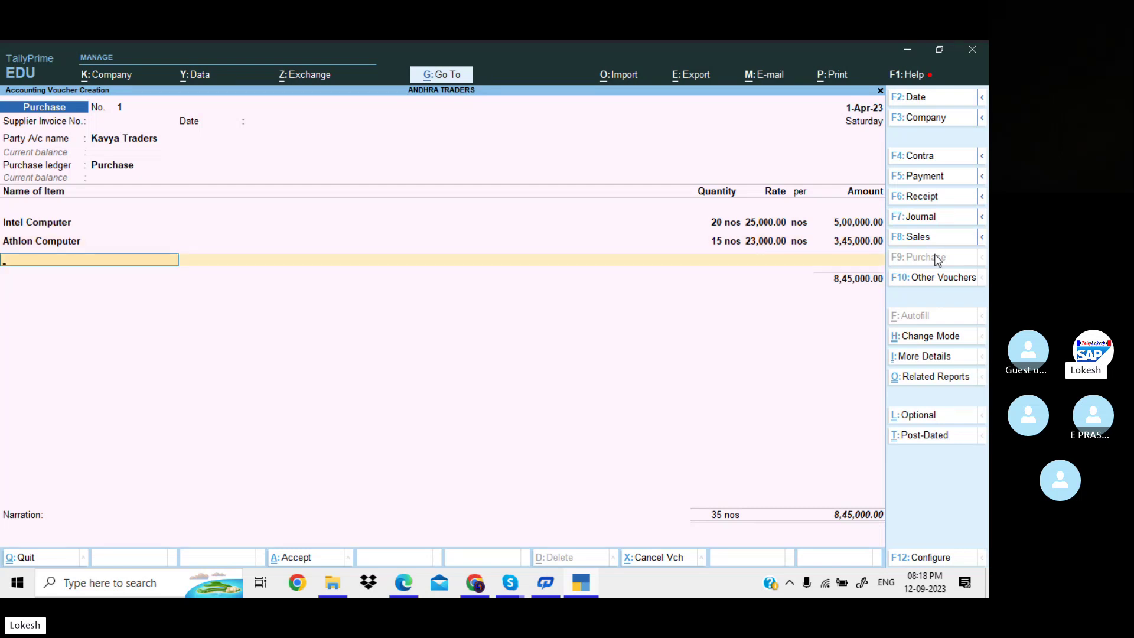
key(Return)
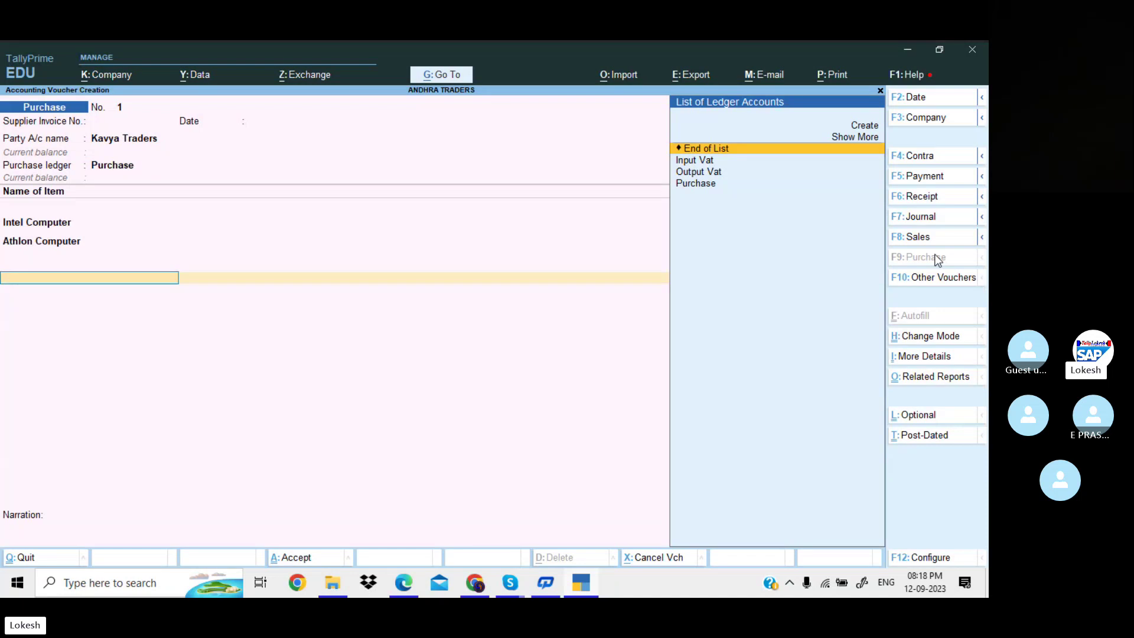
text(In)
key(Return)
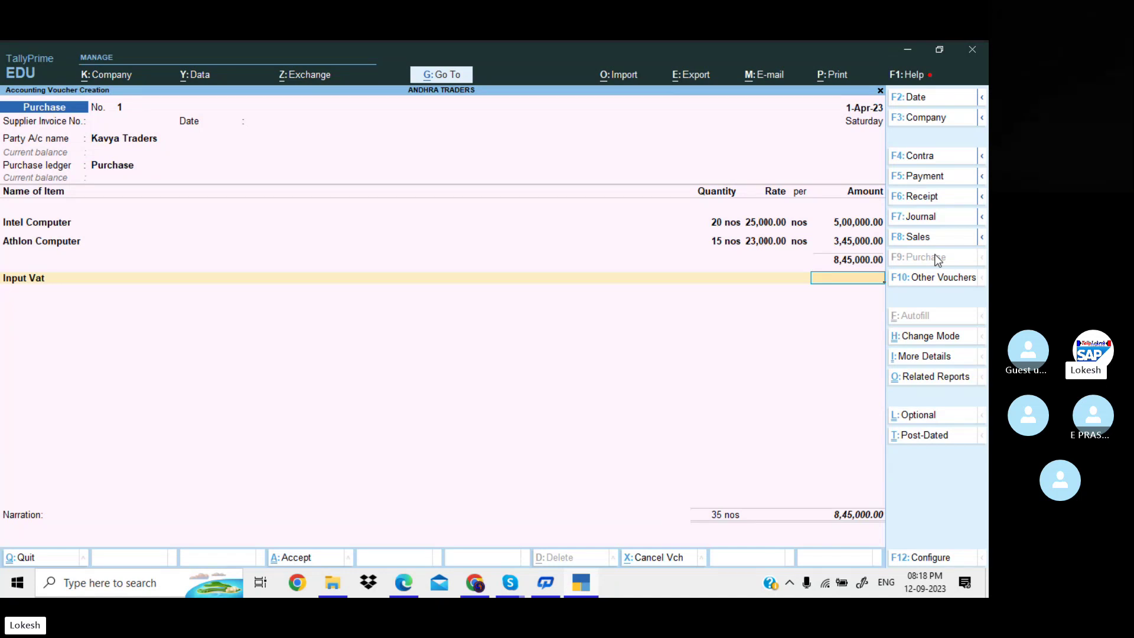
Open the Purchase ledger for alteration from the purchase voucher and set Set/Alter VAT Details to Yes
click(129, 168)
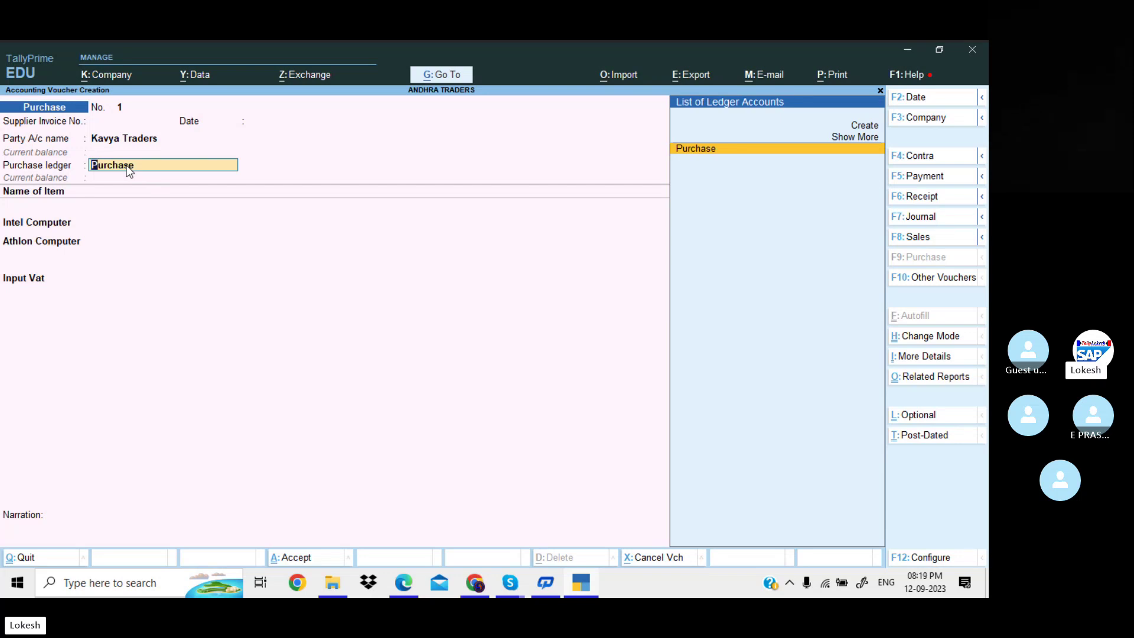
key(ctrl+Return)
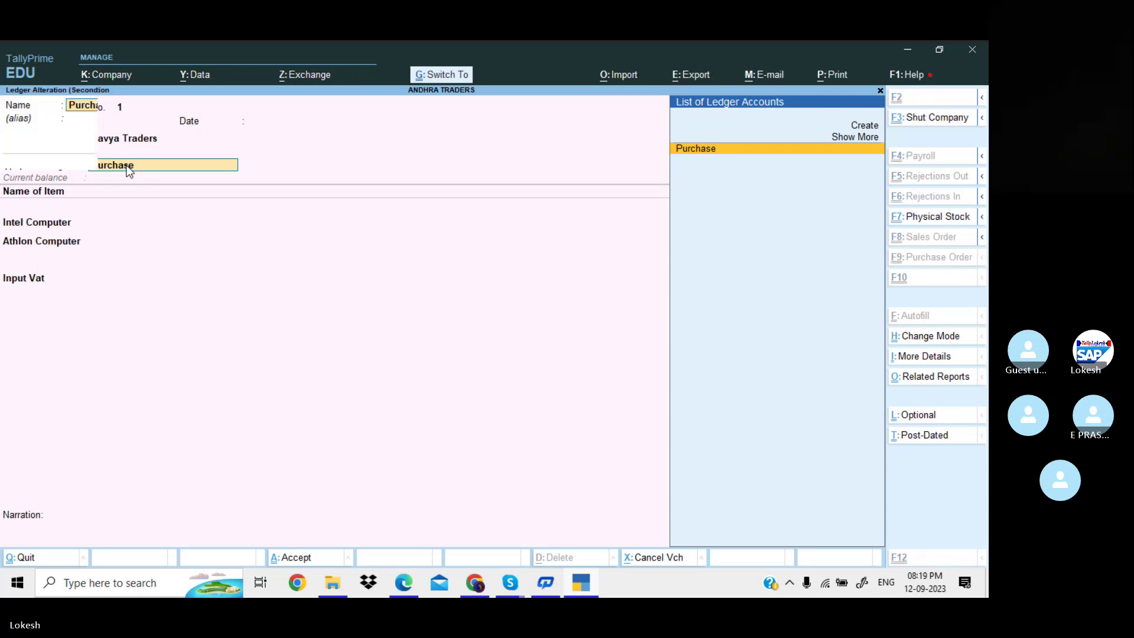
key(Return)
key(Return)
key(Return)
key(Return)
key(Return)
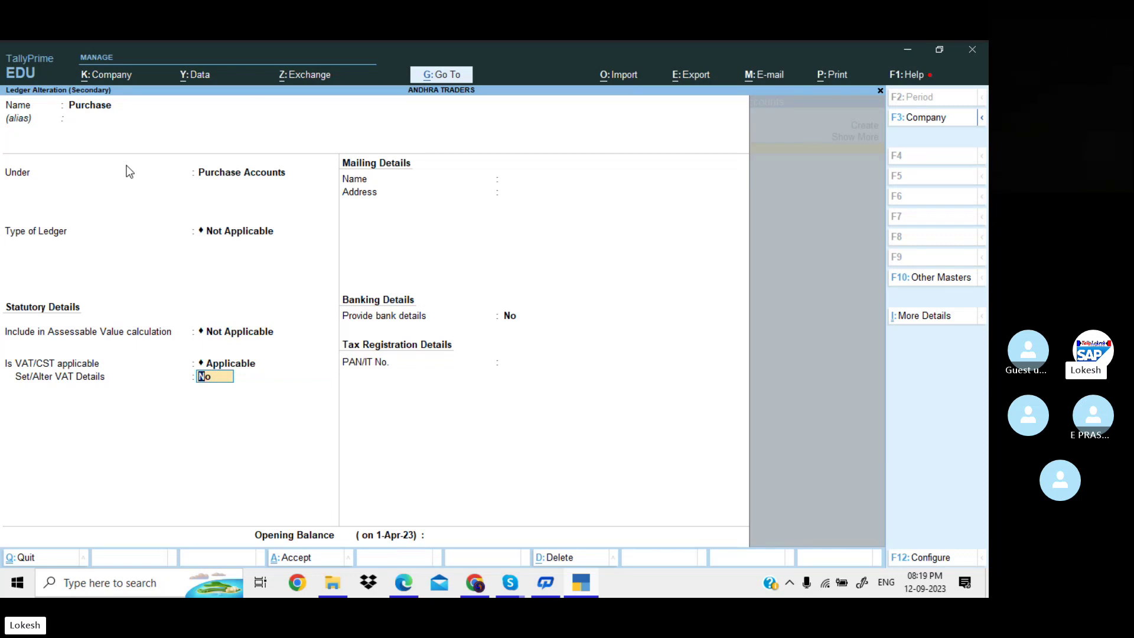
text(y)
key(Return)
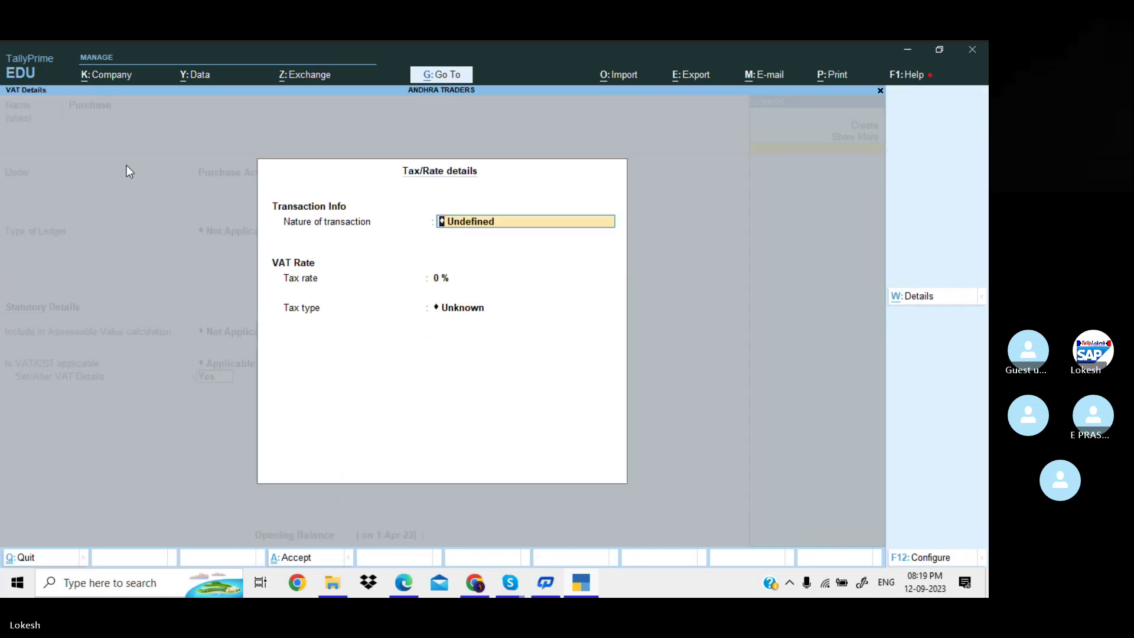
Set the Purchase ledger's VAT tax rate to 5%, checking it against Input Vat in the problem PDF, and save the ledger
text(5)
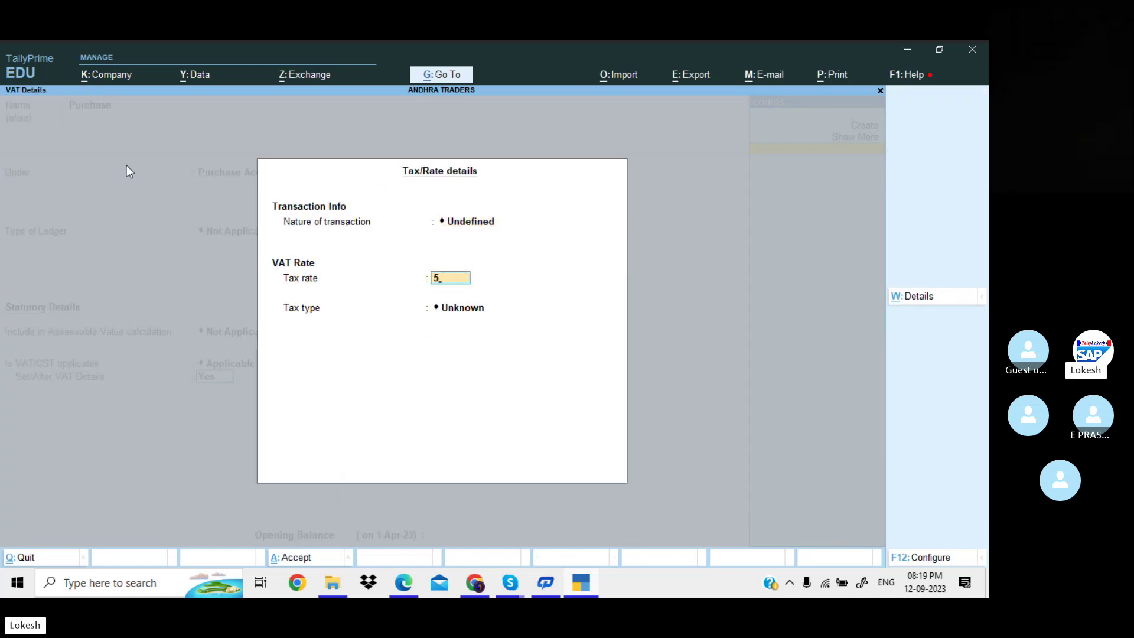
key(alt+Tab)
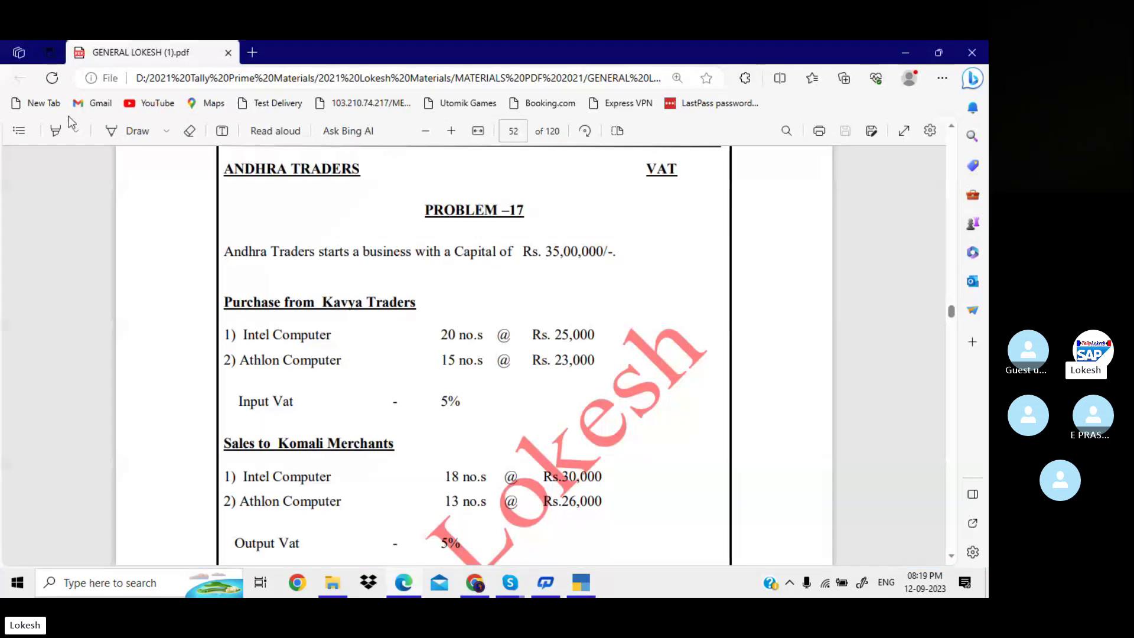
drag(440, 403, 471, 405)
key(alt+Tab)
key(Return)
key(Return)
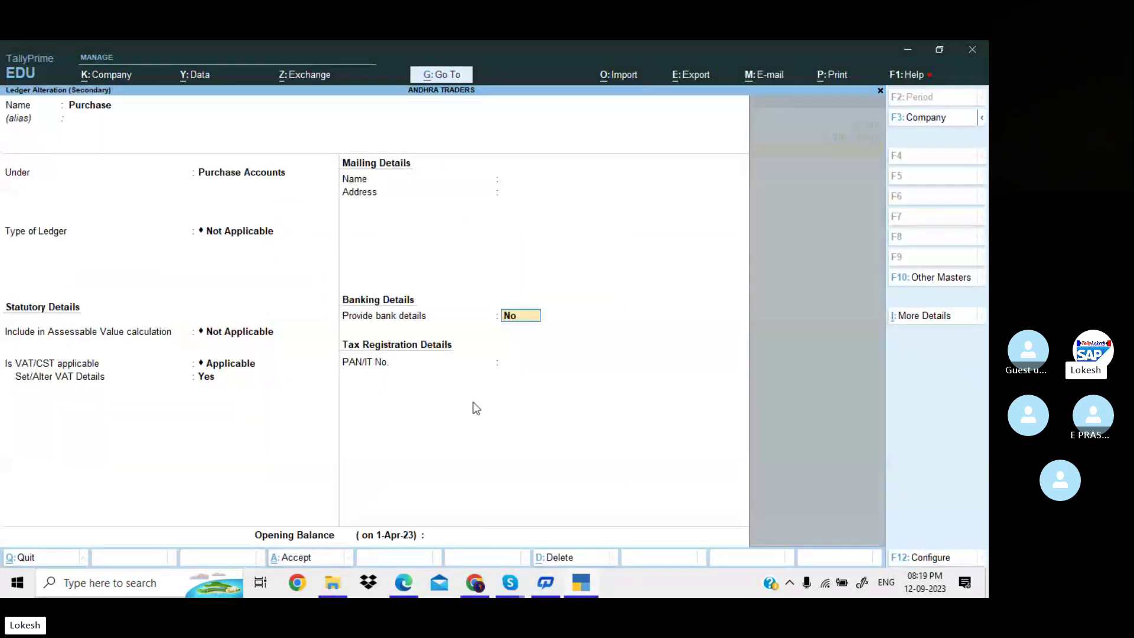
key(Return)
key(Return)
key(Return)
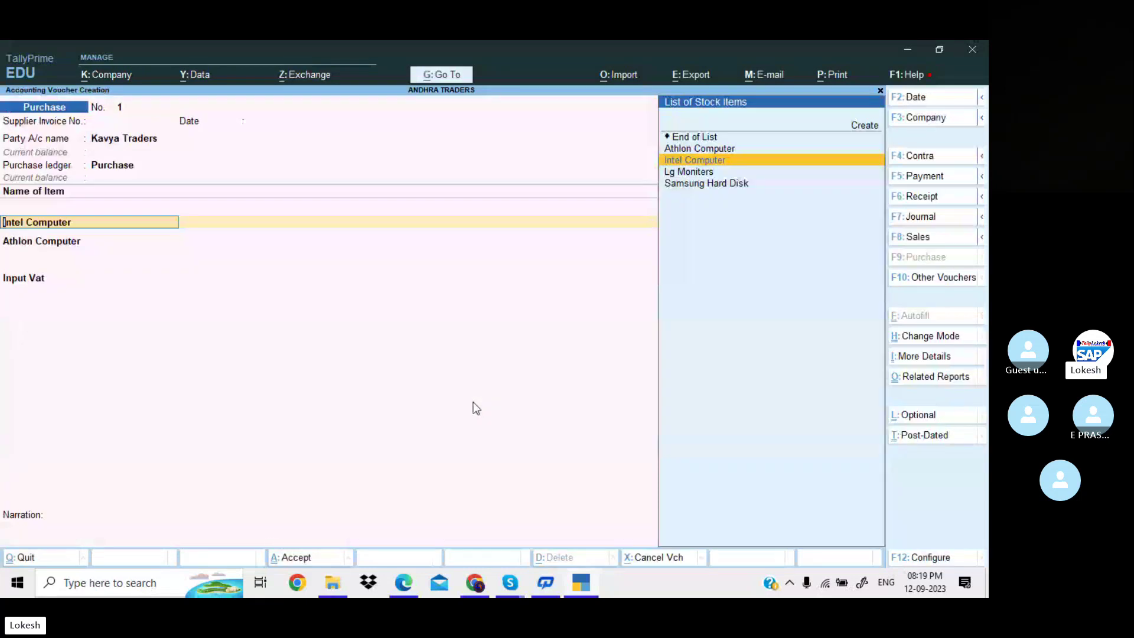
Keep both computer items and the Input Vat line as entered, leave the narration blank and save the Kavya Traders purchase voucher
key(Return)
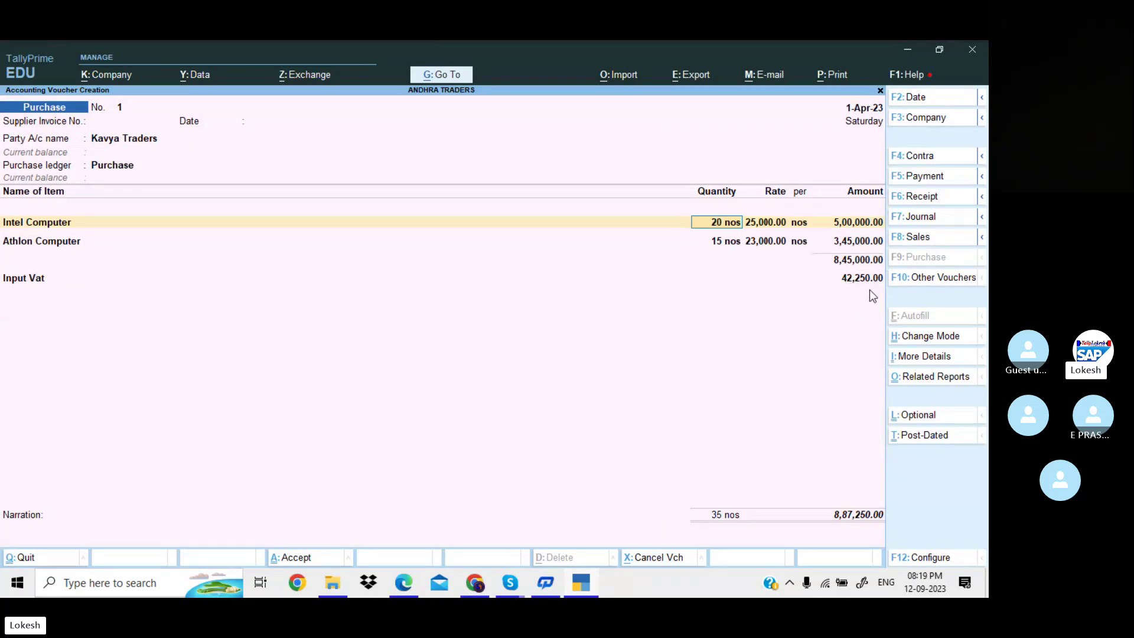
key(Return)
key(Return)
key(Return)
key(Return)
key(Return)
key(Return)
key(Return)
key(Return)
key(Return)
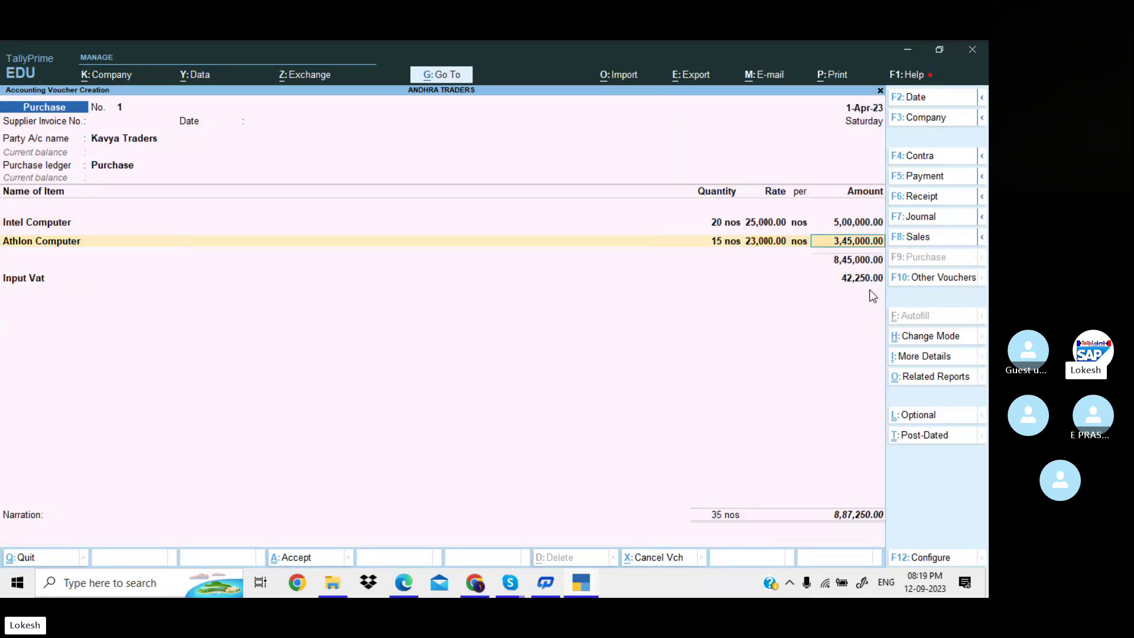
key(Return)
key(Return)
key(Return)
key(Return)
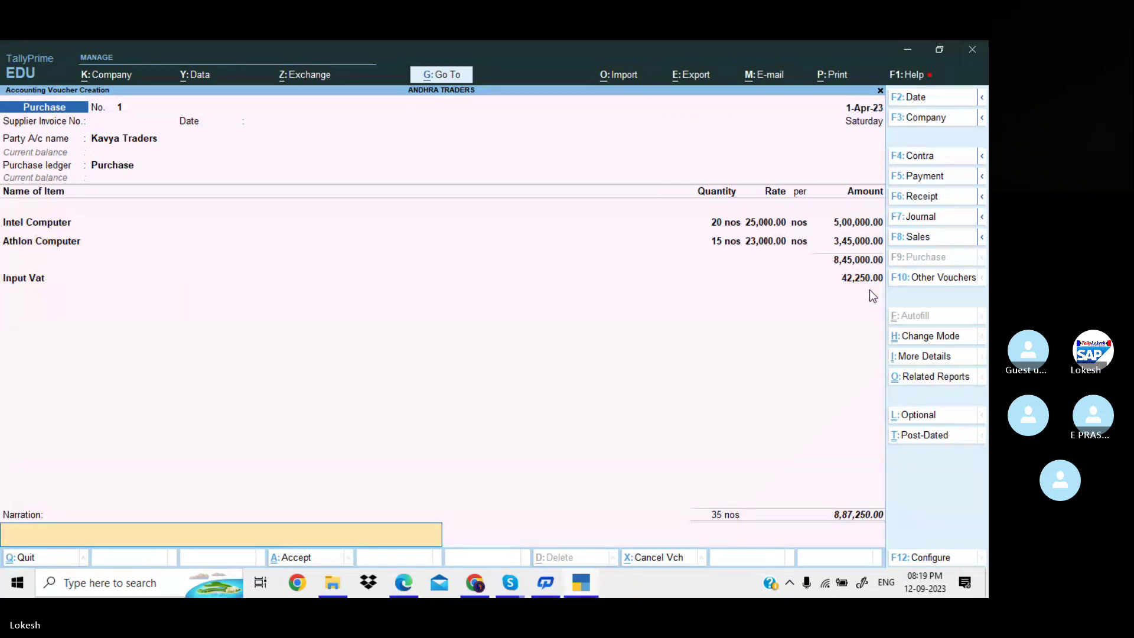
key(Return)
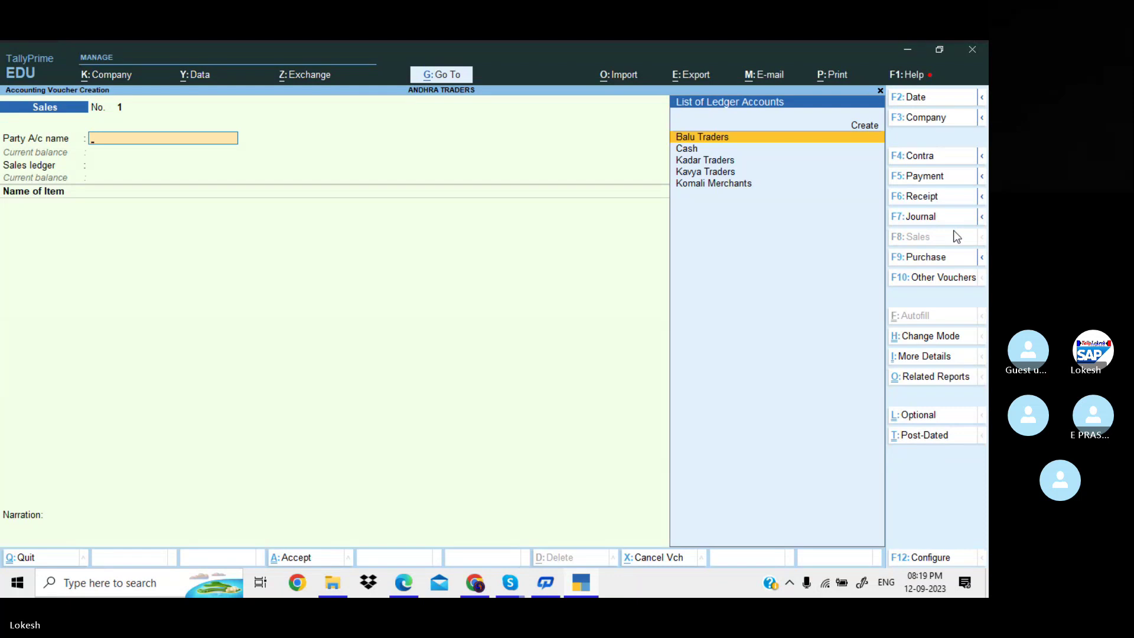
Check the next transaction in the problem PDF and choose Komali Merchants as the party of the sales voucher
key(alt+Tab)
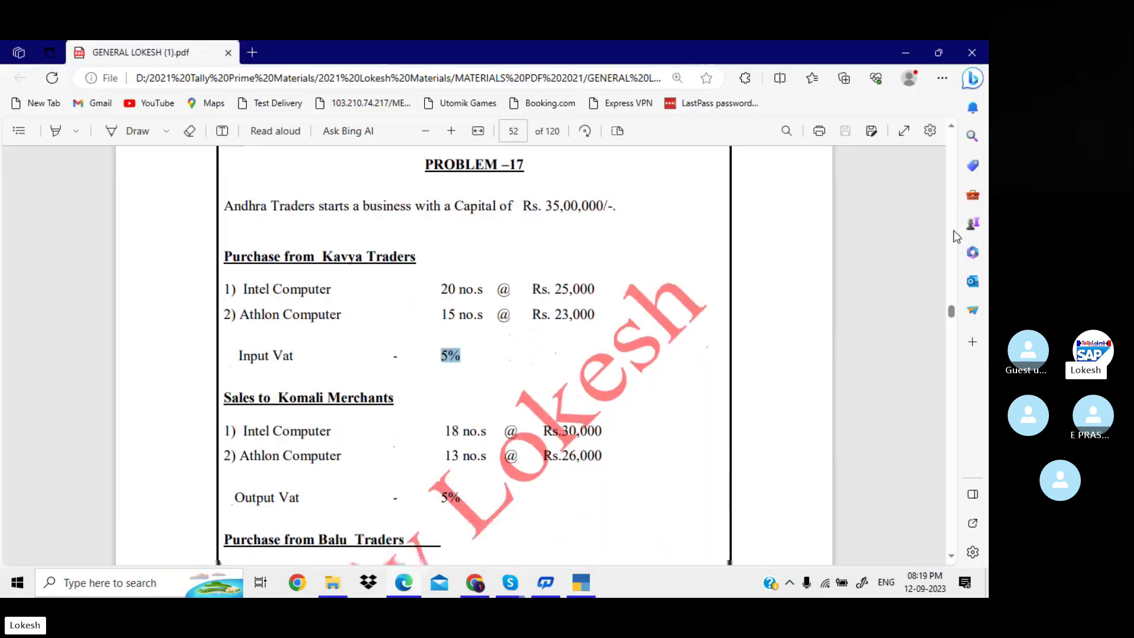
scroll(957, 236, down, 3)
key(alt+Tab)
text(L)
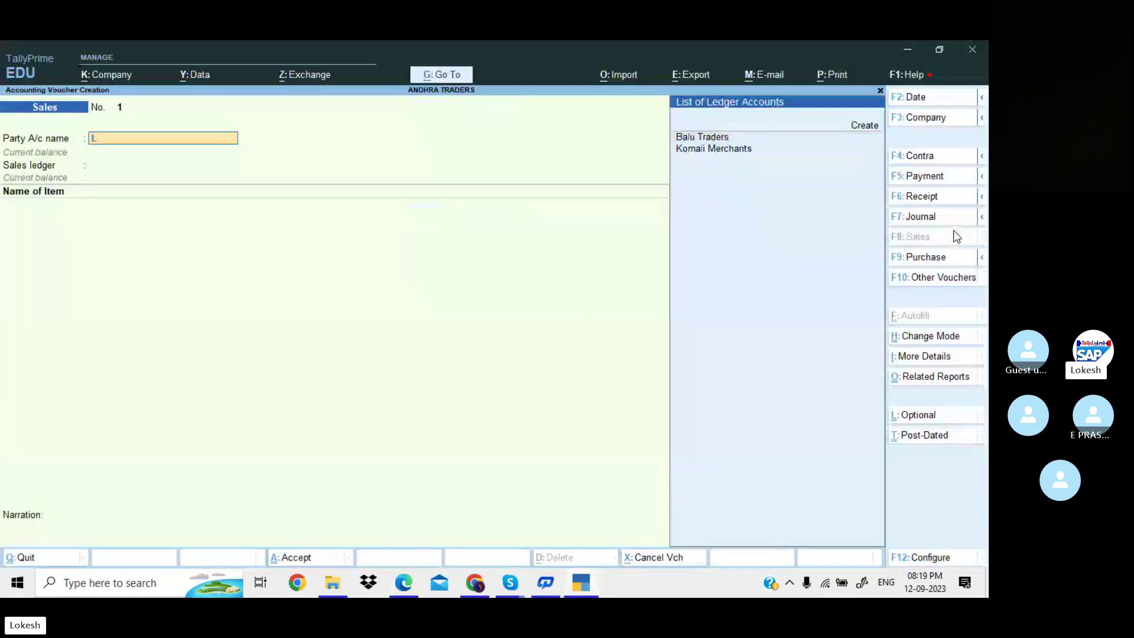
key(Down)
key(Return)
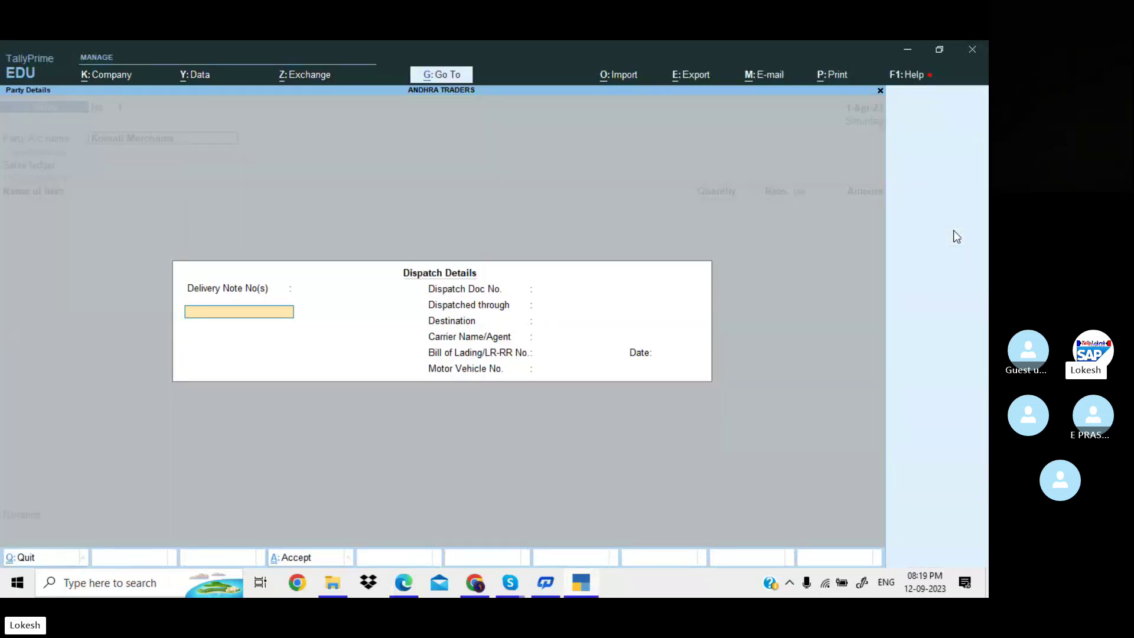
Leave the dispatch details blank, keep the default party details, and use the Sales ledger for the Komali Merchants voucher
key(Return)
key(Return)
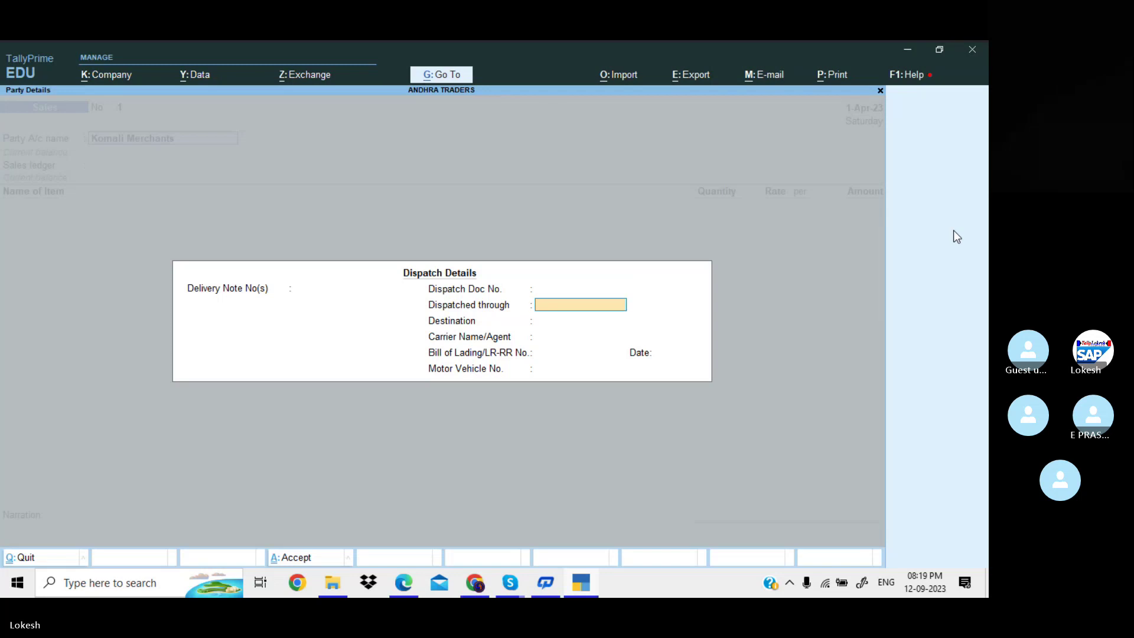
key(Return)
key(Return)
key(Return)
key(Return)
key(Return)
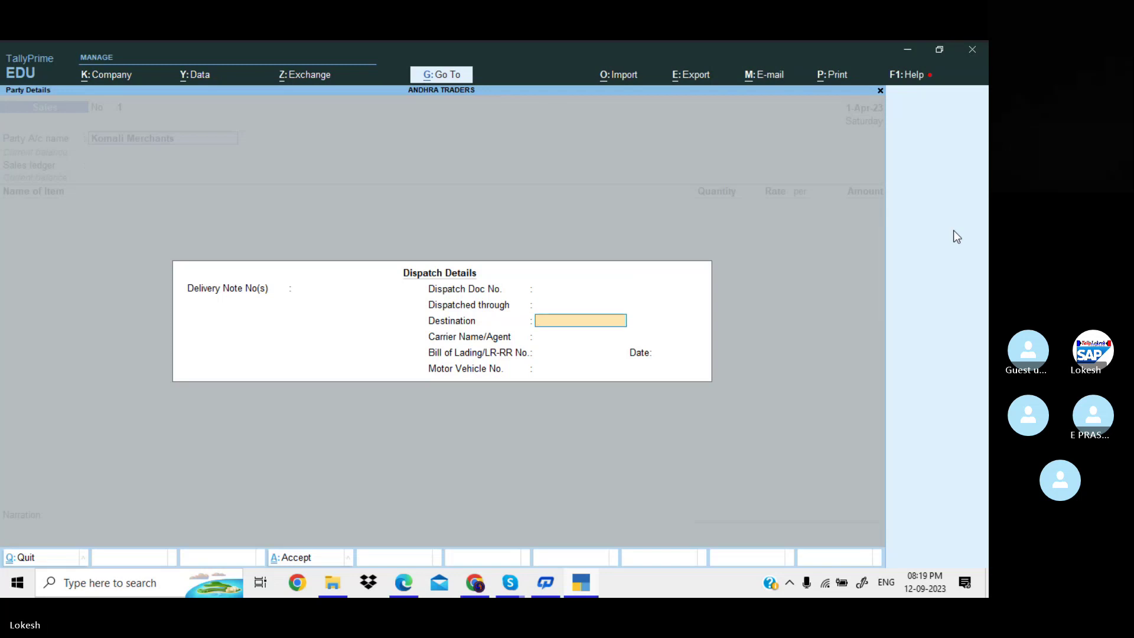
key(Return)
key(Return)
key(Return)
key(Return)
key(Return)
key(Return)
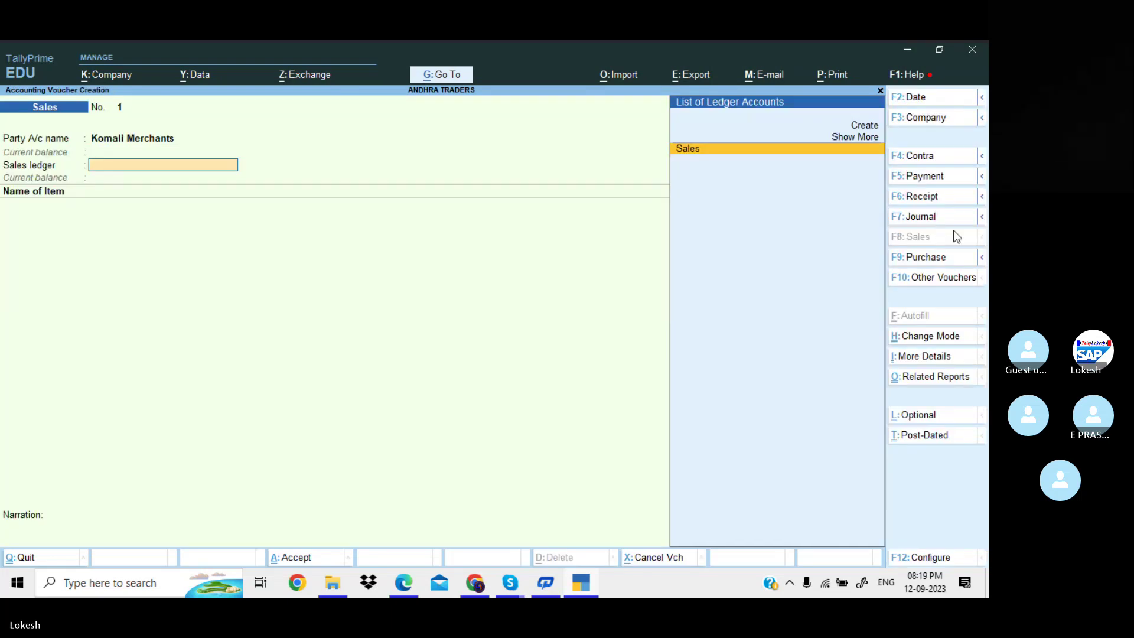
key(Return)
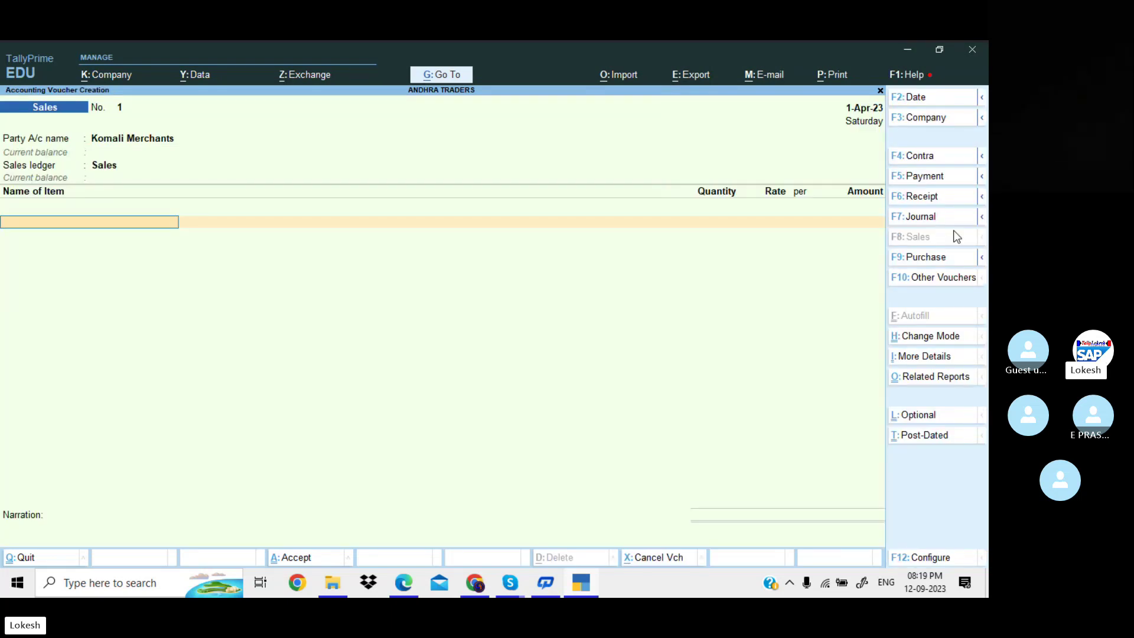
Add Intel Computer to the sales voucher with a quantity of 18 nos at a rate of 30,000, following the problem PDF
key(alt+Tab)
key(alt+Tab)
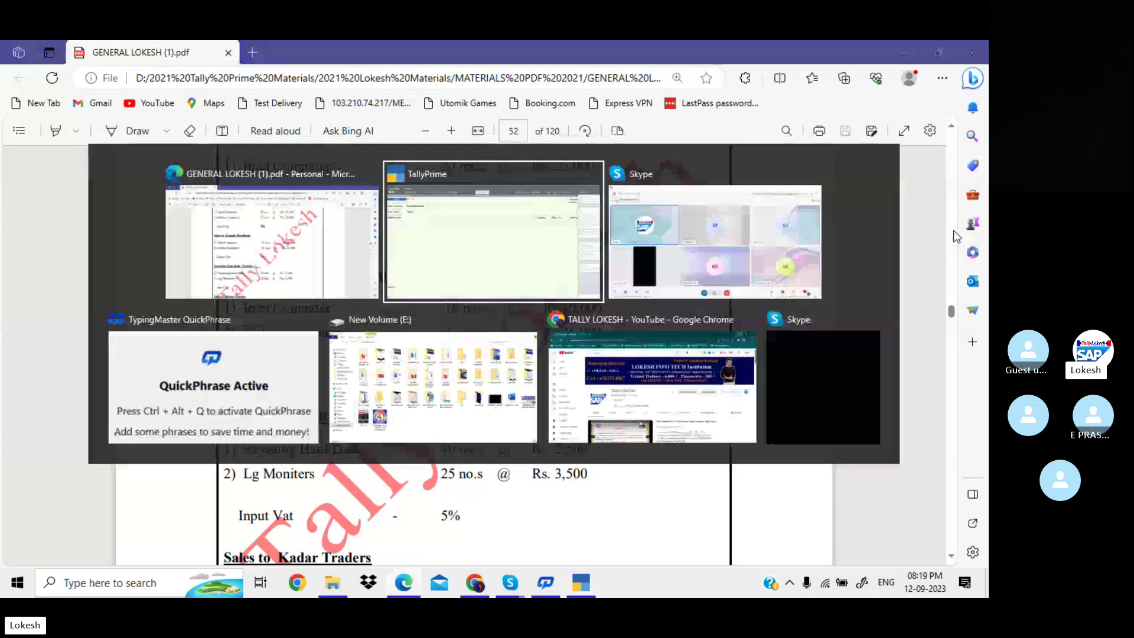
text(In)
key(Return)
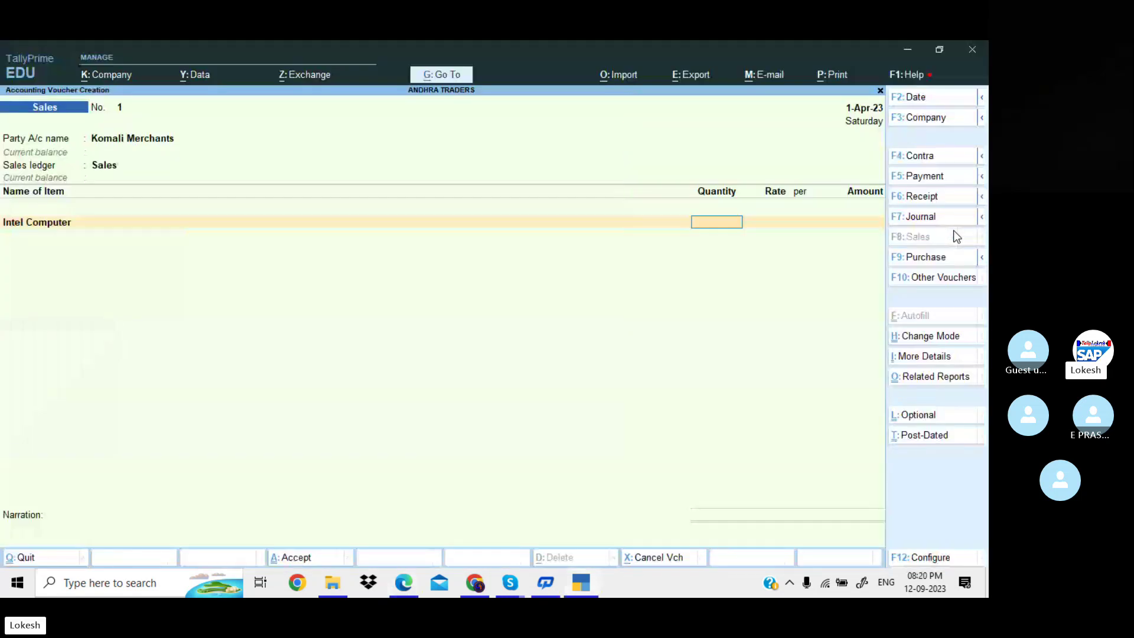
key(alt+Tab)
key(alt+Tab)
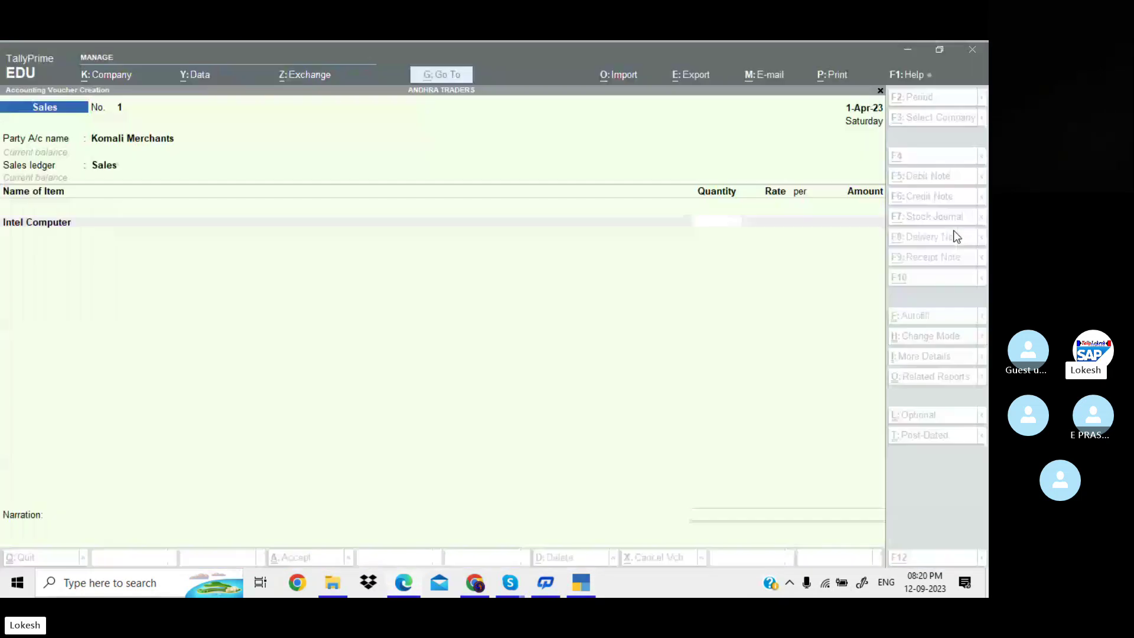
text(1)
key(alt+Tab)
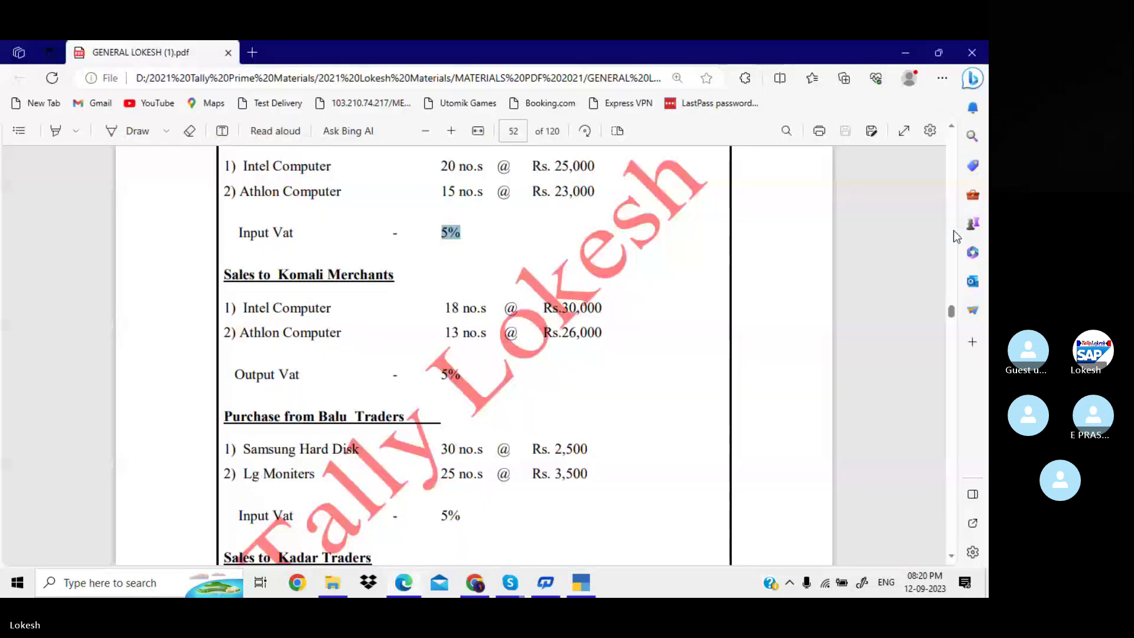
key(alt+Tab)
text(8)
key(Return)
text(30,000)
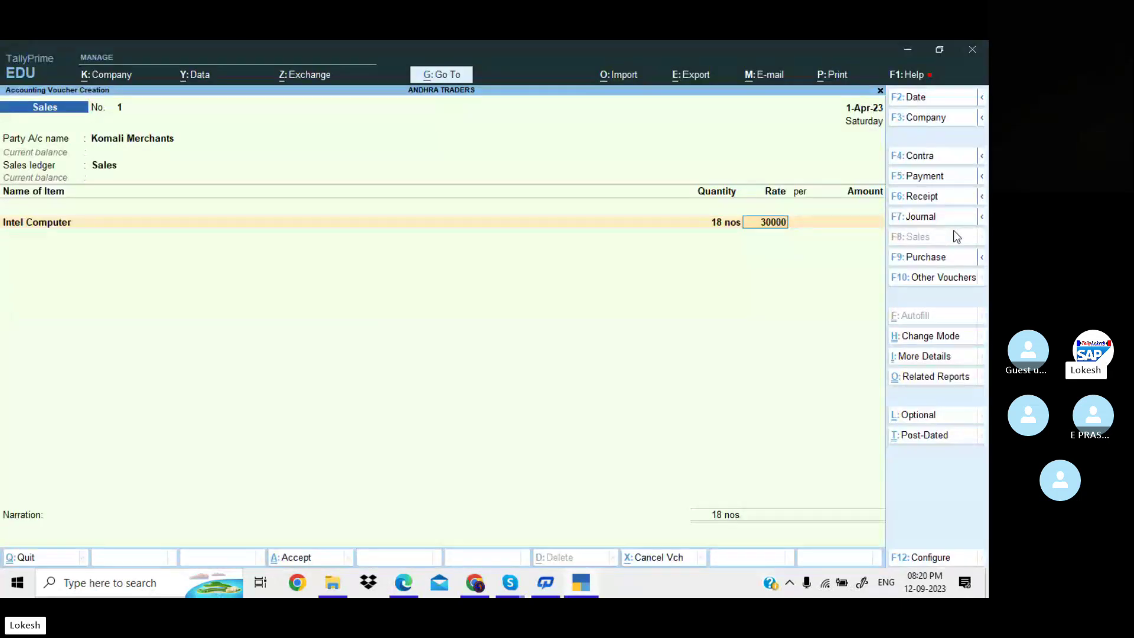
key(Return)
key(Return)
key(Return)
Add Athlon Computer to the sales voucher with a quantity of 13 nos at a rate of 26,000
key(alt+Tab)
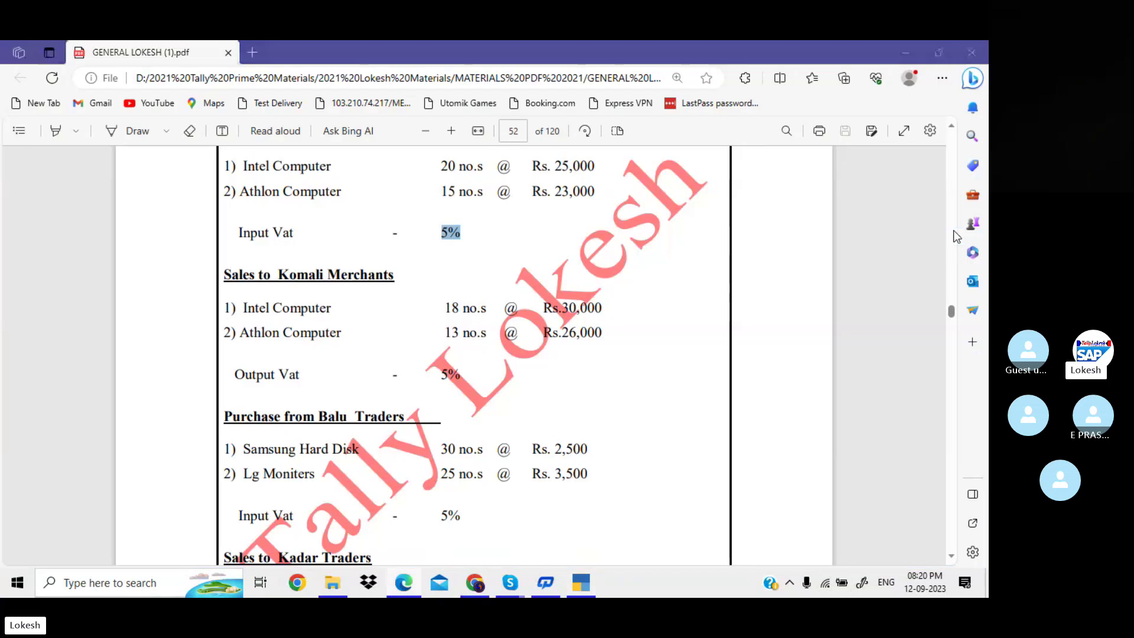
key(alt+Tab)
text(a)
key(Return)
key(alt+Tab)
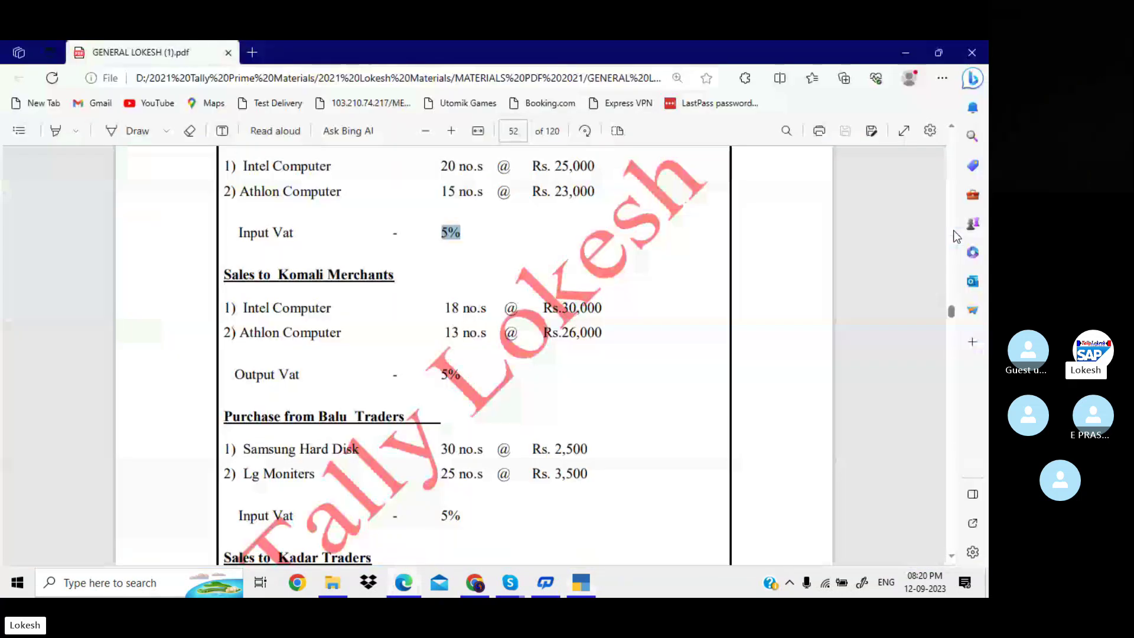
key(alt+Tab)
text(13)
key(Return)
text(26000)
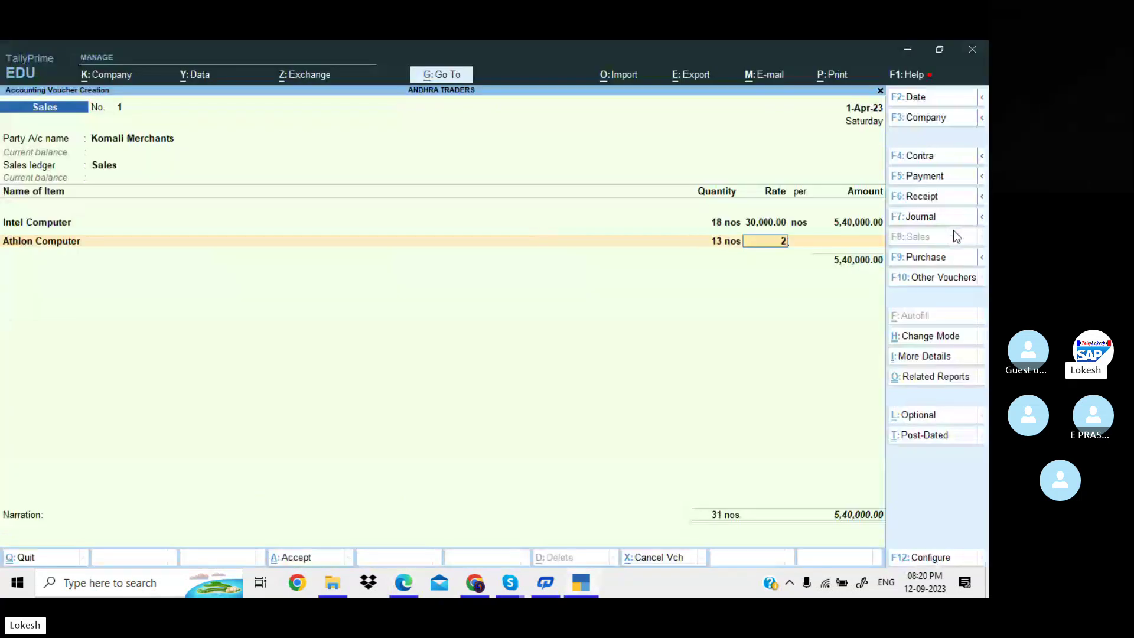
key(Return)
key(Return)
End the sales item list and add the Output Vat ledger below the sold items
key(Return)
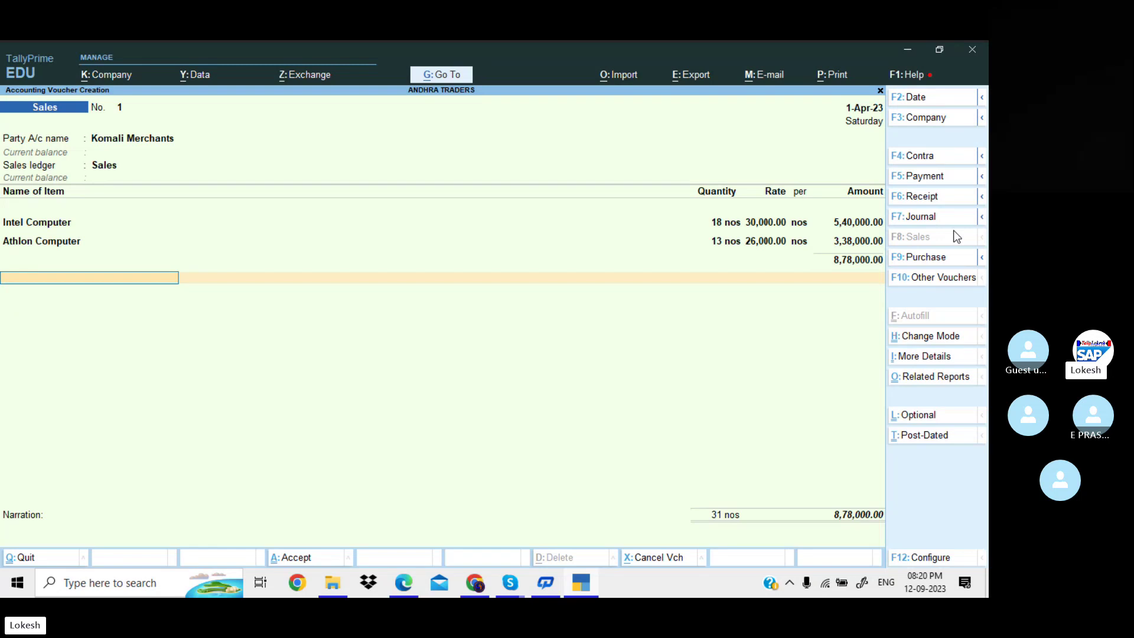
text(O)
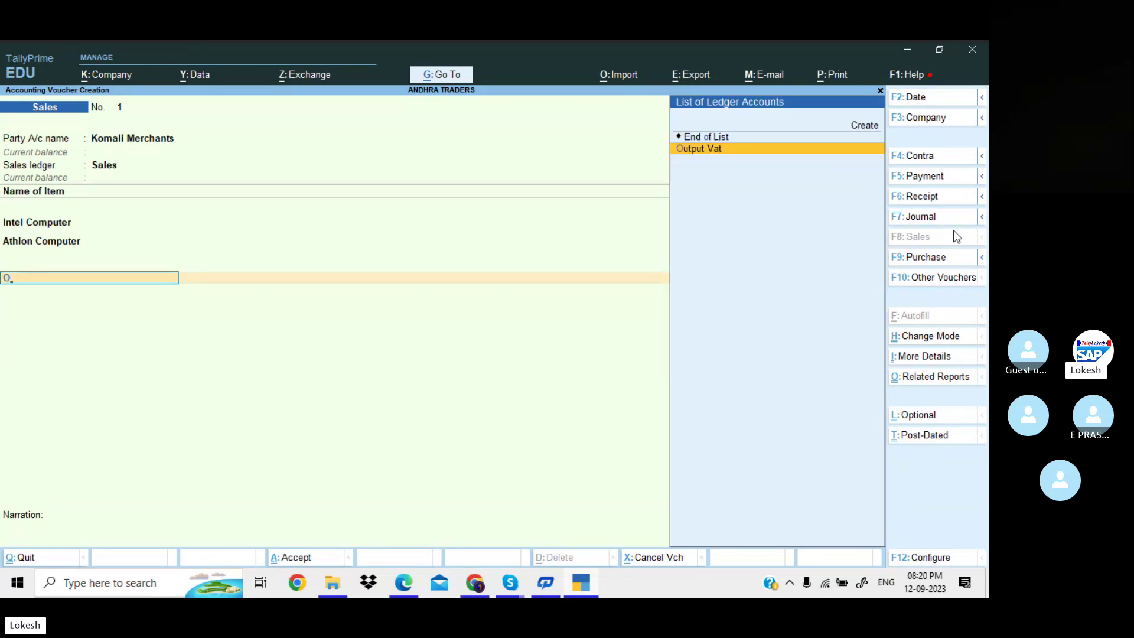
key(Return)
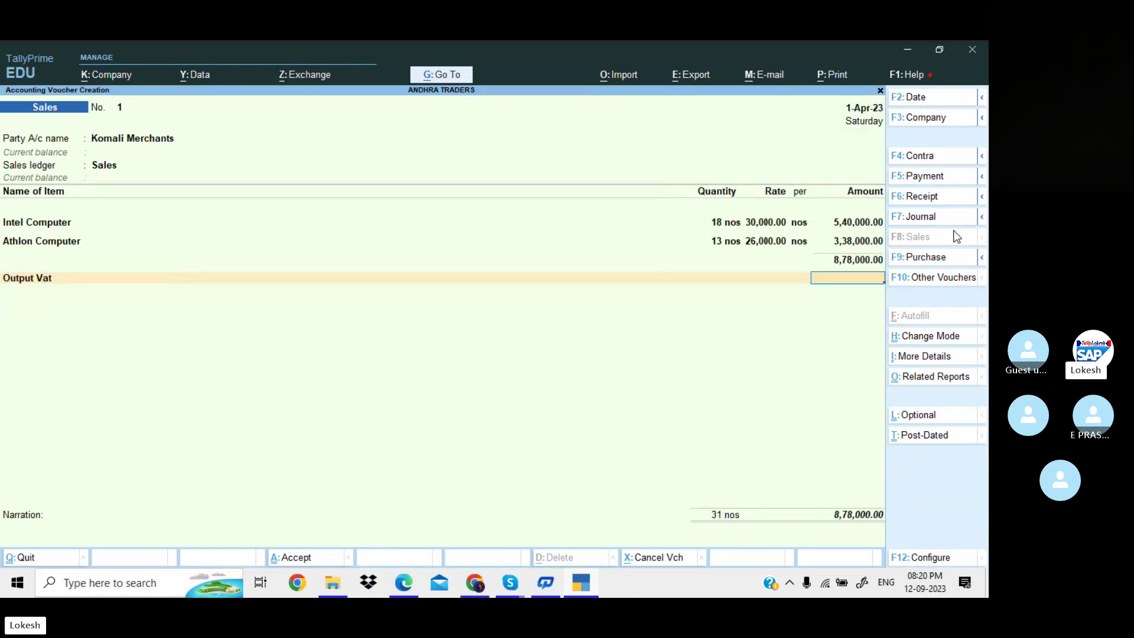
Open the Sales ledger for alteration from the sales voucher and set Set/Alter VAT Details to Yes
click(109, 168)
key(ctrl+Return)
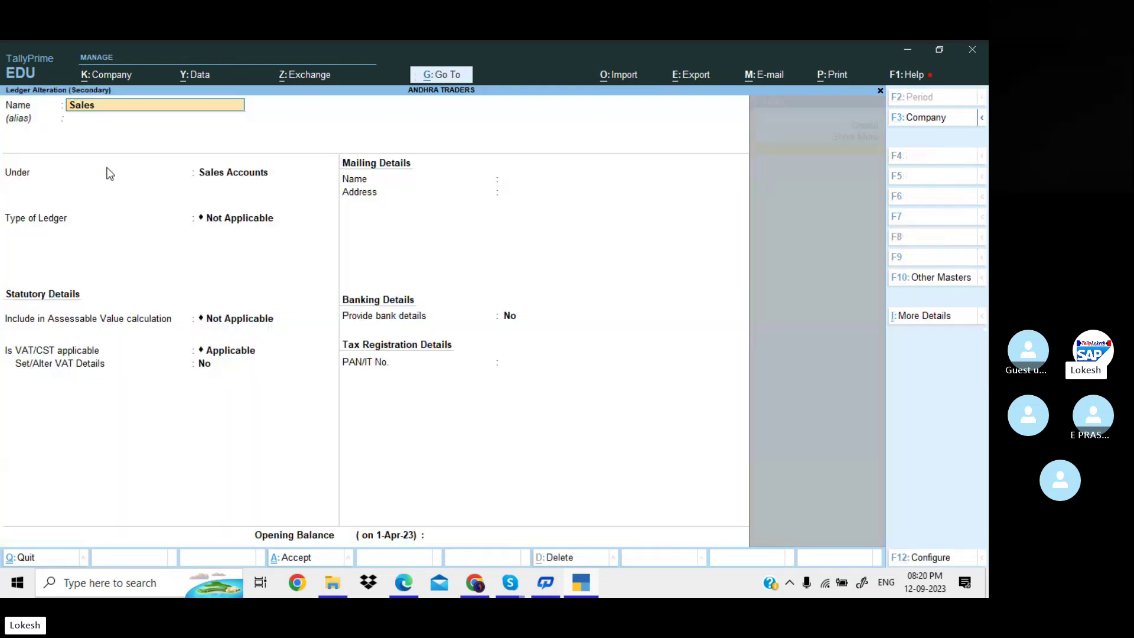
key(Return)
key(Return)
key(Return)
key(Return)
key(Return)
text(y)
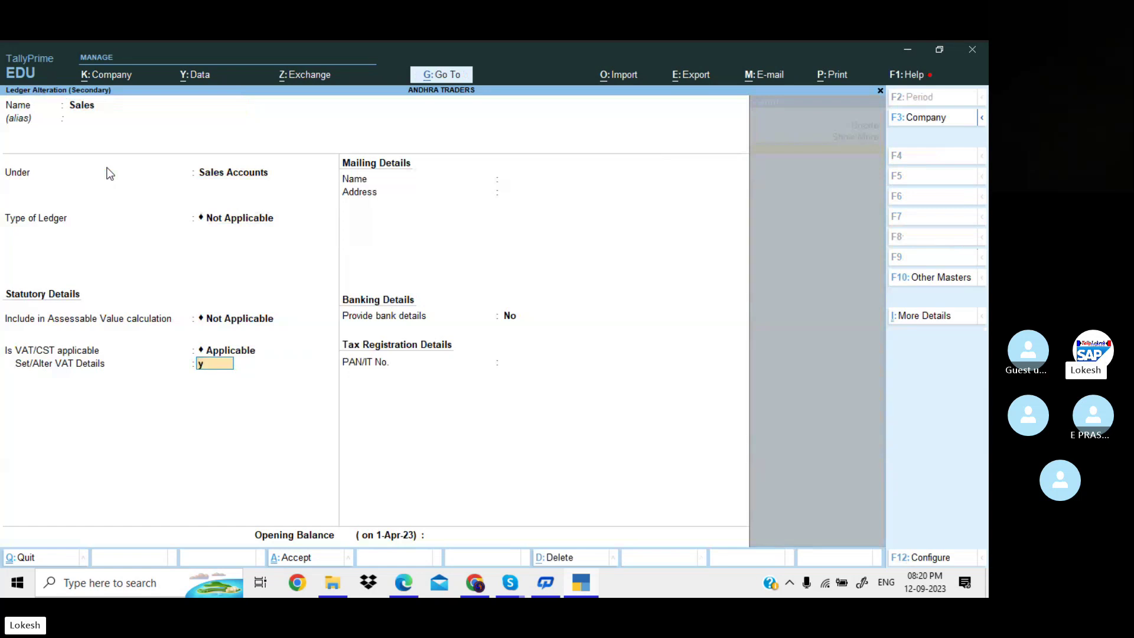
key(Return)
Keep the nature of transaction undefined, set the Sales ledger's VAT tax rate to 5% and save the ledger
key(Return)
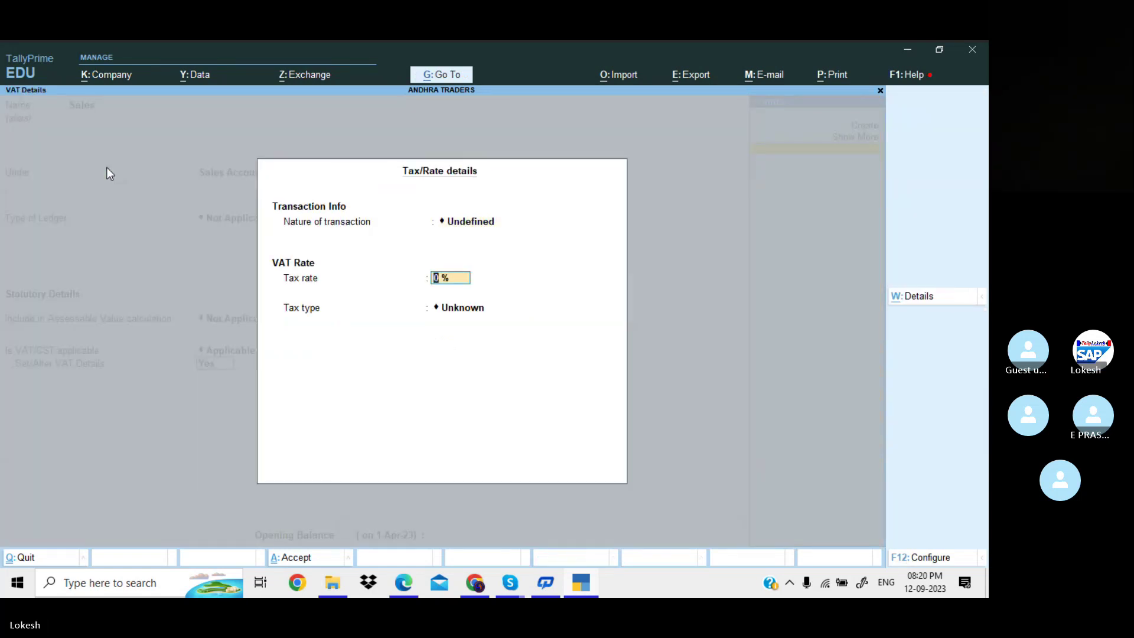
text(5)
key(Return)
key(Return)
key(Return)
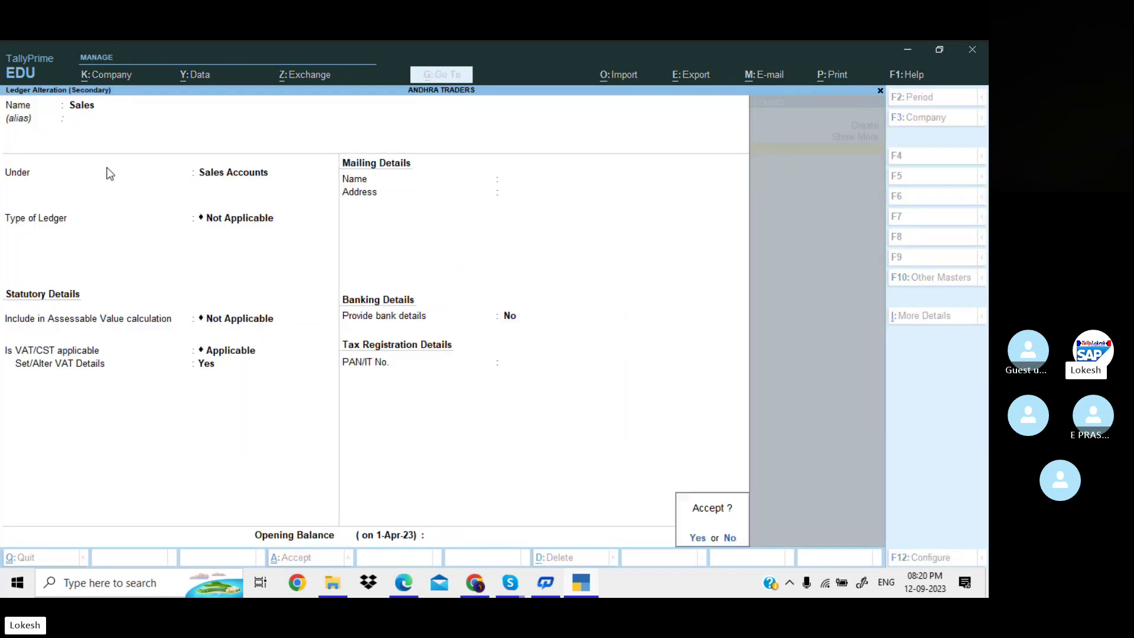
key(Return)
key(Return)
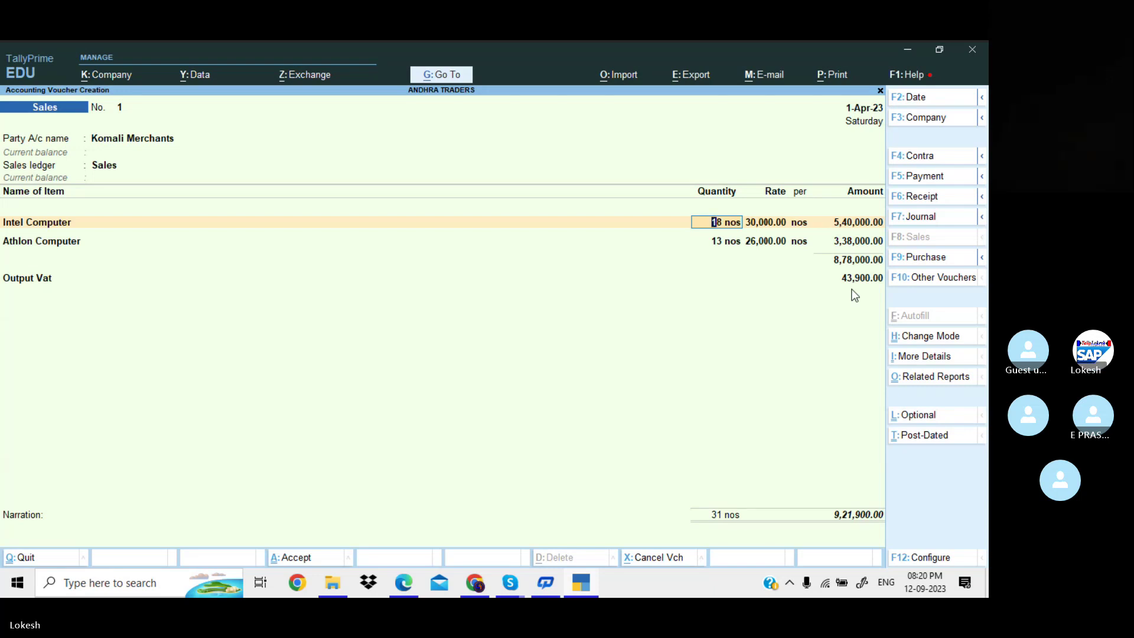
Accept the item lines and the Output Vat amount, and save the sales voucher for Komali Merchants
key(Return)
key(Return)
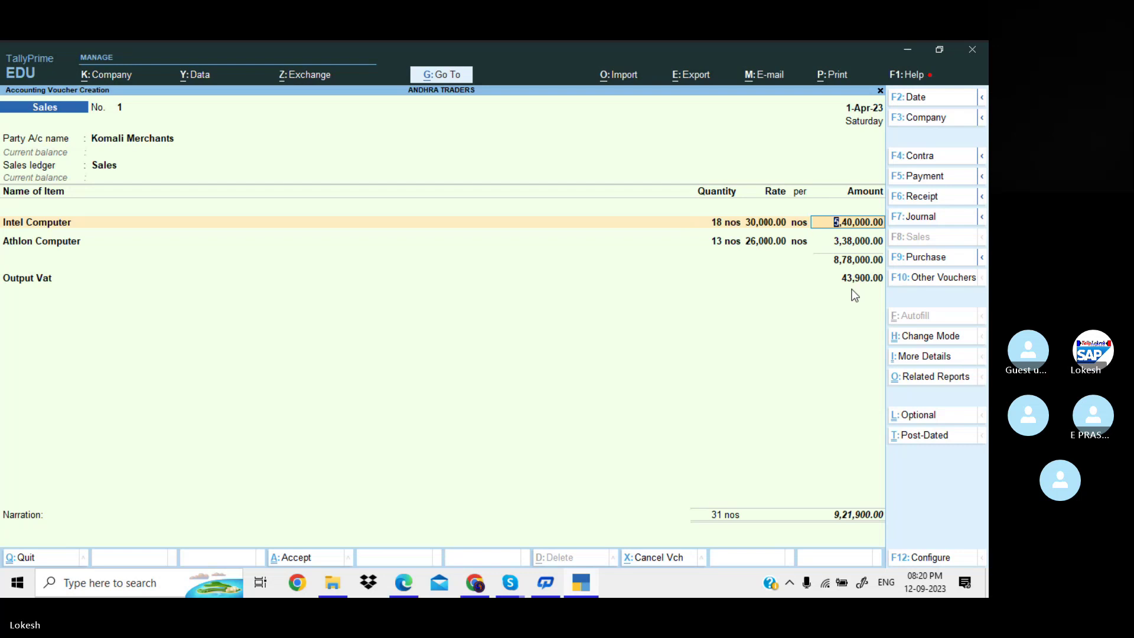
key(Return)
key(Return)
key(Return)
key(Return)
key(Return)
key(Return)
key(Return)
key(Return)
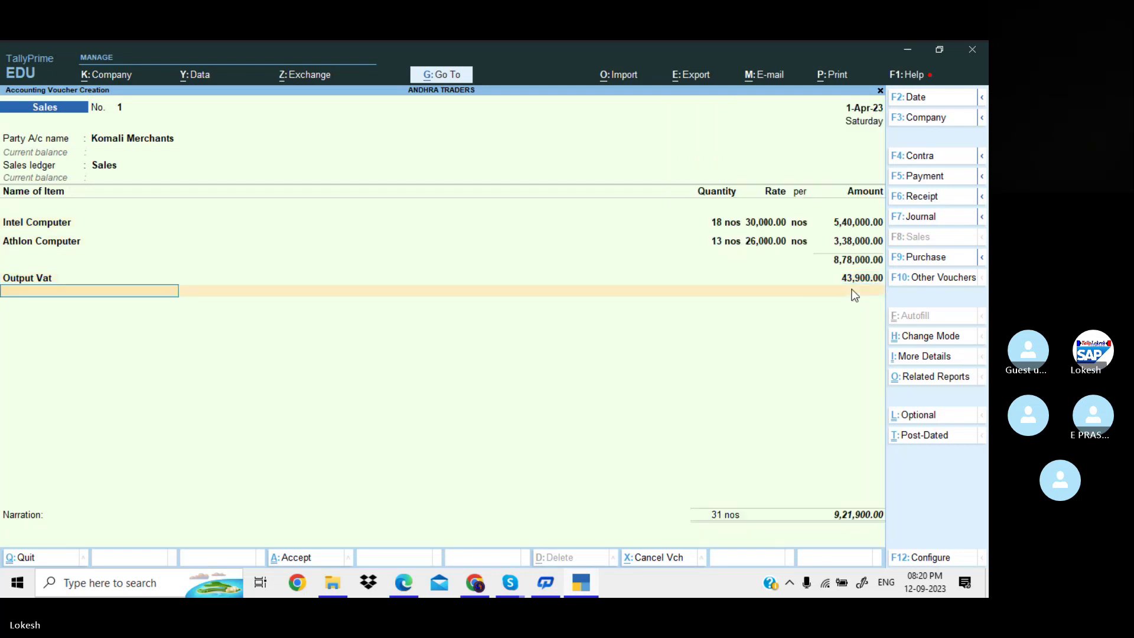
key(Return)
key(Return)
key(Return)
key(Return)
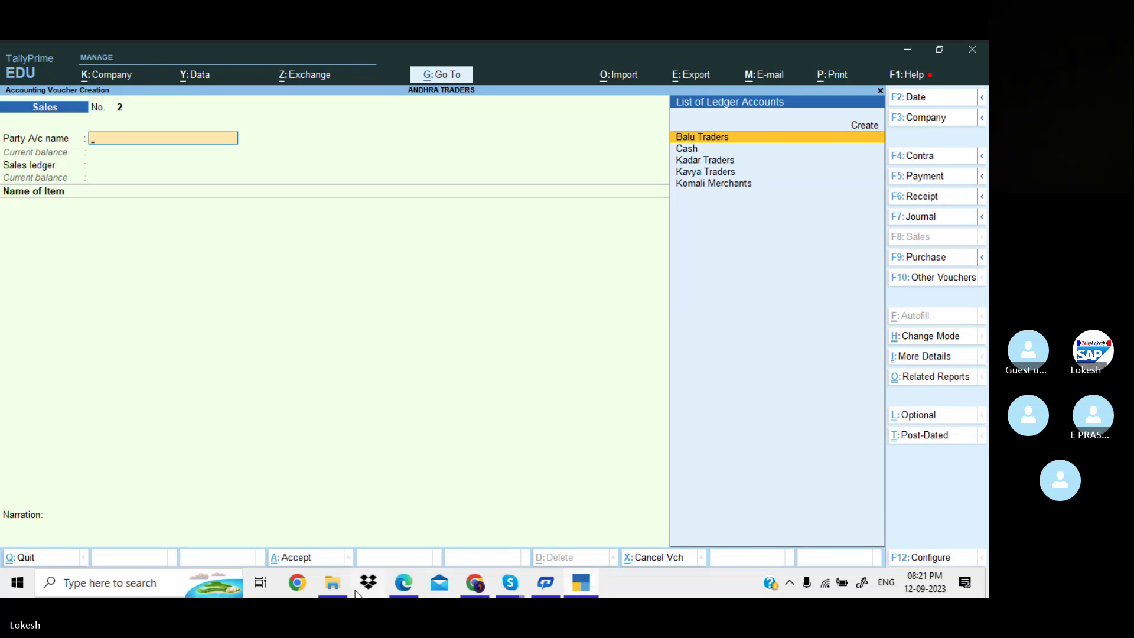
Check the Balu Traders purchase in the PDF problem, switch back to TallyPrime and start a purchase voucher with a blank supplier invoice number
click(404, 583)
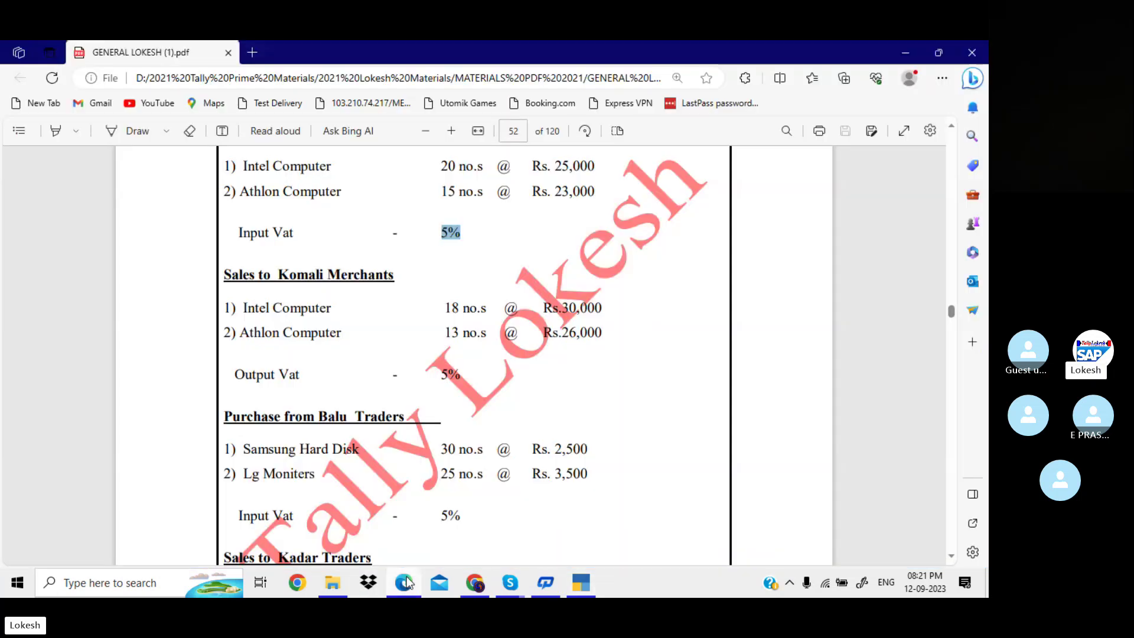
scroll(406, 583, down, 3)
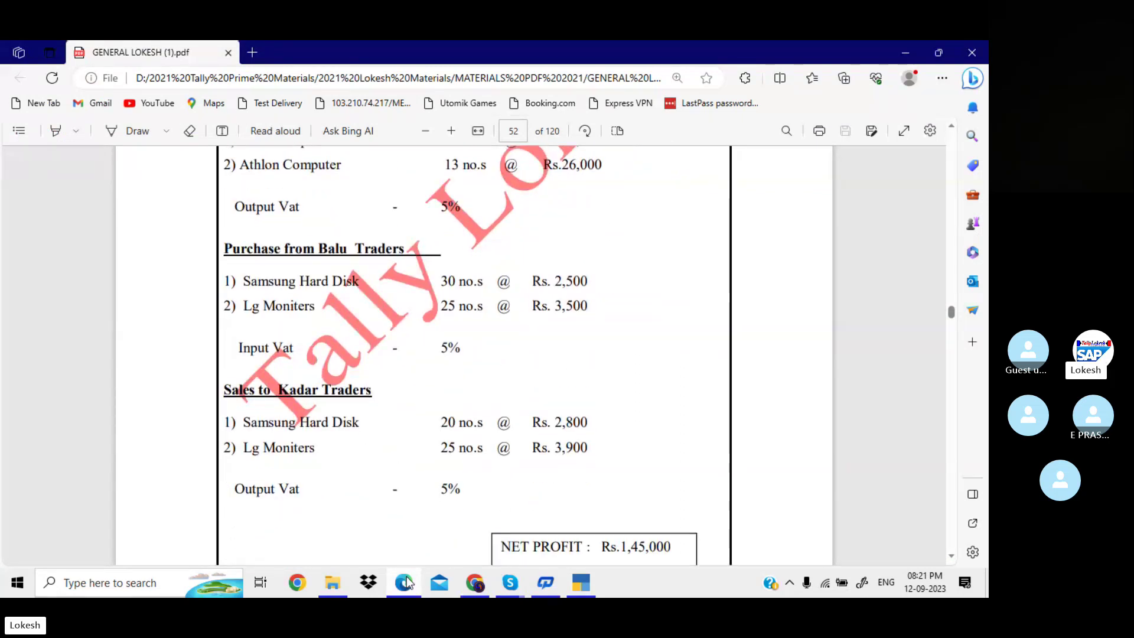
click(407, 583)
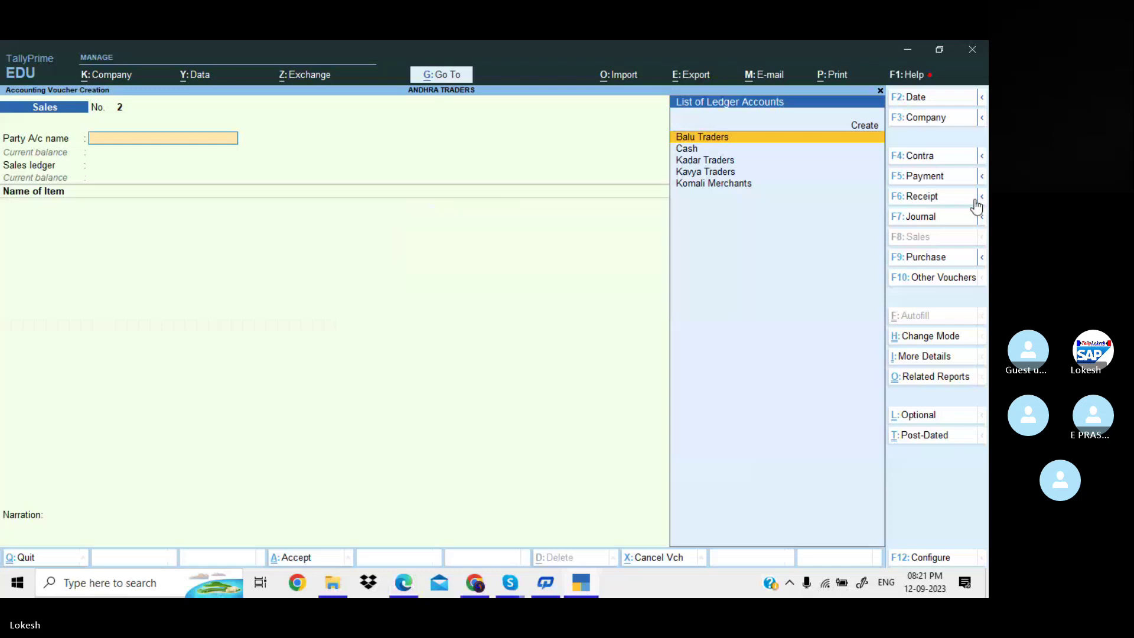
click(942, 264)
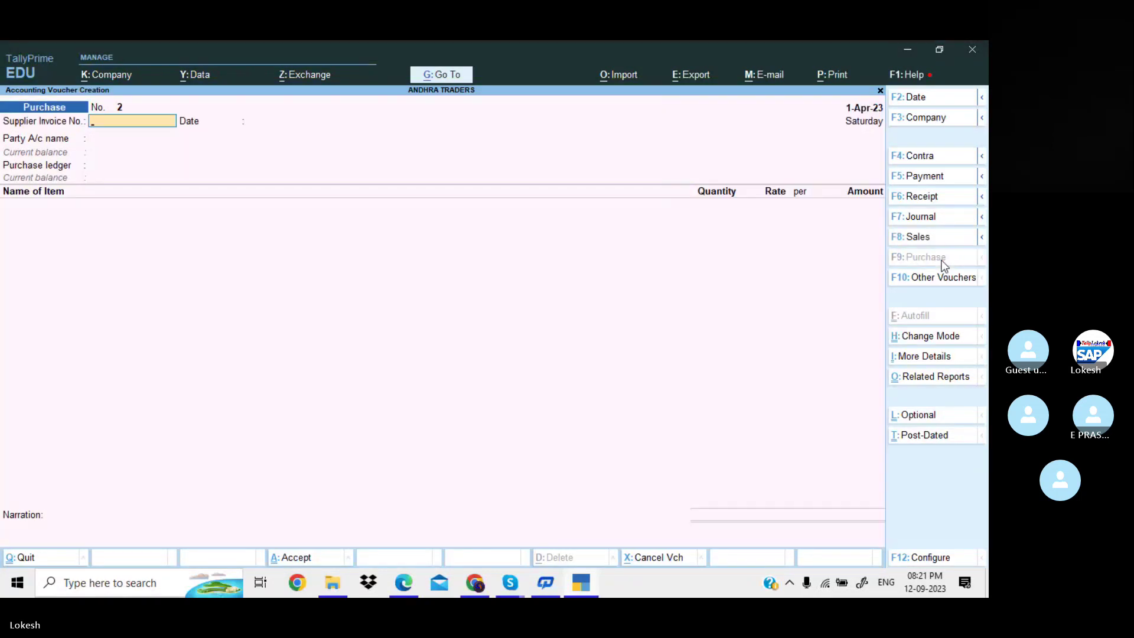
key(Return)
key(Down)
key(Up)
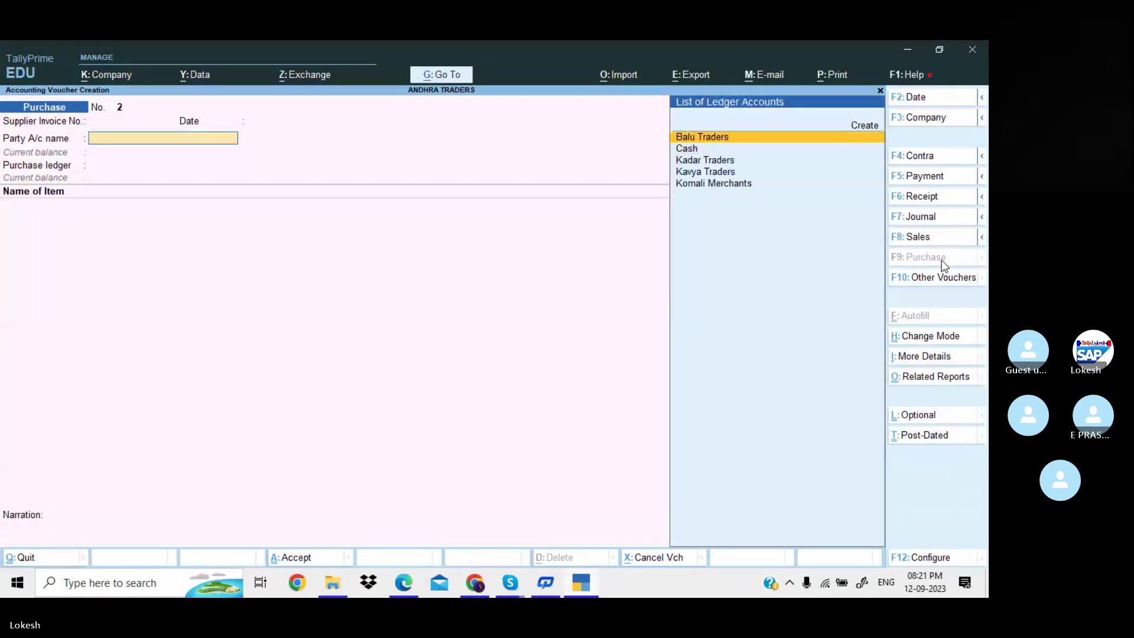
Choose Balu Traders as the party, accept its default receipt and party details, and select the Purchase ledger
key(Return)
key(Return)
key(Return)
key(Return)
key(Return)
key(Return)
key(Return)
key(Return)
key(Return)
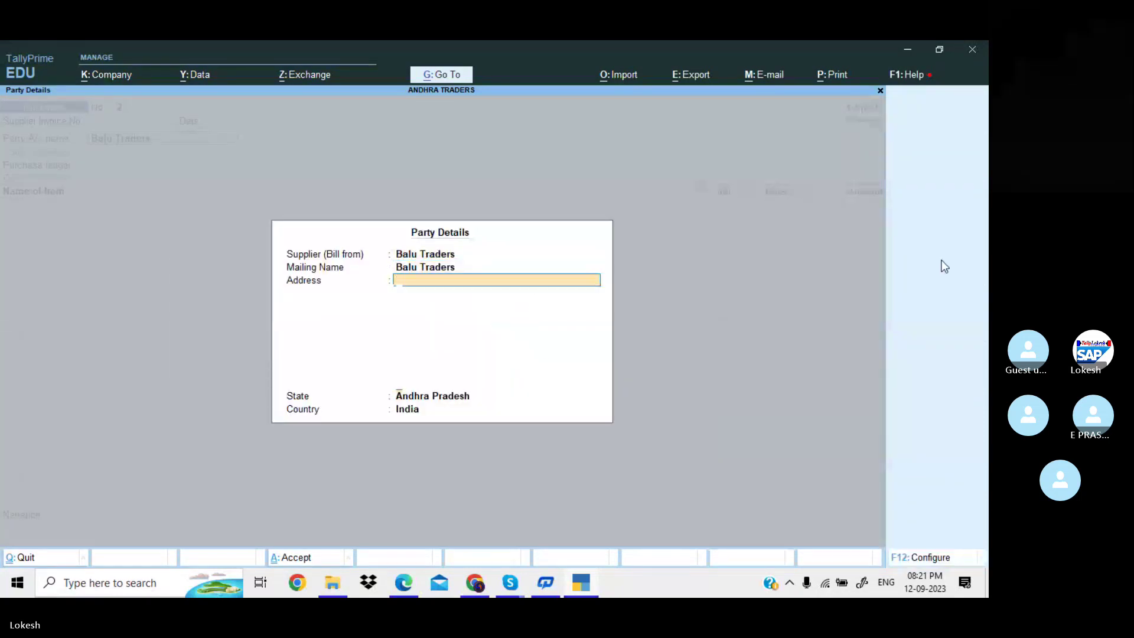
key(Return)
key(Return)
key(Return)
key(Return)
key(Return)
Add Samsung Hard Disk to the purchase voucher with a quantity of 30 nos at a rate of 2,500
key(alt+Tab)
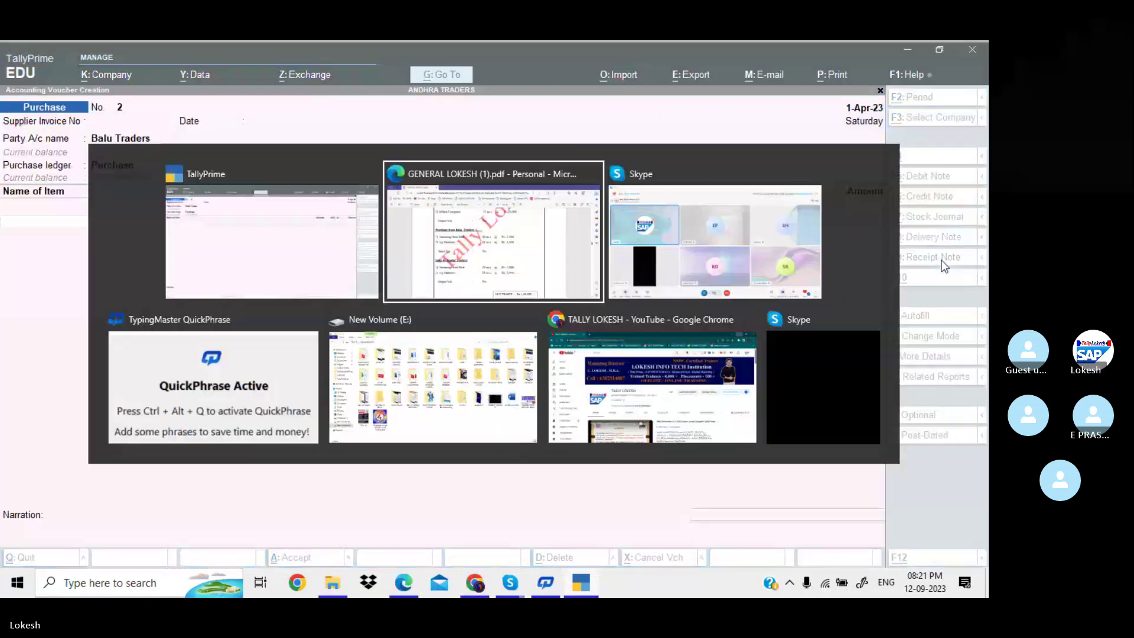
key(alt+Tab)
key(Down)
key(Down)
key(Down)
key(Down)
key(Return)
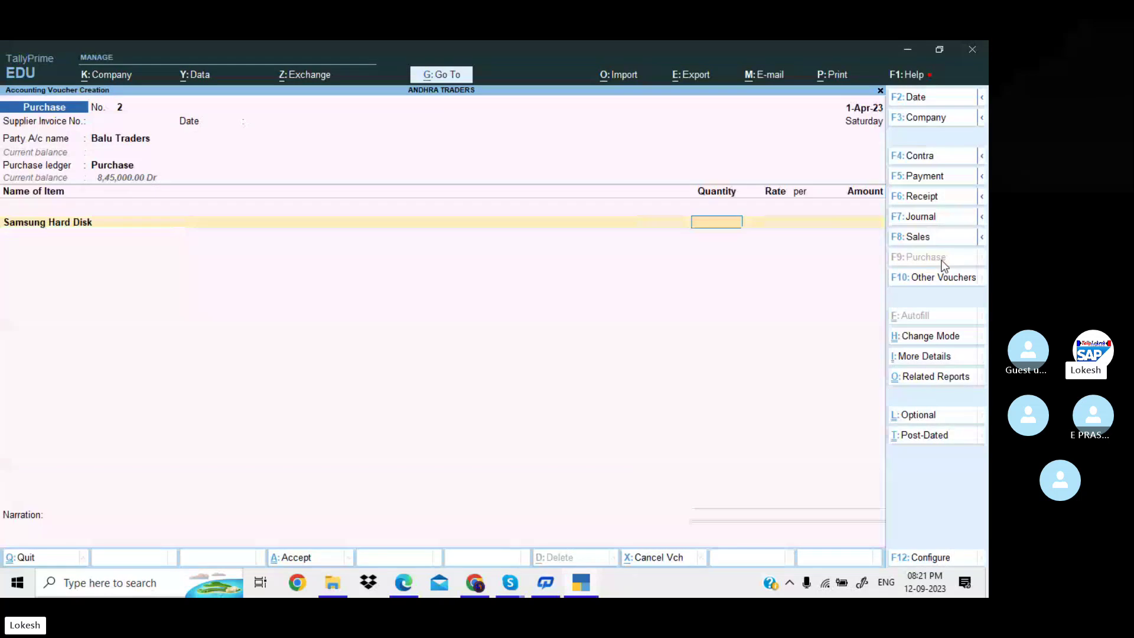
key(alt+Tab)
key(alt+Tab)
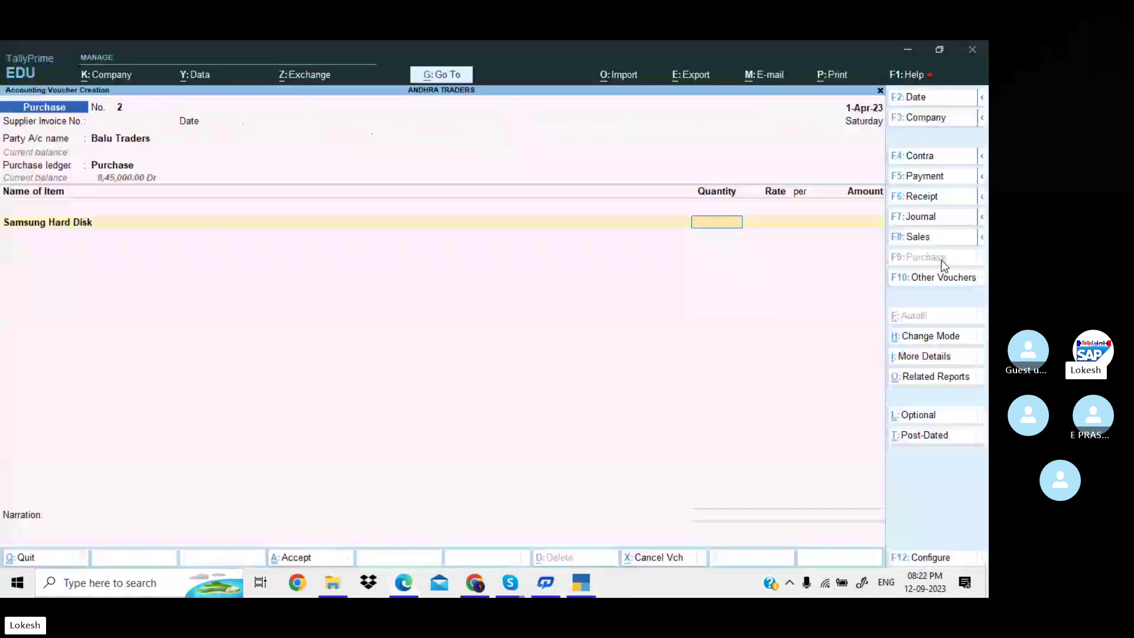
text(30)
key(Return)
text(2500)
key(Return)
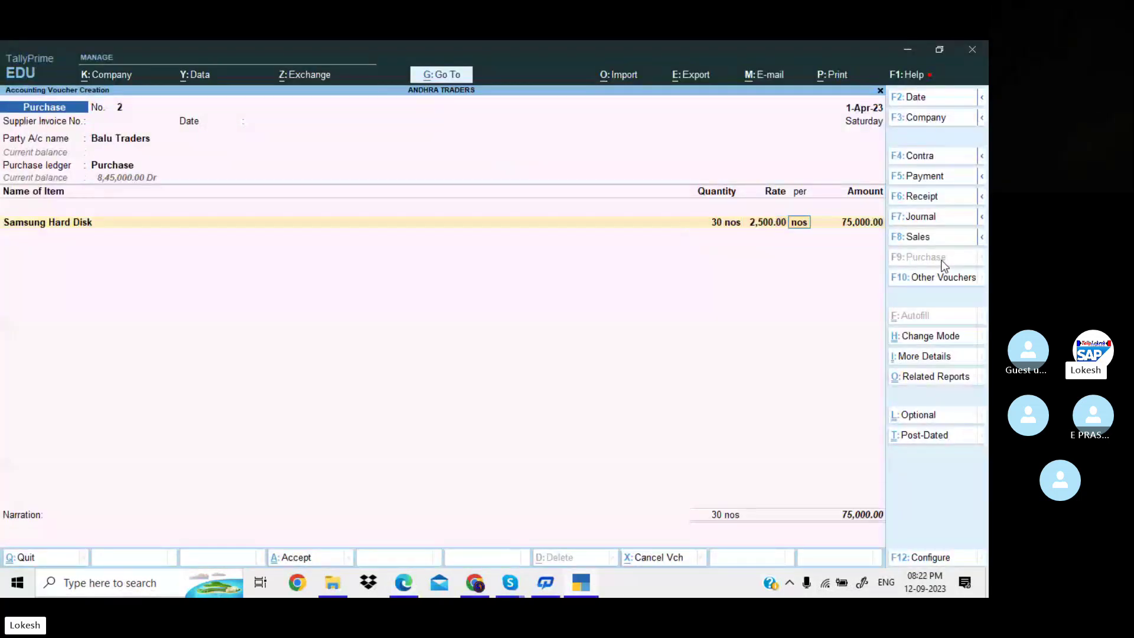
key(Return)
key(Return)
Add Lg Moniters to the purchase voucher with a quantity of 25 nos at a rate of 3,500
key(alt+Tab)
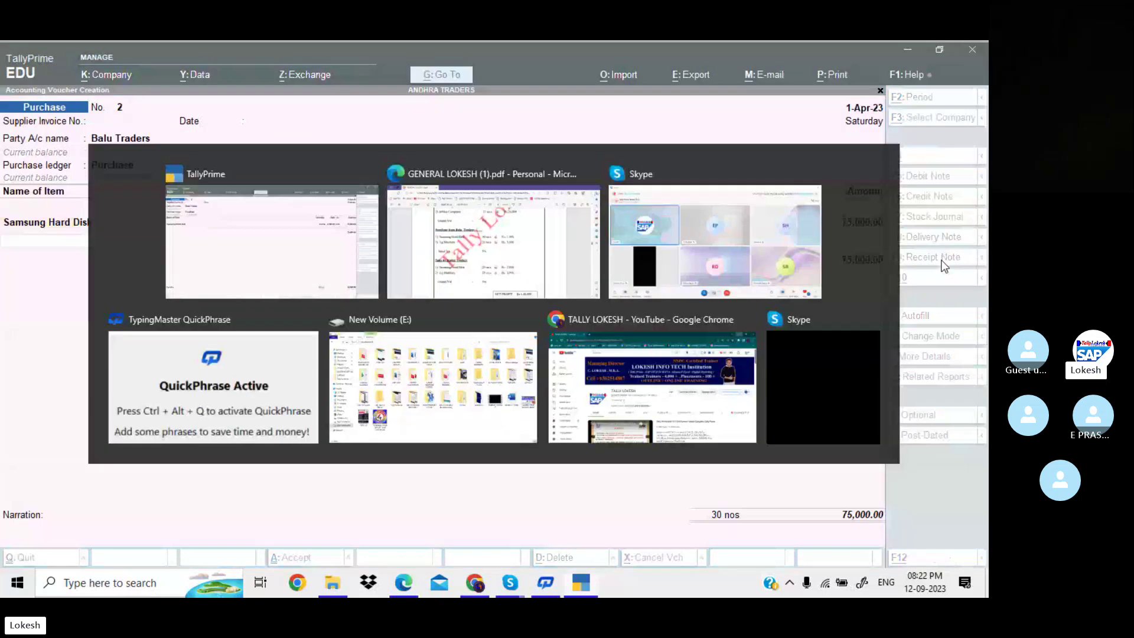
text(Lg)
key(Return)
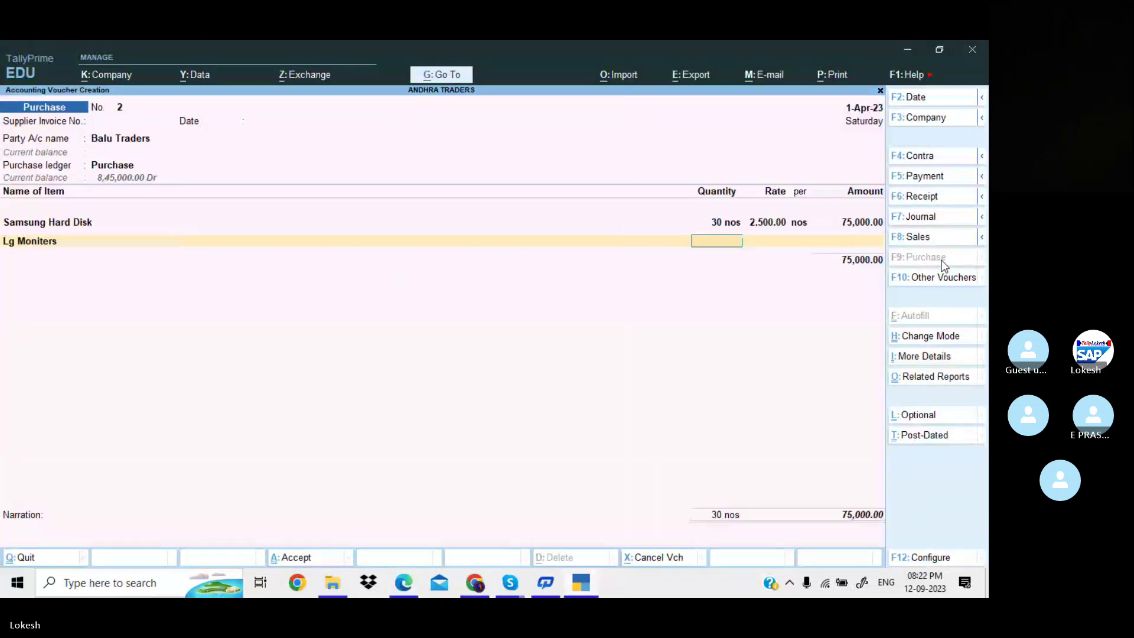
key(alt+Tab)
key(alt+Tab)
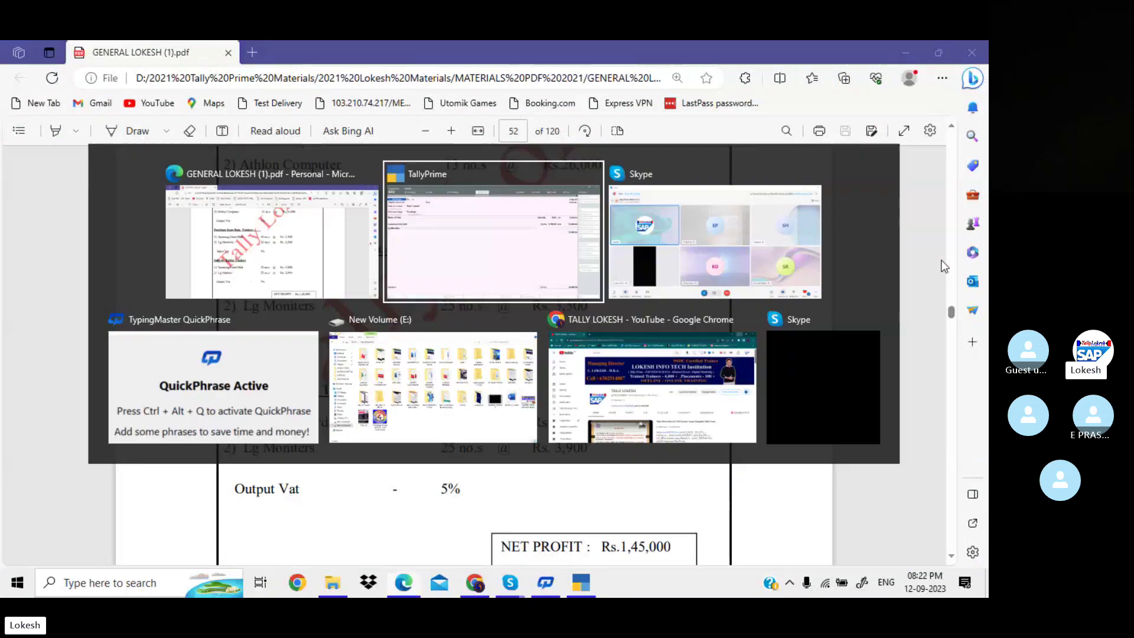
text(25)
key(Return)
text(3500)
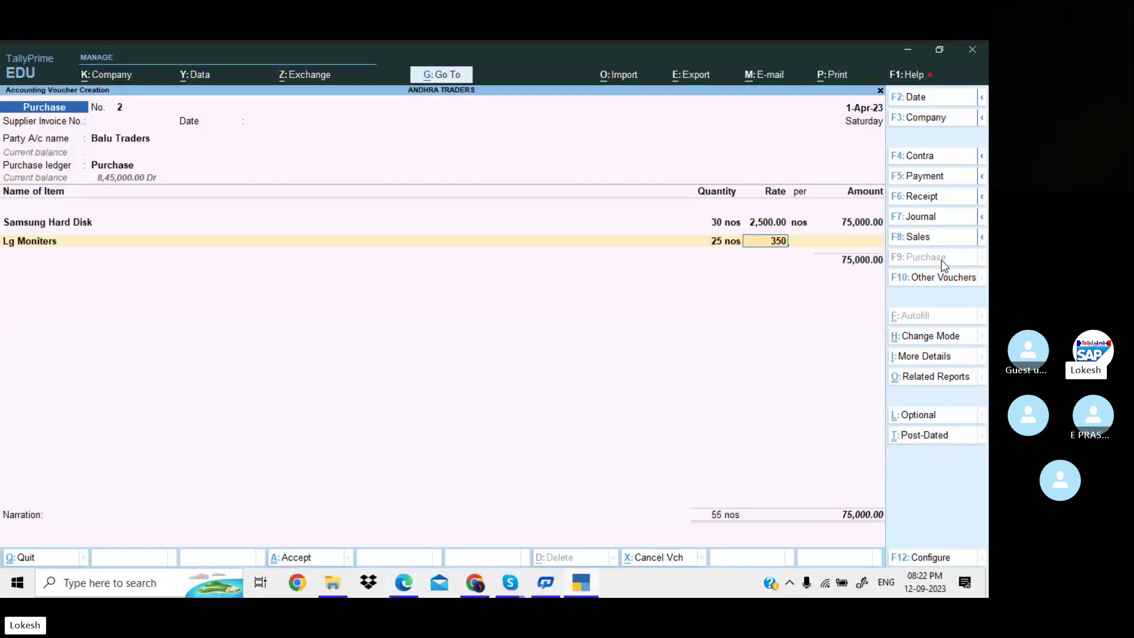
key(Return)
key(Return)
key(Return)
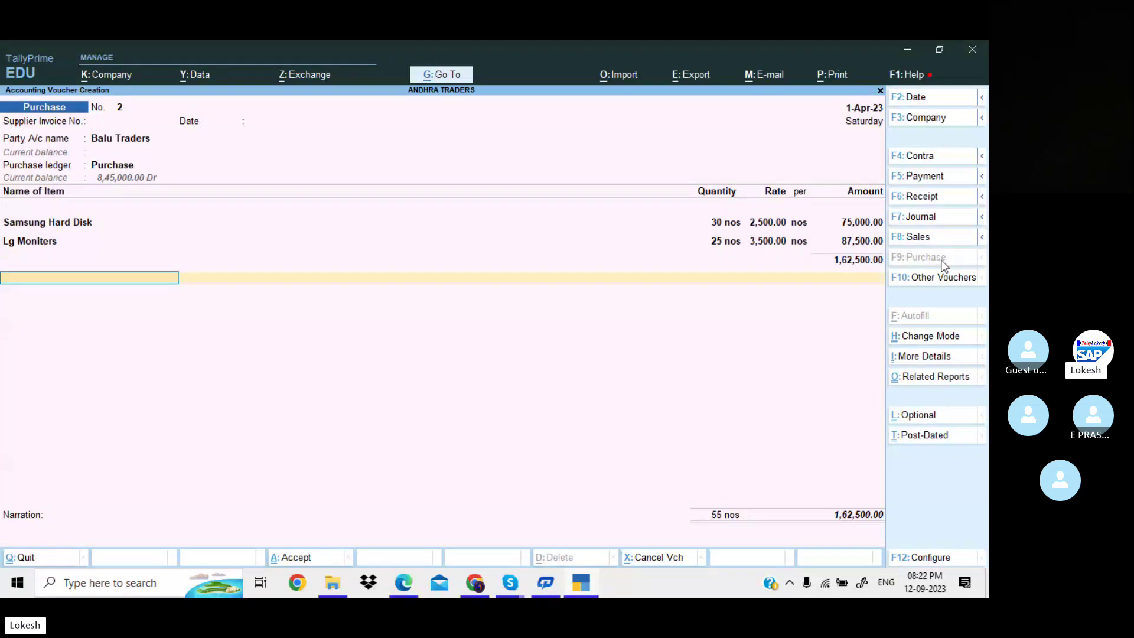
Add the Input Vat ledger below the purchased items and save the purchase voucher for Balu Traders
key(Return)
key(Return)
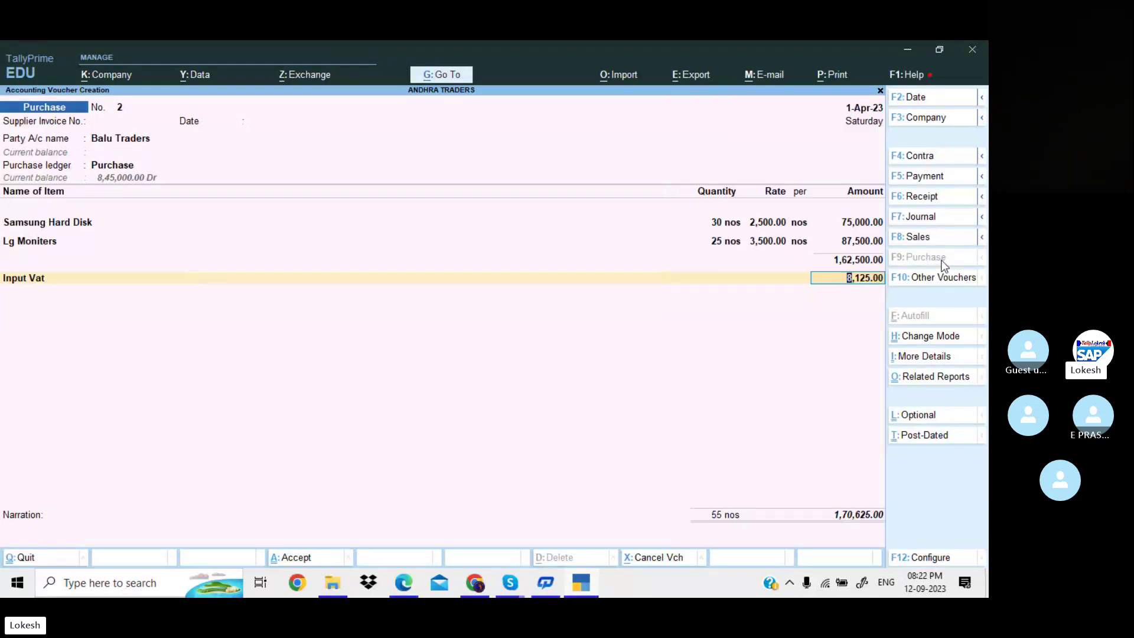
key(Return)
key(Return)
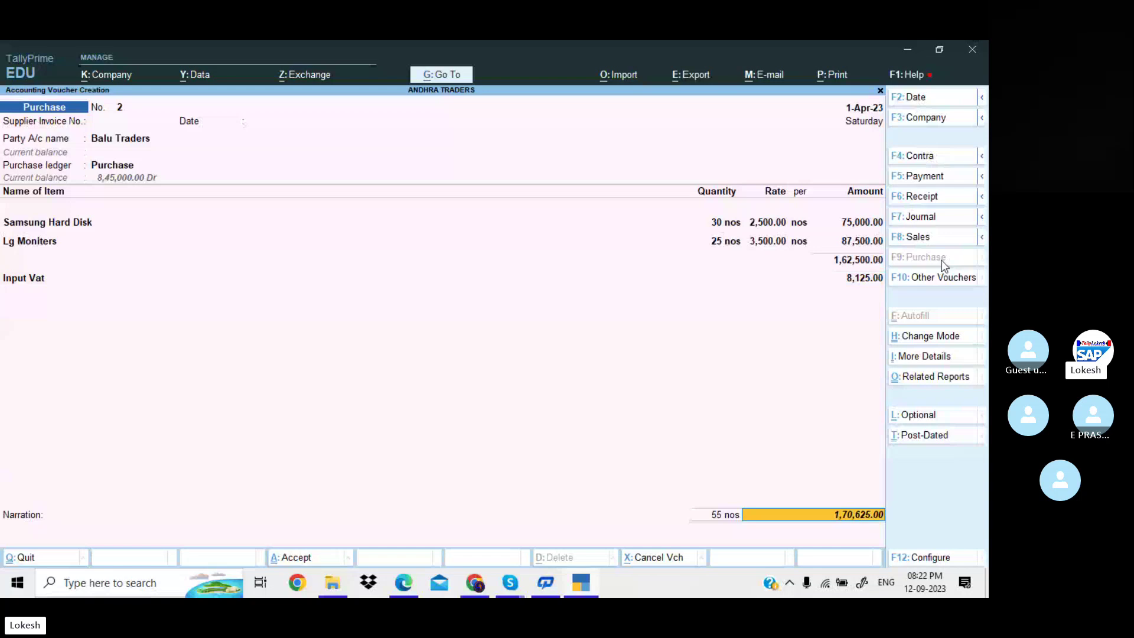
key(Return)
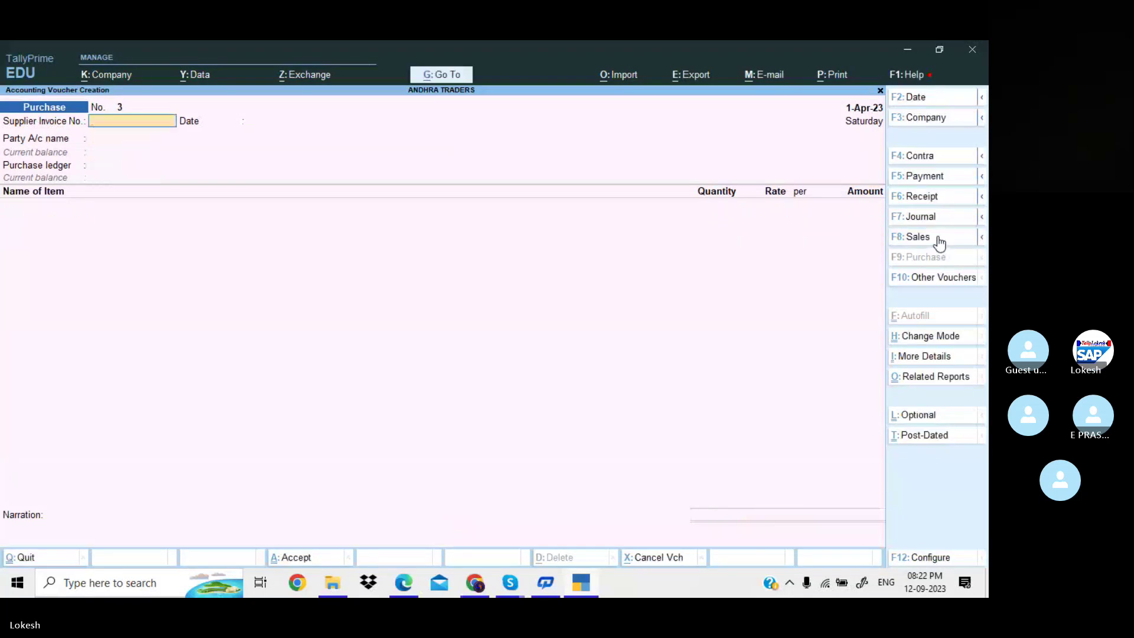
Start a sales voucher and choose Kadar Traders as the party, as given in the PDF problem
click(939, 238)
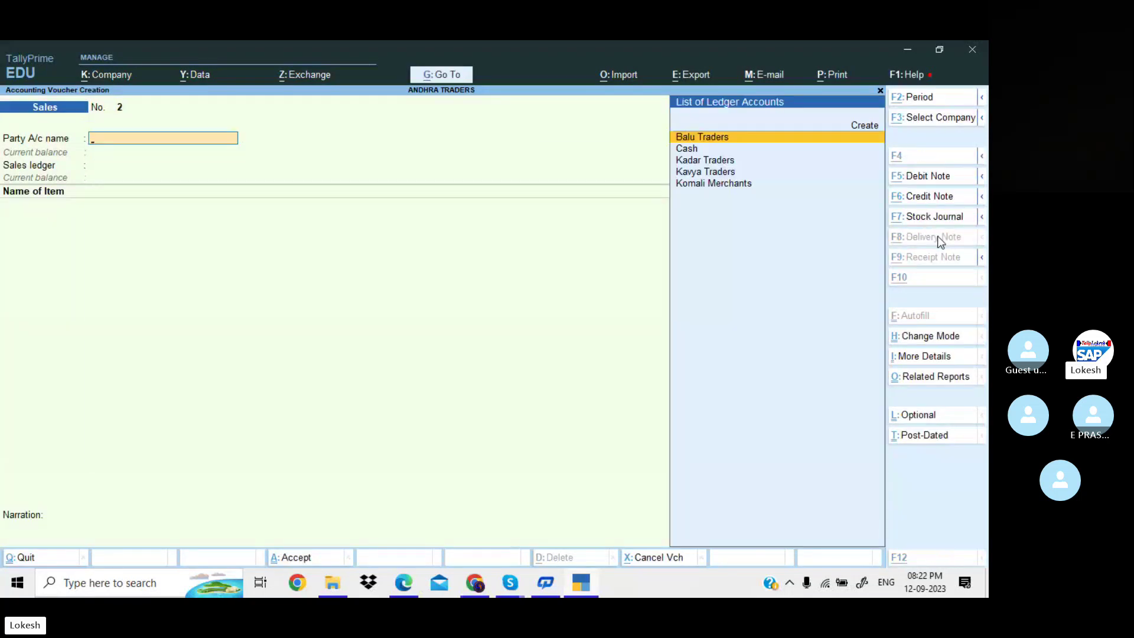
key(alt+Tab)
key(alt+Tab)
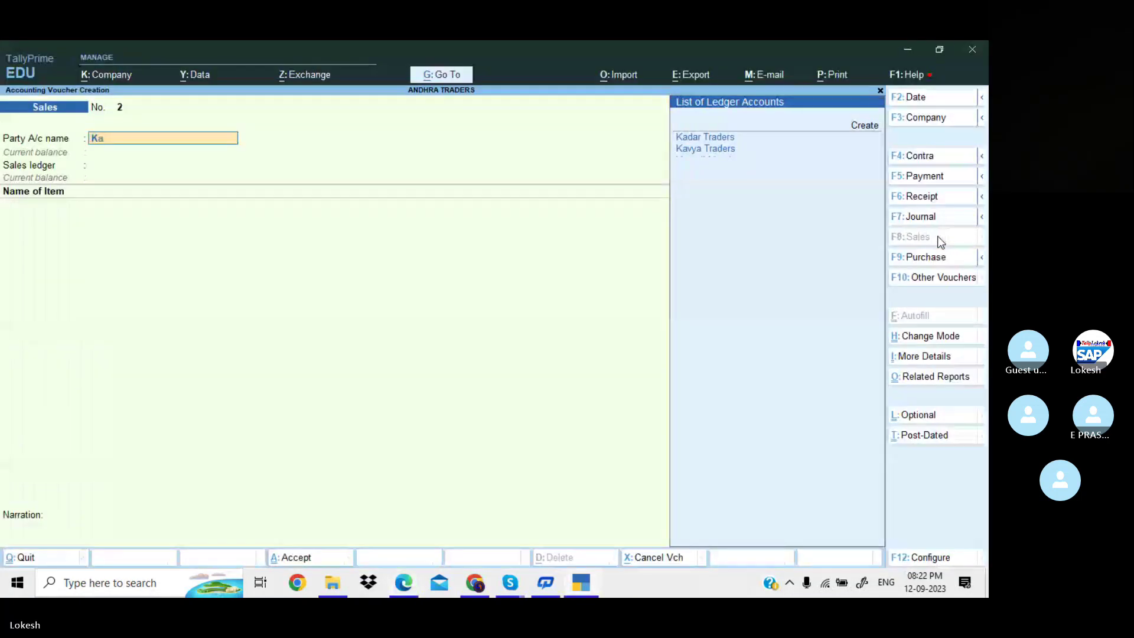
key(Return)
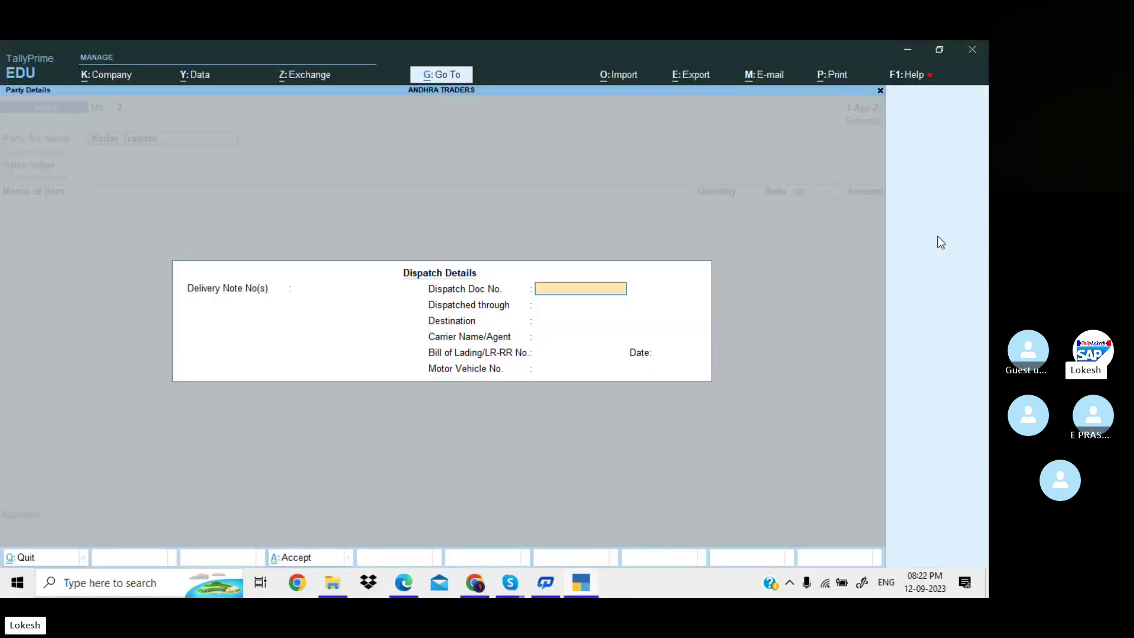
Leave the dispatch details blank, accept Kadar Traders' party details and select the Sales ledger
key(Return)
key(Return)
key(Return)
key(Return)
key(Return)
key(Return)
key(Return)
key(Return)
key(Return)
key(Return)
key(Return)
key(Return)
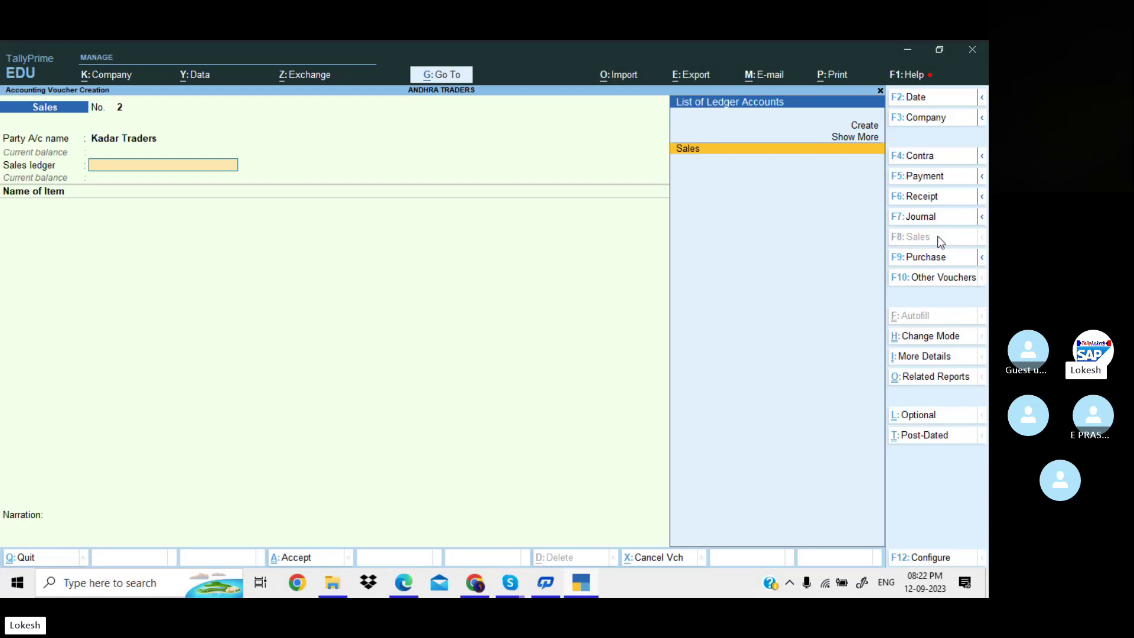
key(Return)
Add Samsung Hard Disk to the sales voucher with a quantity of 20 nos at a rate of 2,800
key(alt+Tab)
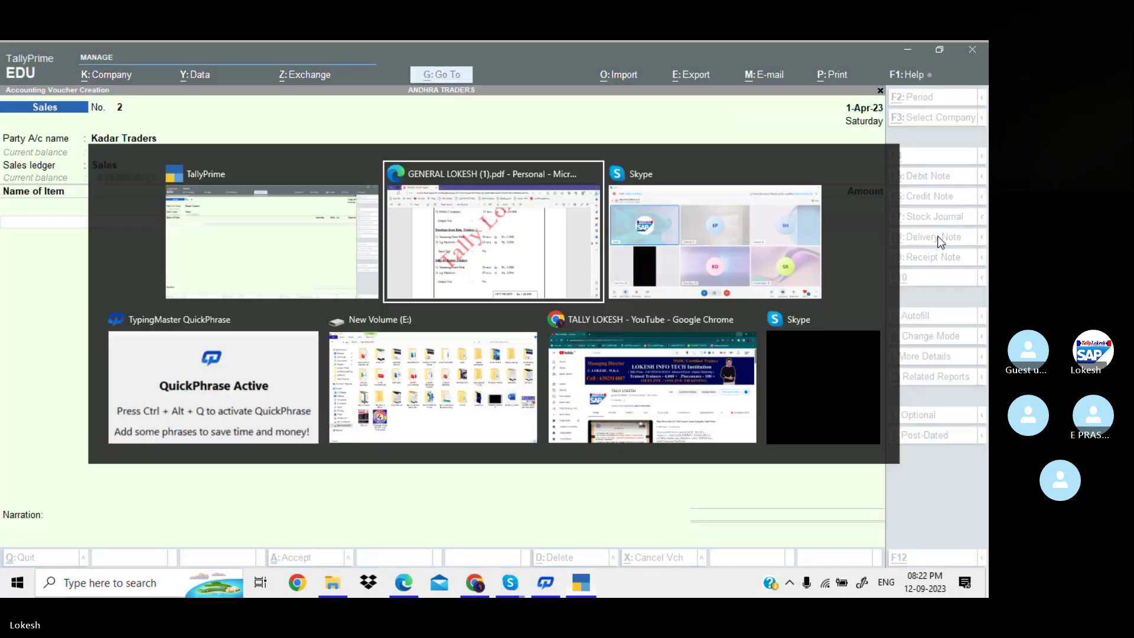
key(alt+Tab)
text(S)
key(Return)
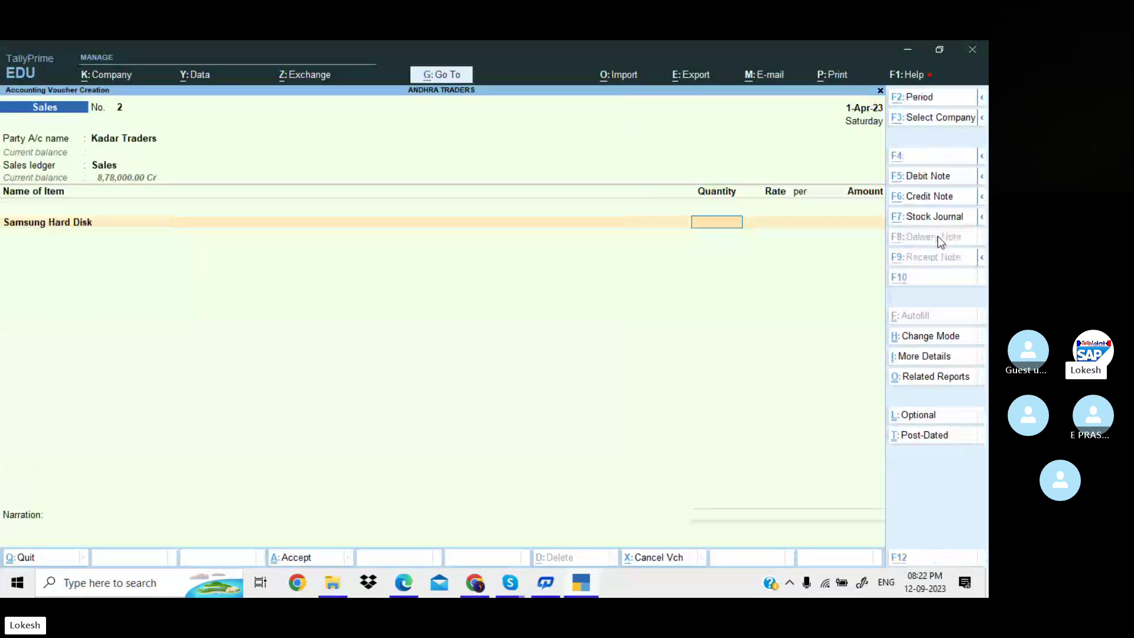
key(alt+Tab)
key(alt+Tab)
text(20)
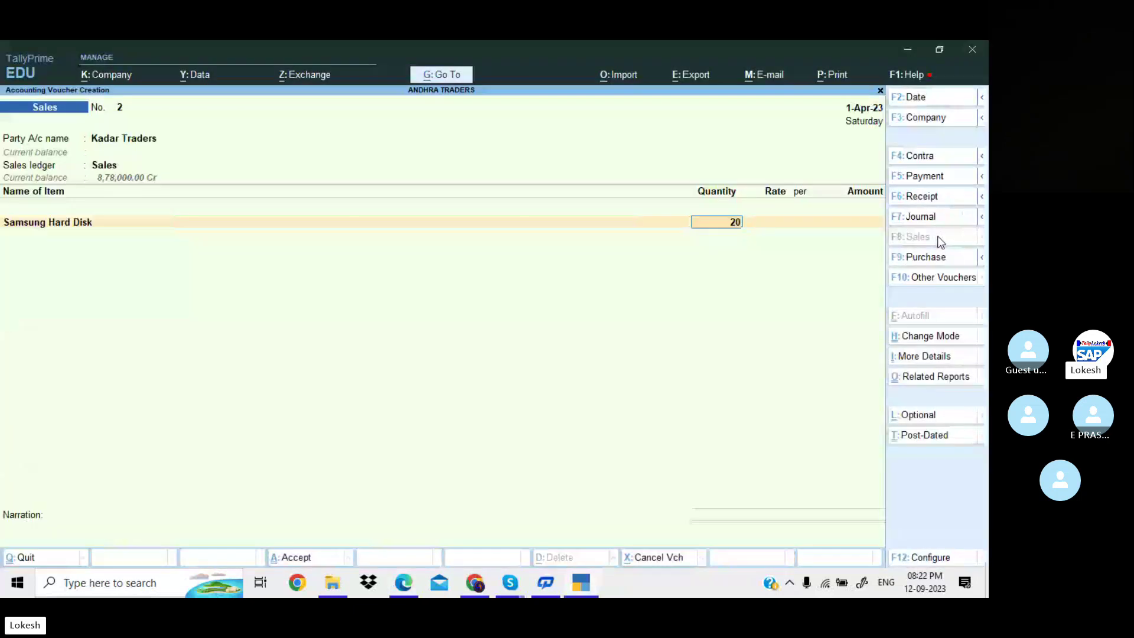
key(Return)
text(2800)
key(Return)
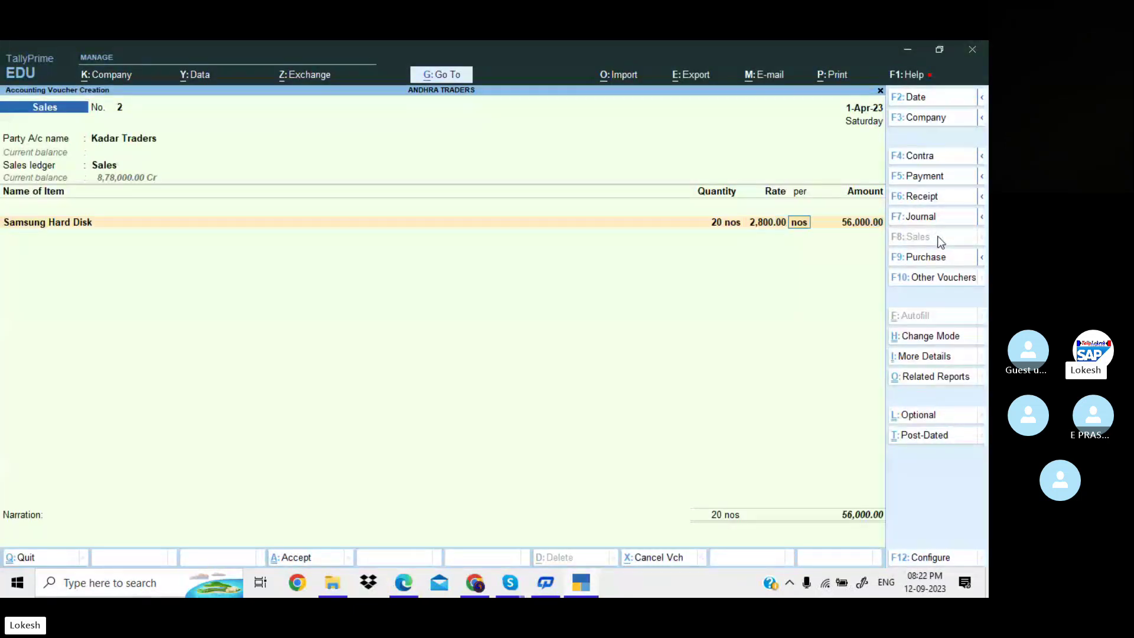
key(Return)
key(Return)
Add Lg Moniters to the sales voucher with a quantity of 25 nos at a rate of 3,900
key(alt+Tab)
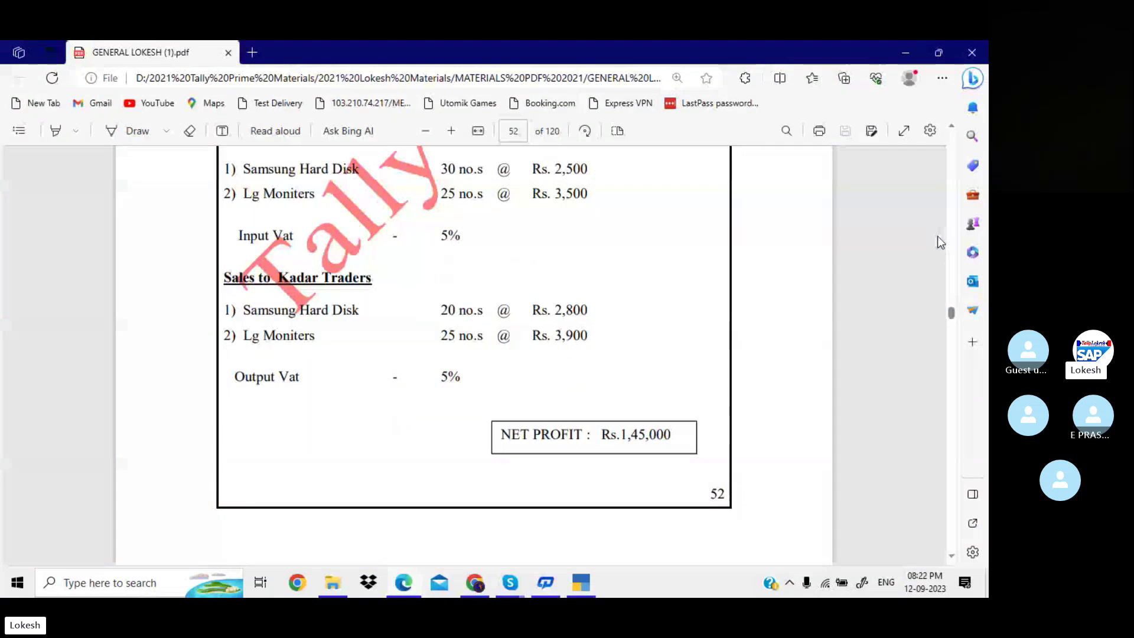
key(alt+Tab)
text(lg)
key(Return)
key(alt+Tab)
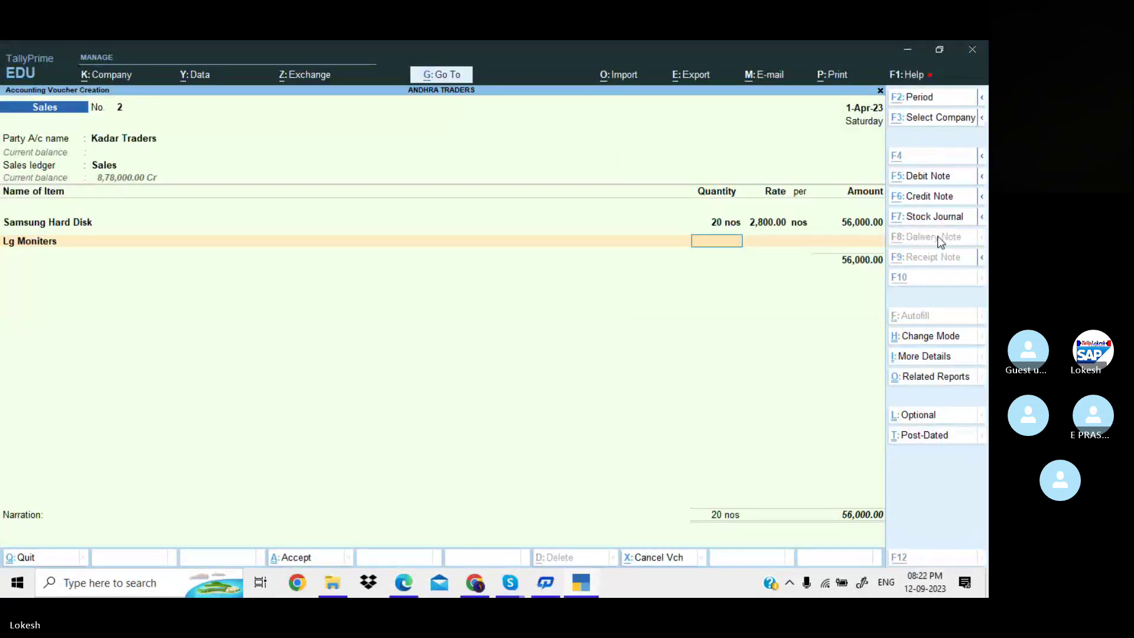
key(alt+Tab)
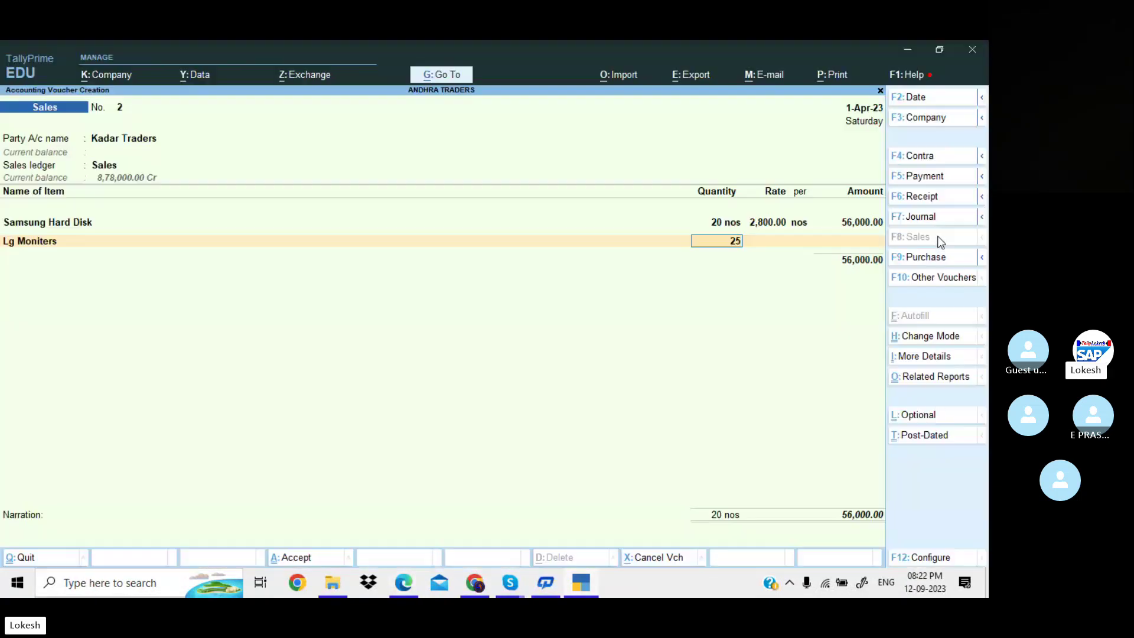
key(Return)
text(3900)
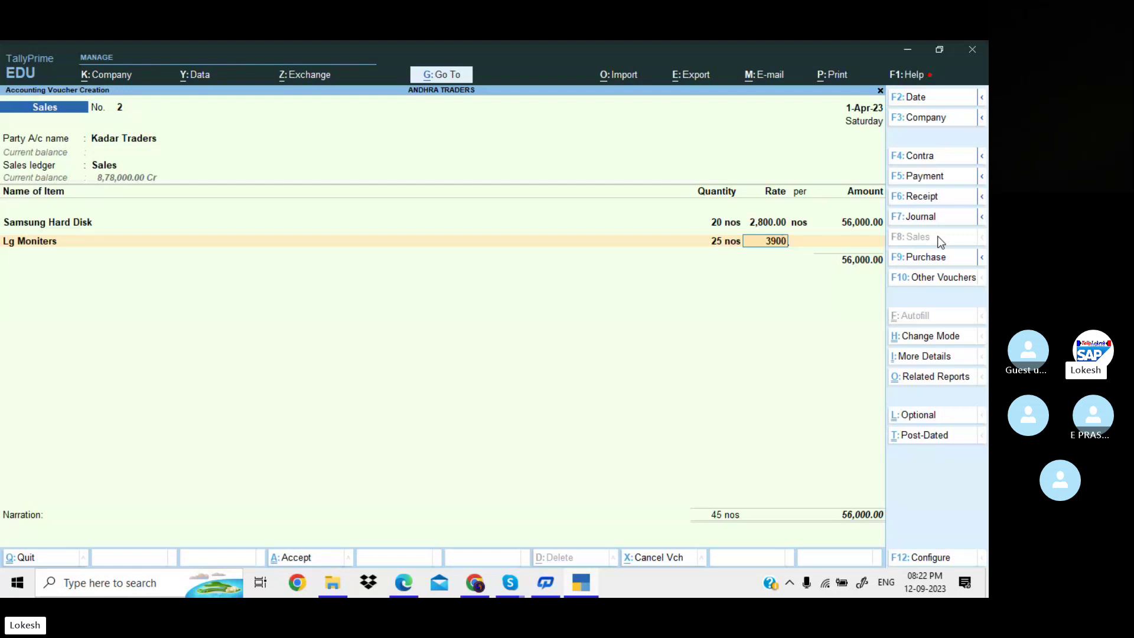
key(Return)
key(Return)
key(Return)
End the item list, add the Output Vat ledger and save the sales voucher for Kadar Traders
key(Return)
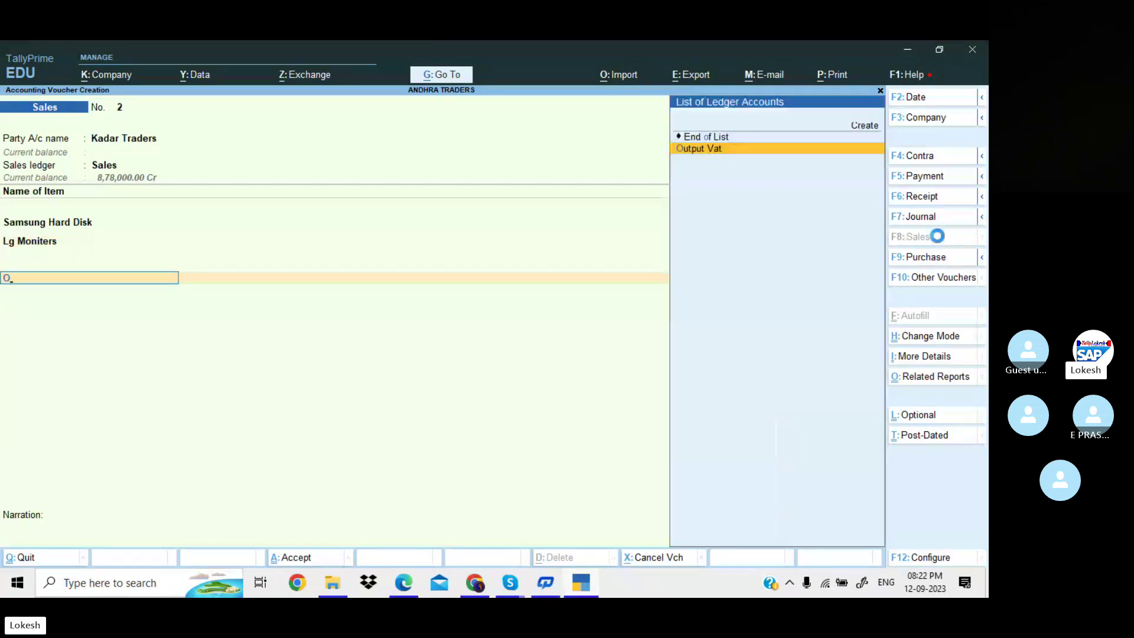
key(Return)
key(Return)
key(Return)
key(Return)
key(Return)
key(Return)
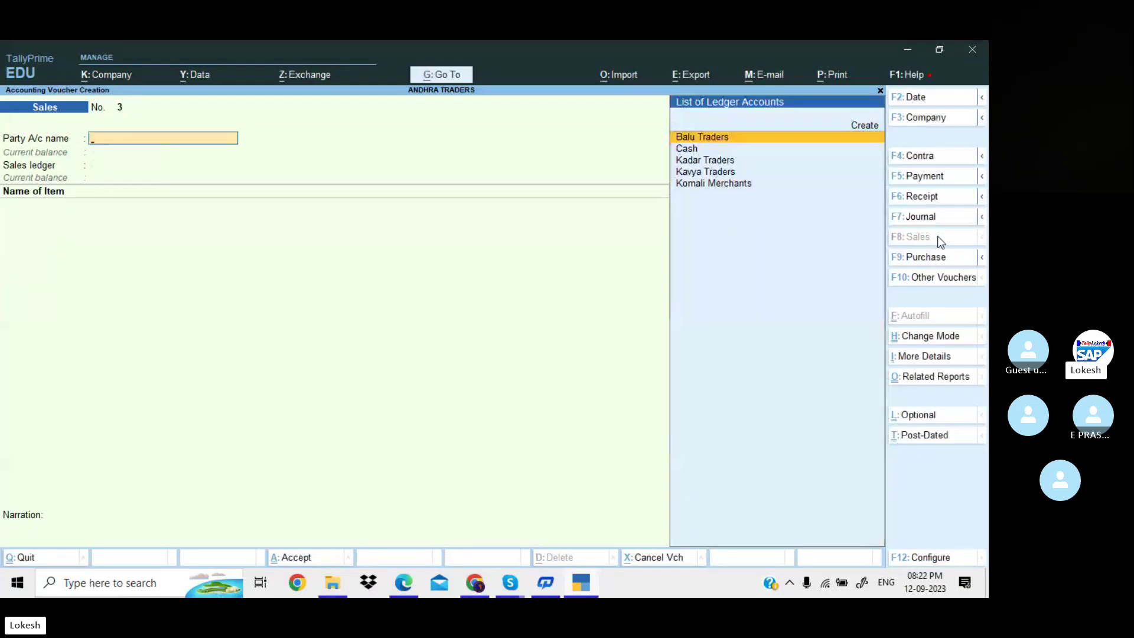
Quit sales voucher entry and open the Profit & Loss A/c report for ANDHRA TRADERS
key(Escape)
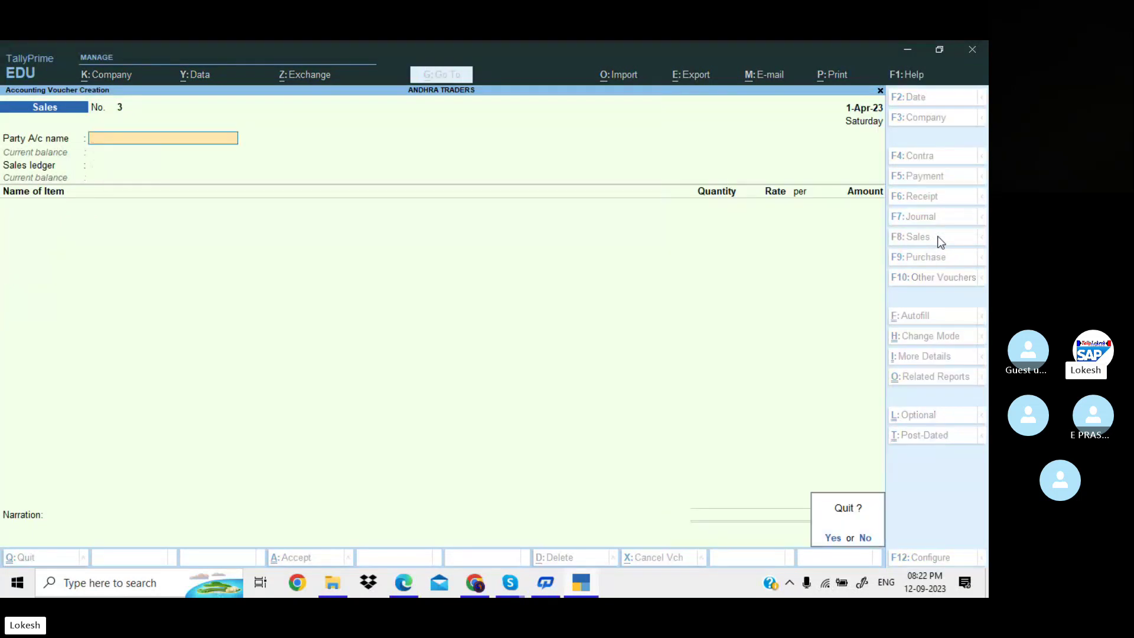
key(Return)
key(Down)
key(Down)
key(Down)
key(Down)
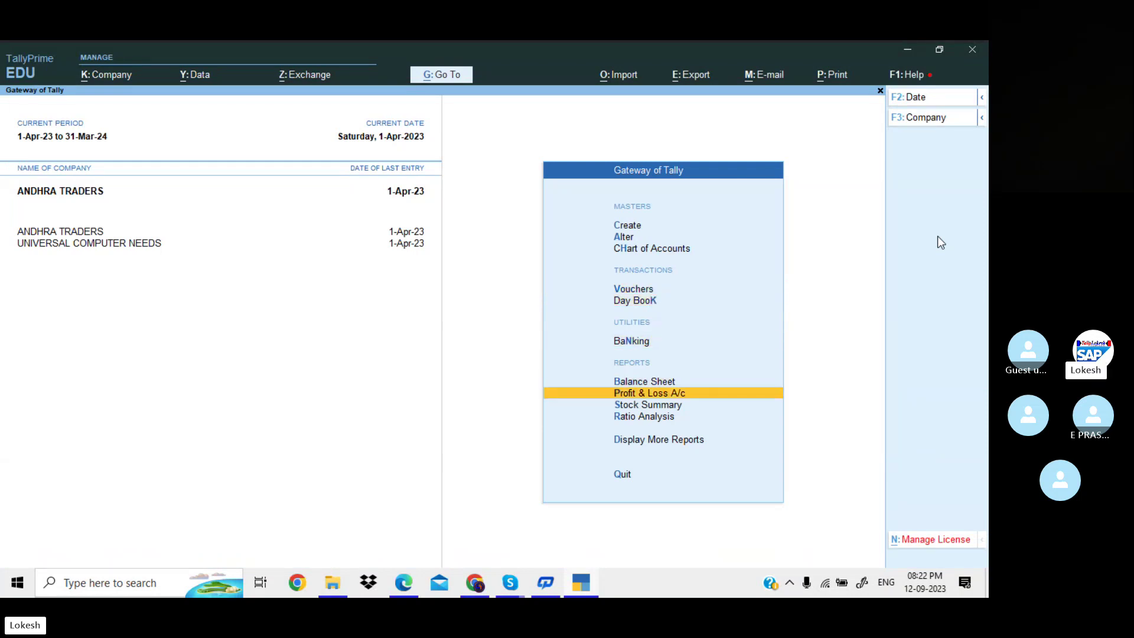
key(Return)
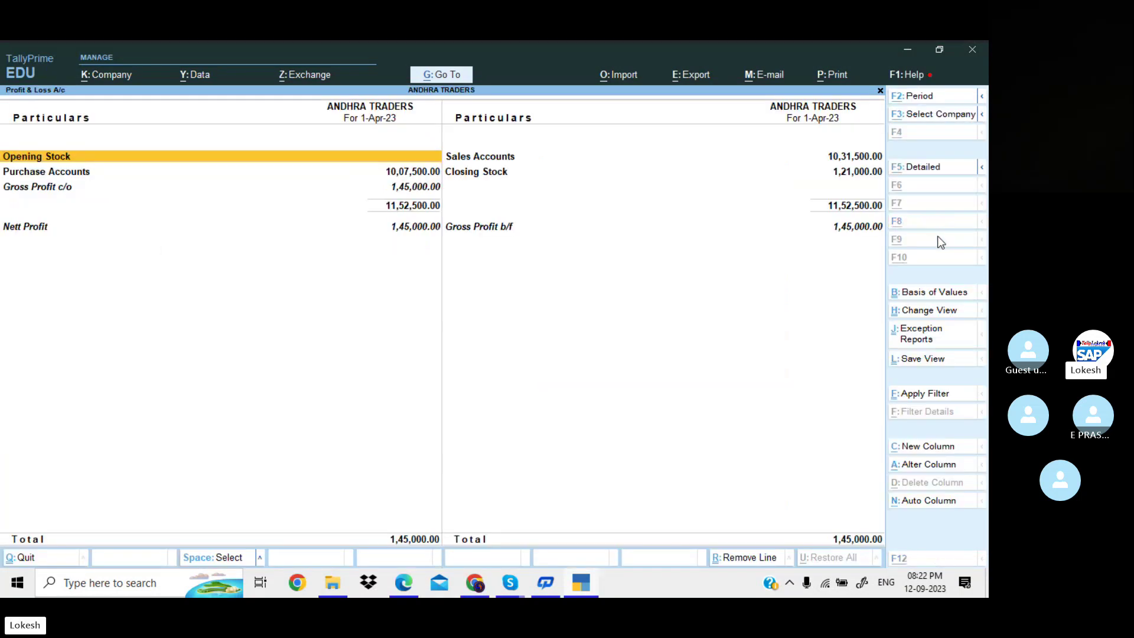
Show the Profit & Loss A/c in detailed form and compare the Nett Profit with the answer in the GENERAL LOKESH PDF
key(alt+F5)
key(End)
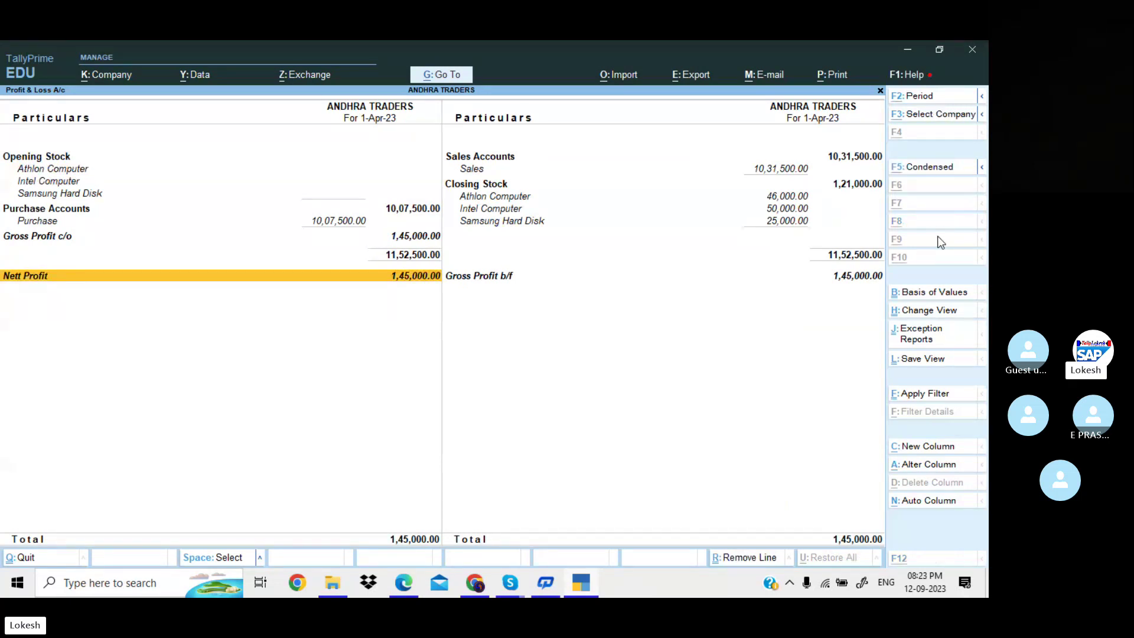
key(alt+Tab)
key(alt+Tab)
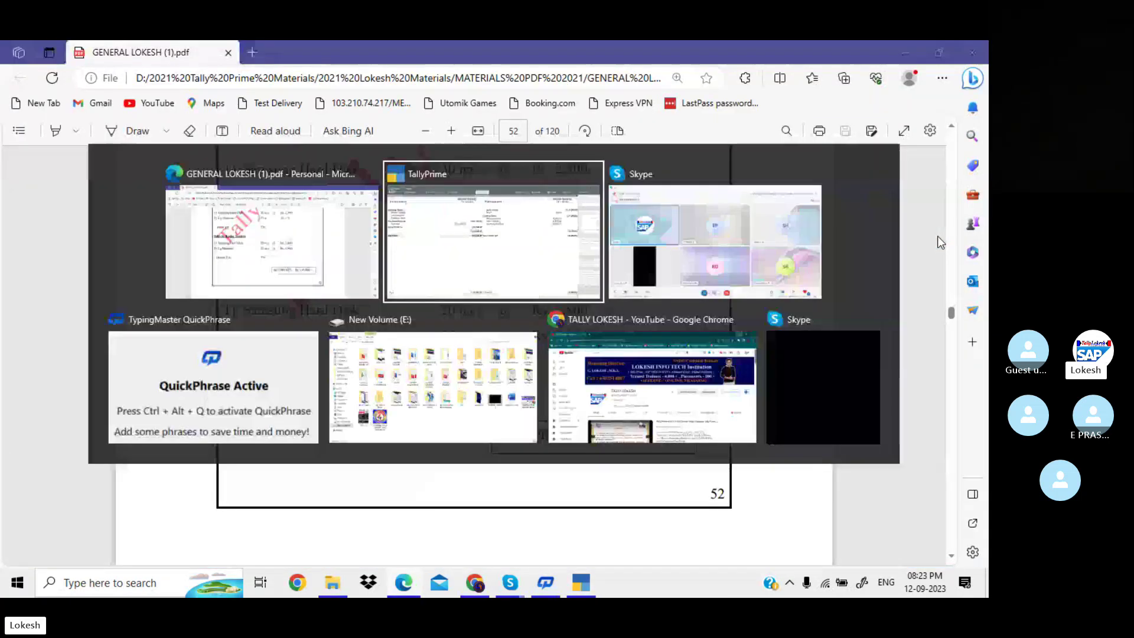
Close the Profit & Loss A/c and open the Day Book to review the recorded vouchers
key(Escape)
key(Up)
key(Up)
key(Up)
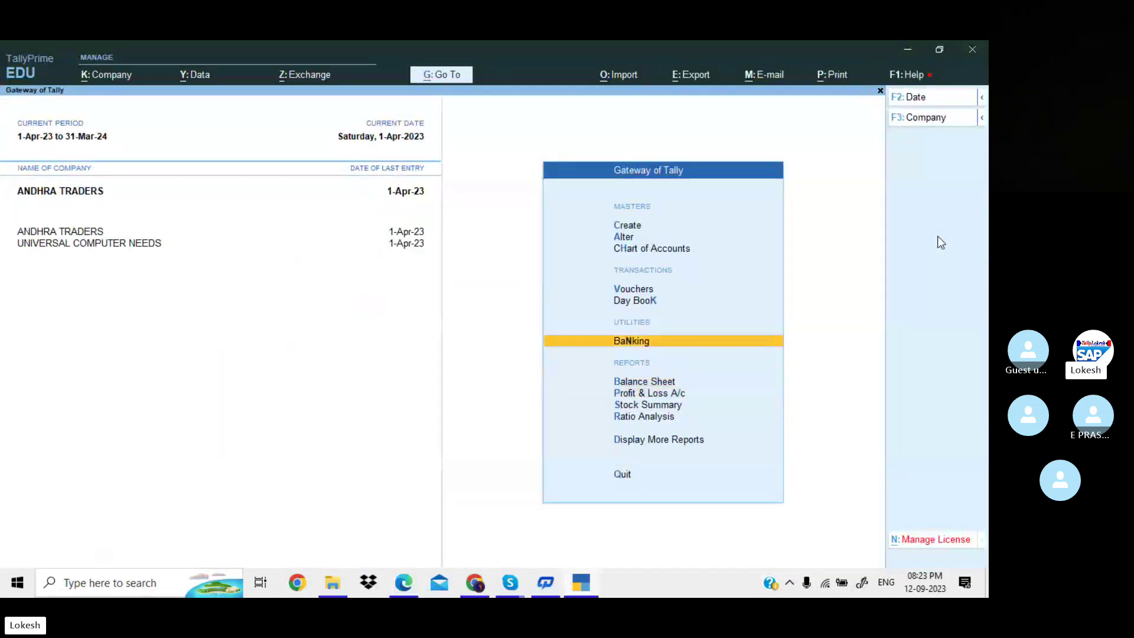
key(Return)
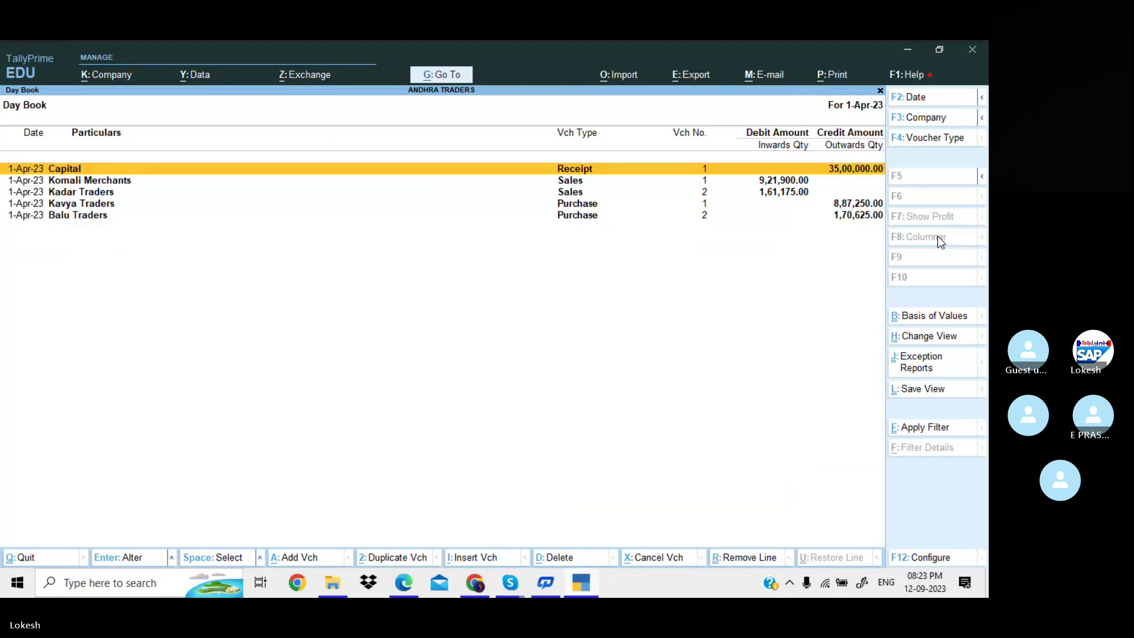
Close the Day Book and open the list of additional reports from the Gateway of Tally
key(Escape)
key(Down)
key(Down)
key(Down)
key(Down)
key(Down)
key(Down)
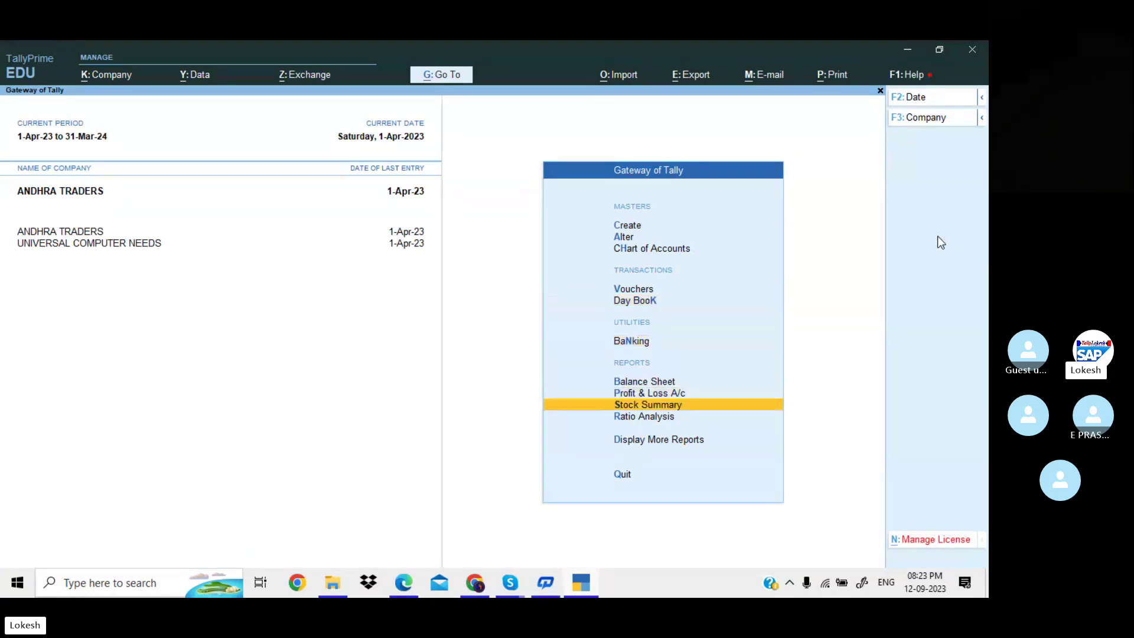
key(Return)
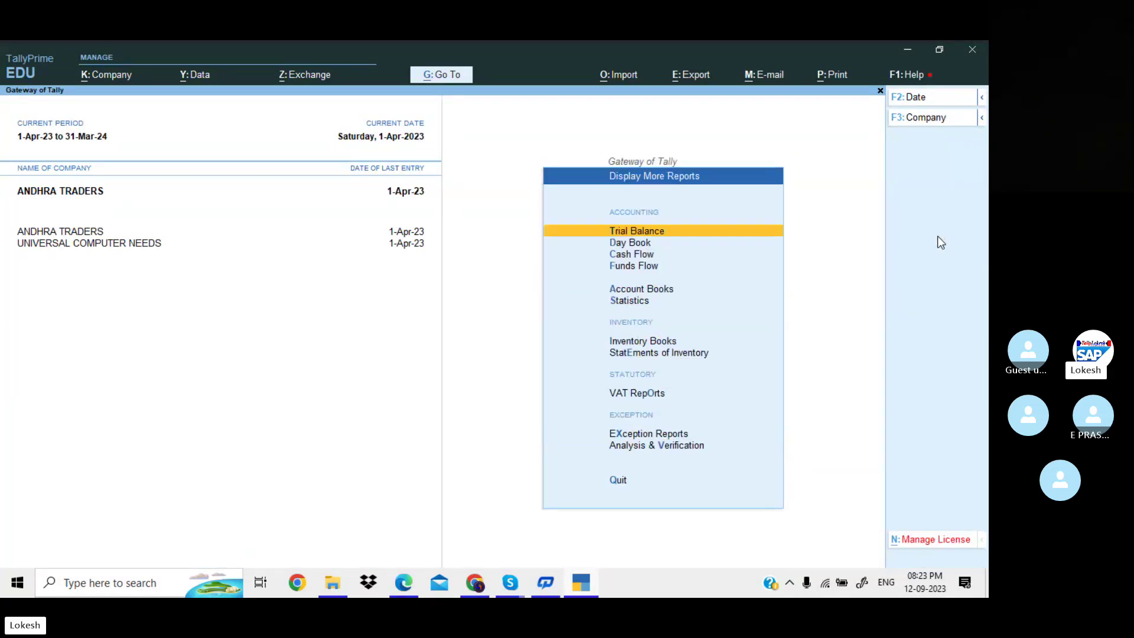
Try to open the VAT Reports, decline the visit to TallyHelp and return to the Gateway of Tally without quitting
key(Down)
key(Down)
key(Down)
key(Down)
key(Down)
key(Down)
key(Down)
key(Down)
key(Down)
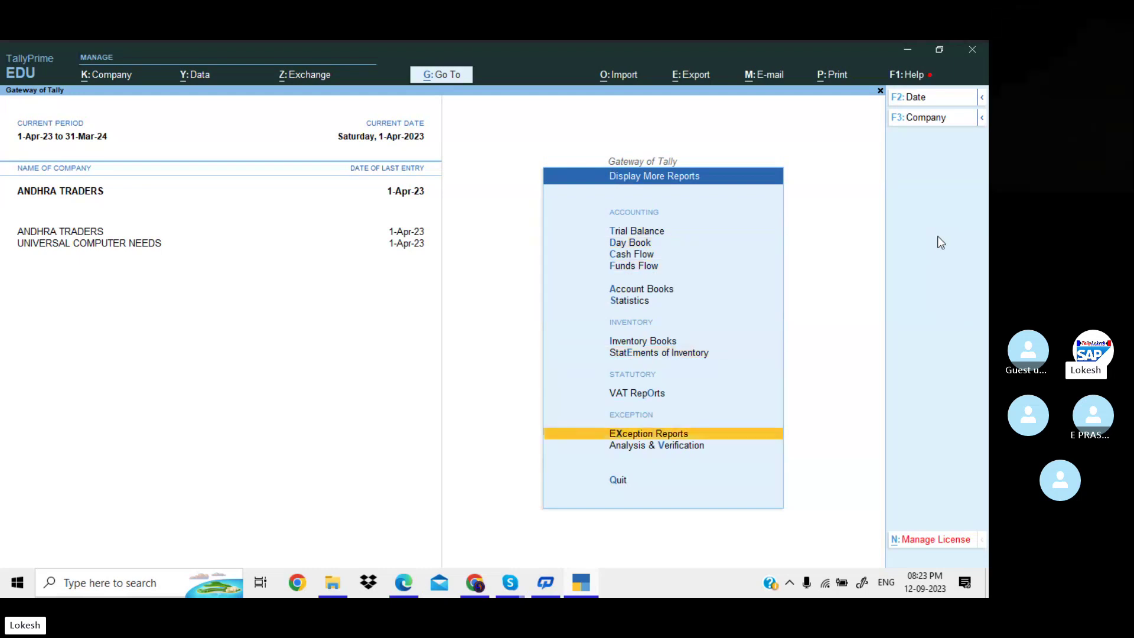
key(Up)
key(Return)
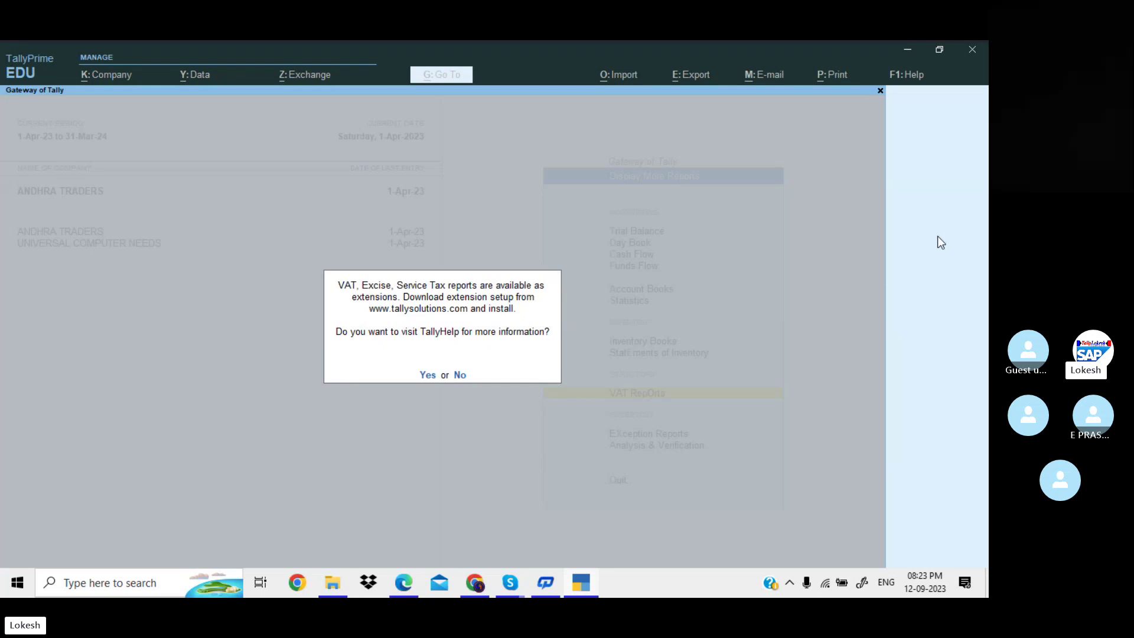
key(Escape)
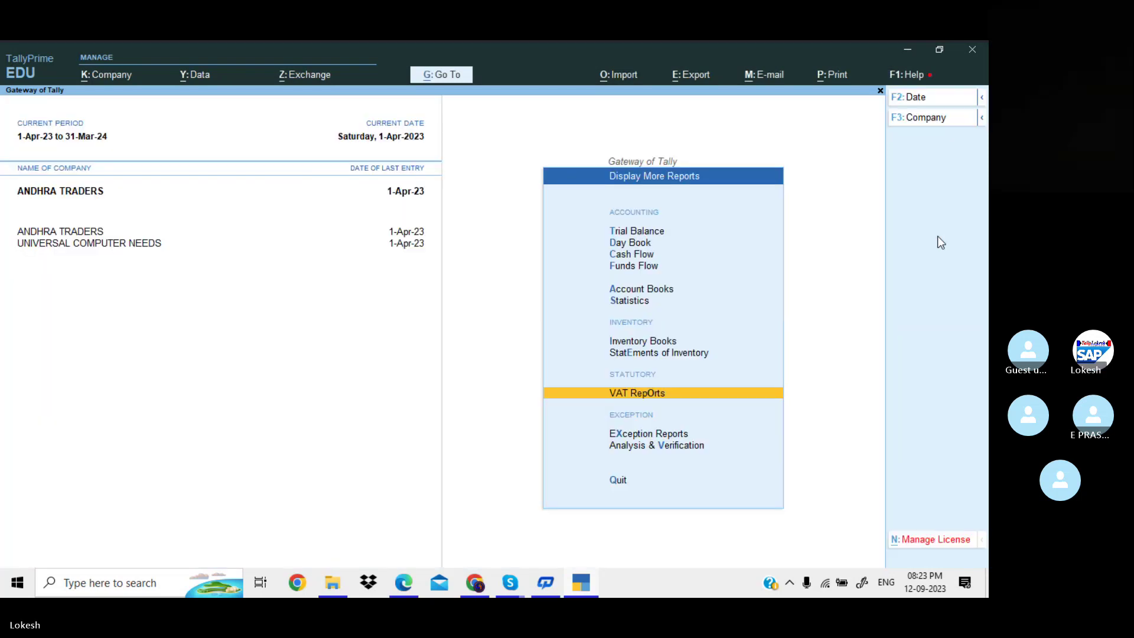
key(Escape)
key(Escape)
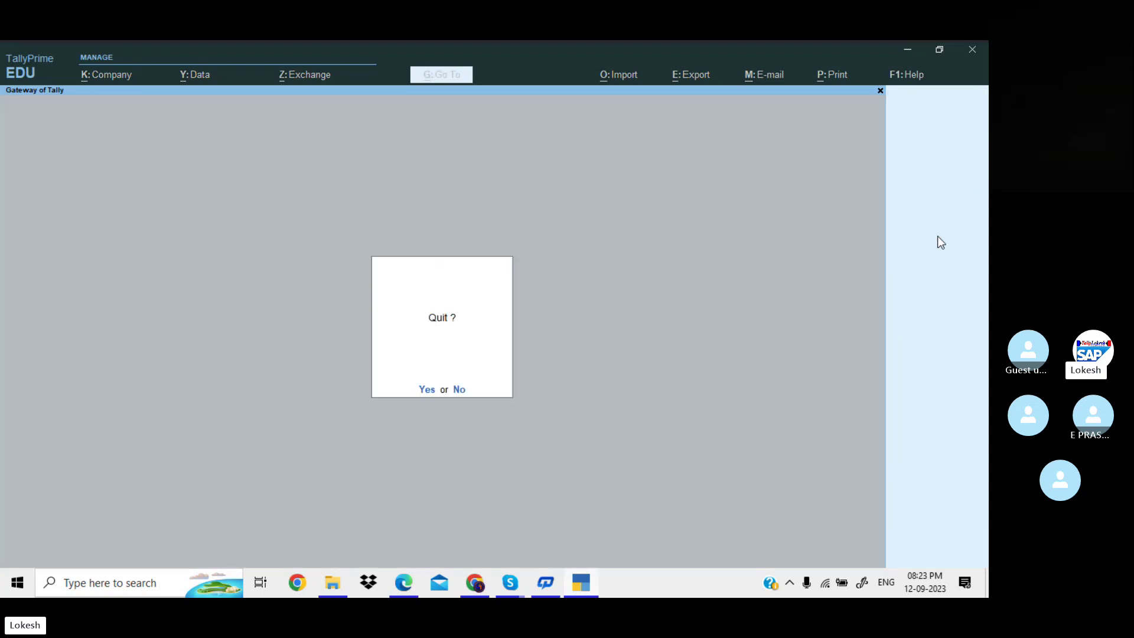
key(Escape)
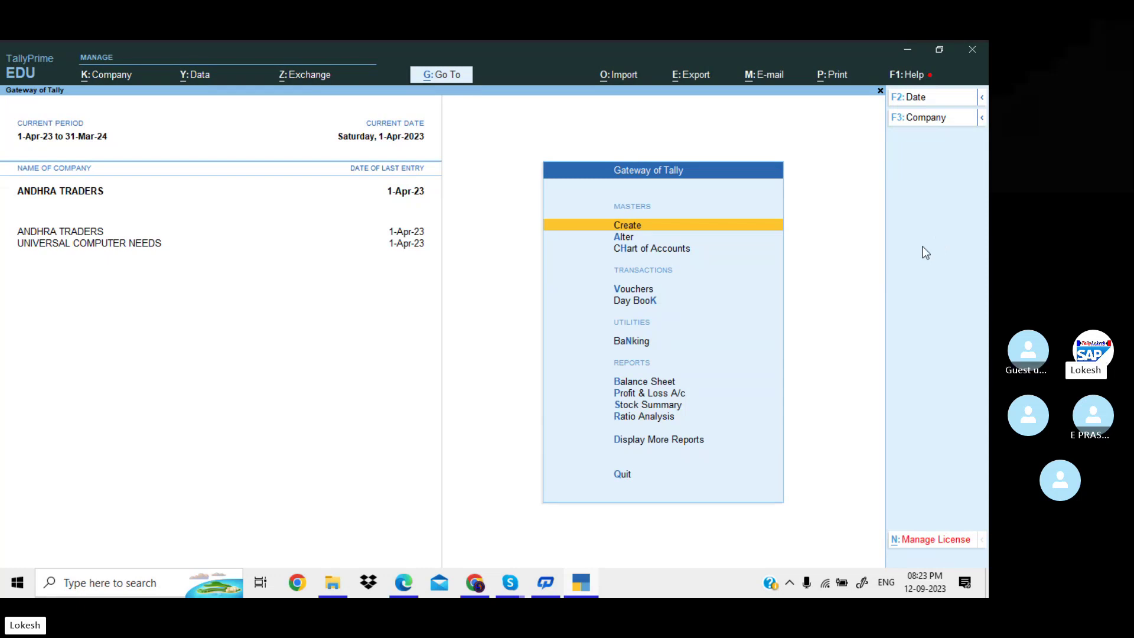
Switch to the Skype window showing the ongoing class call
mouse_move(512, 581)
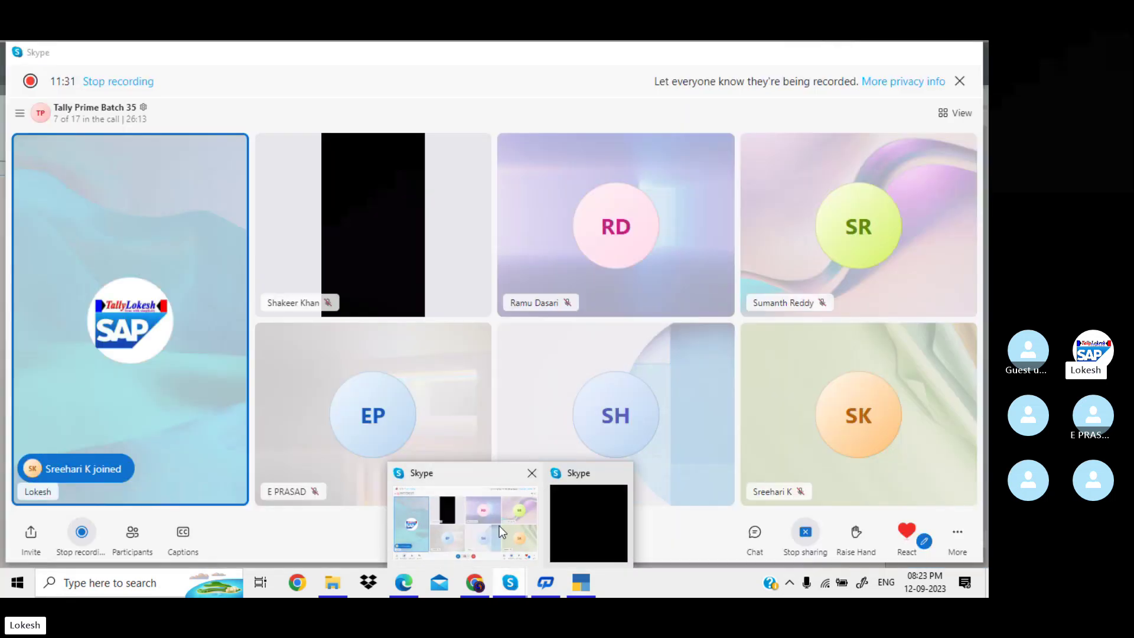
click(498, 526)
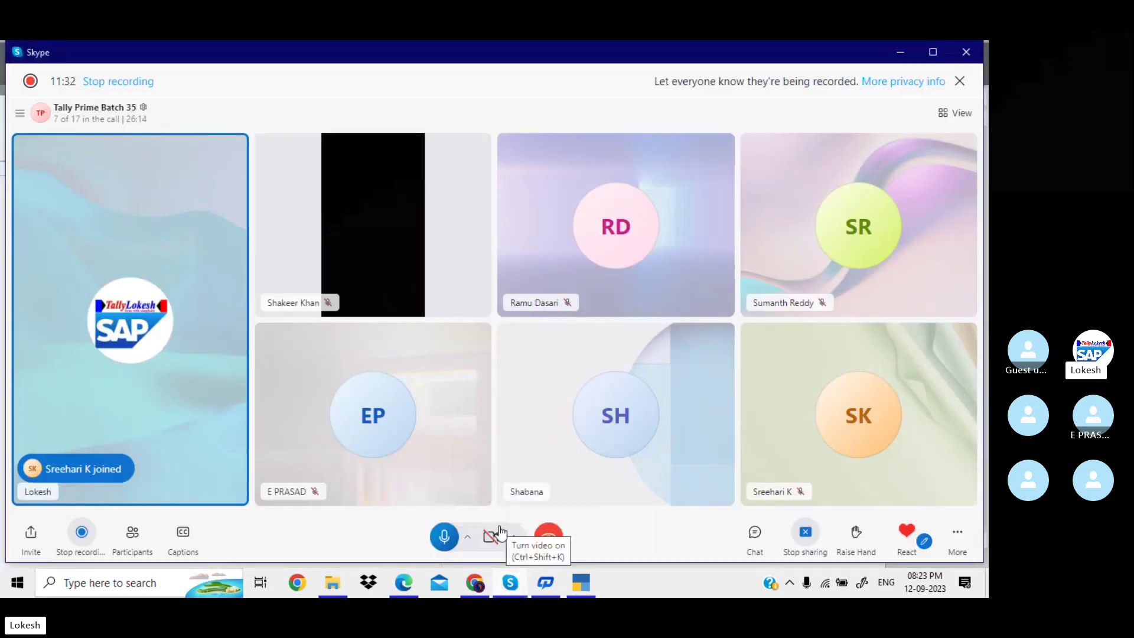